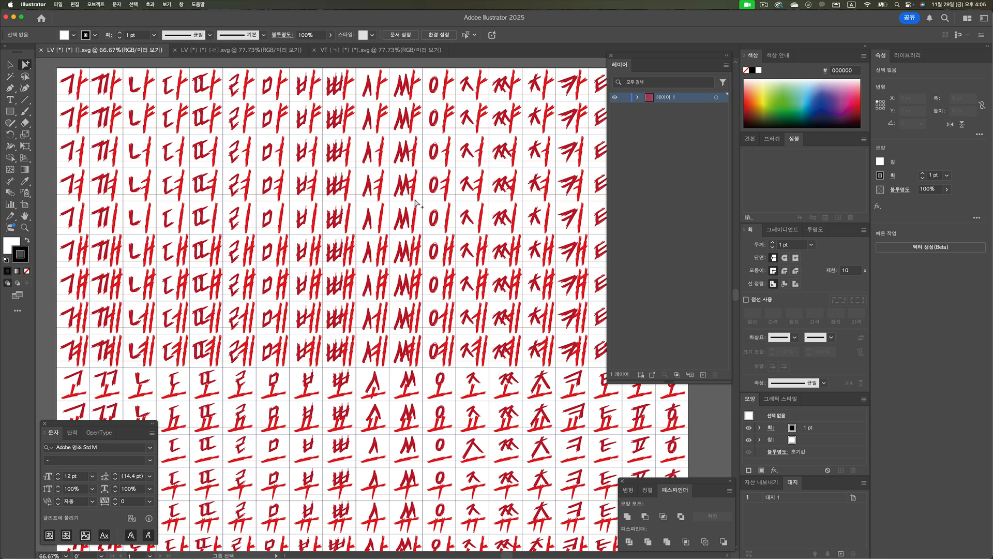
- Select the initial consonant of 로 and expand the document's layer and its group to list the subgroups
drag(454, 187, 434, 180)
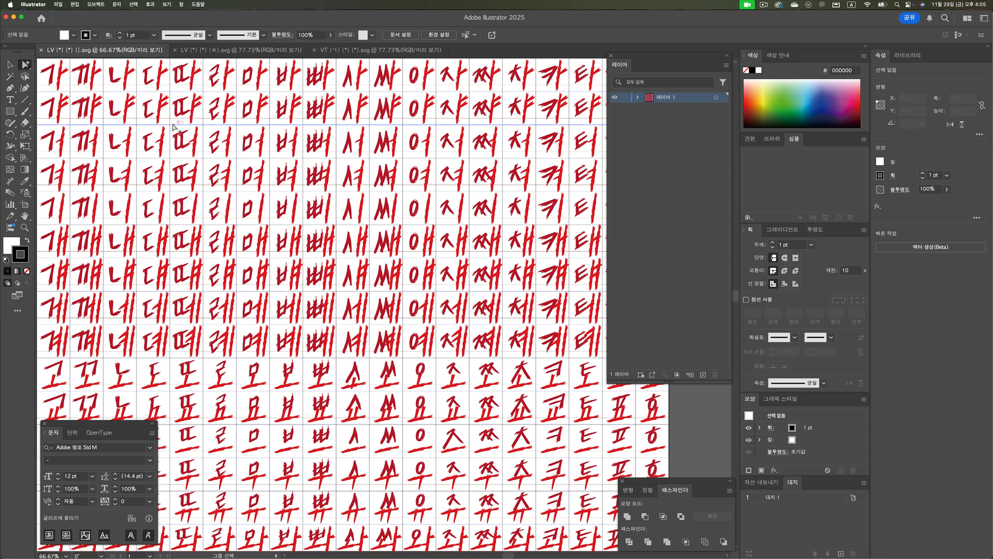
drag(191, 131, 172, 119)
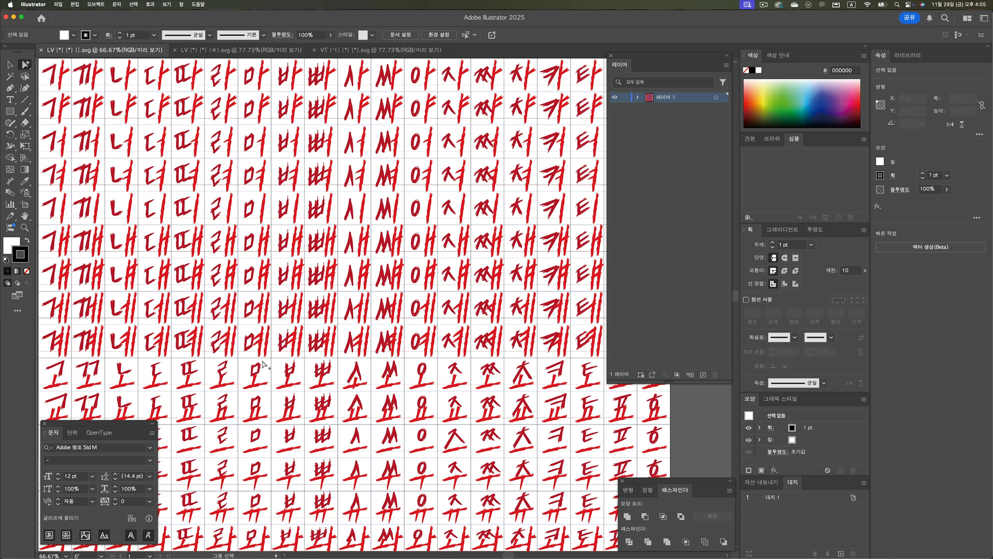
click(222, 375)
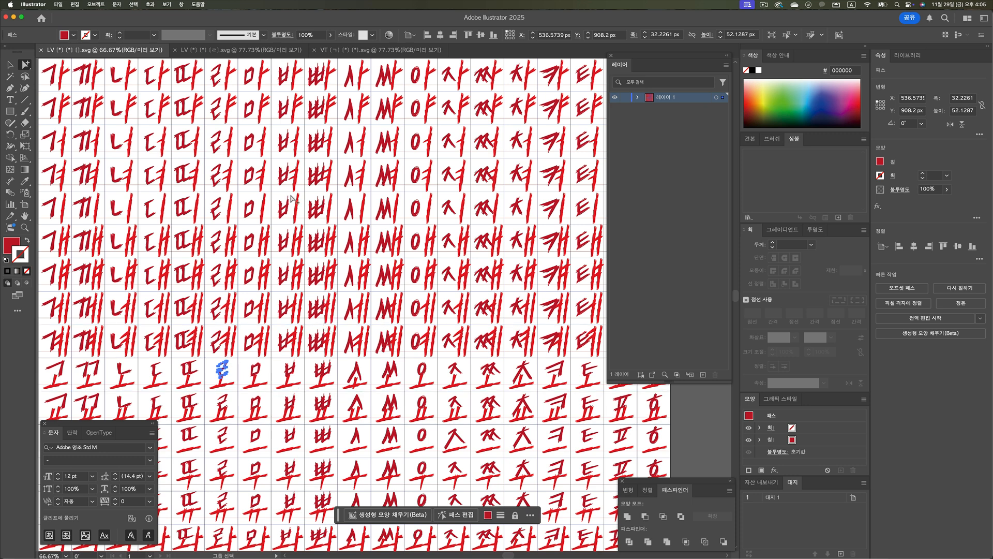
click(638, 97)
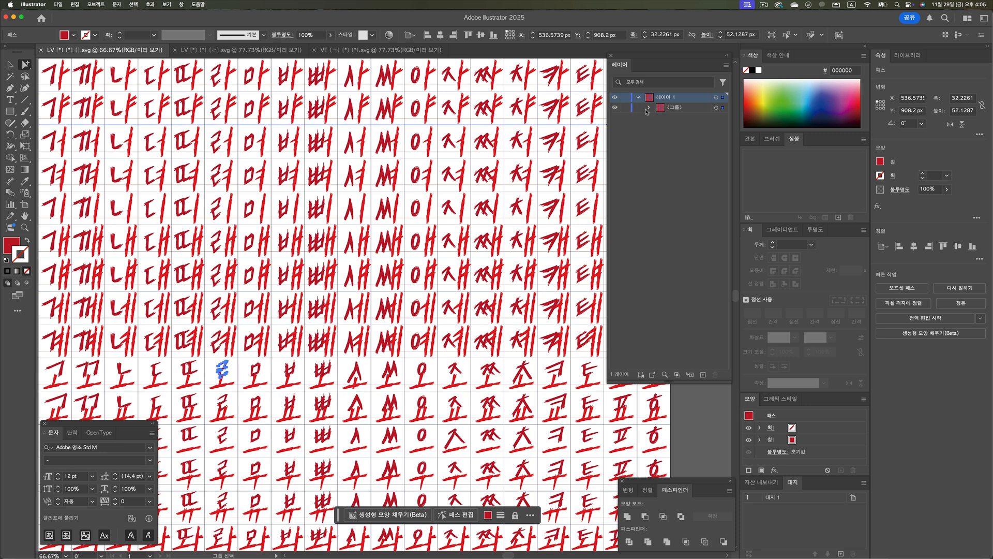
click(647, 107)
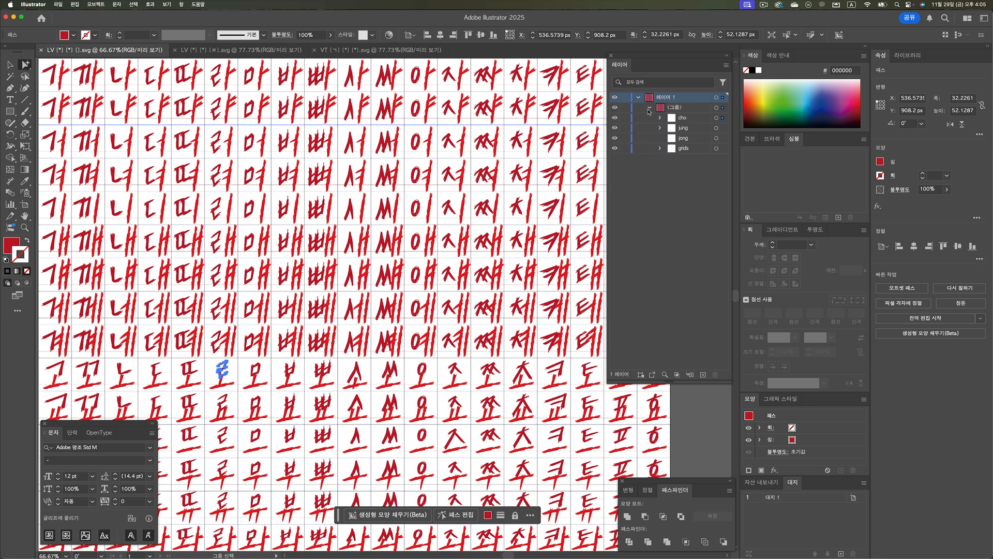
- Hide the grids group to view the letters alone, and show it again
click(681, 151)
click(621, 151)
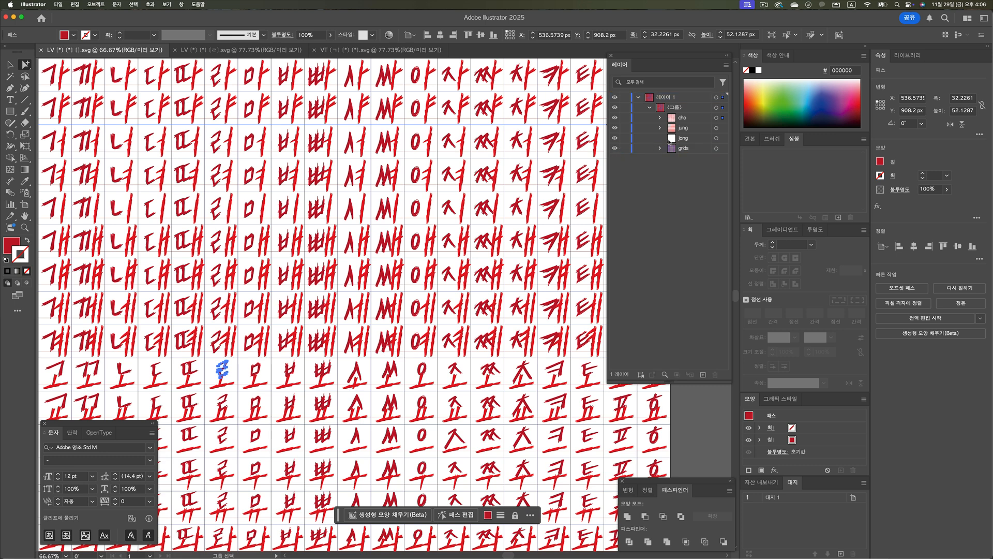
click(615, 149)
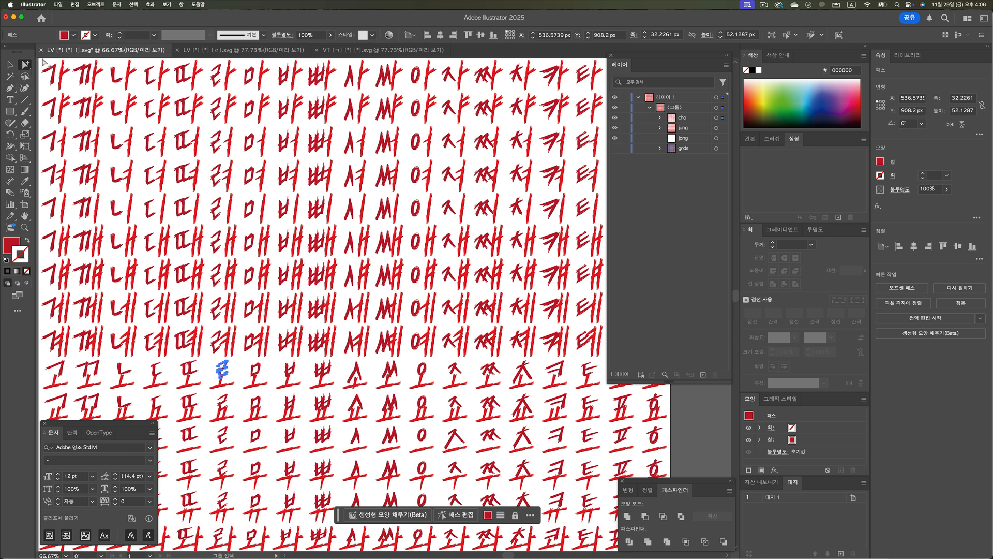
click(614, 148)
- Examine the cell borders and baseline guide around the first syllables 가 and 까 up close
scroll(54, 81, up, 1)
scroll(53, 81, up, 10)
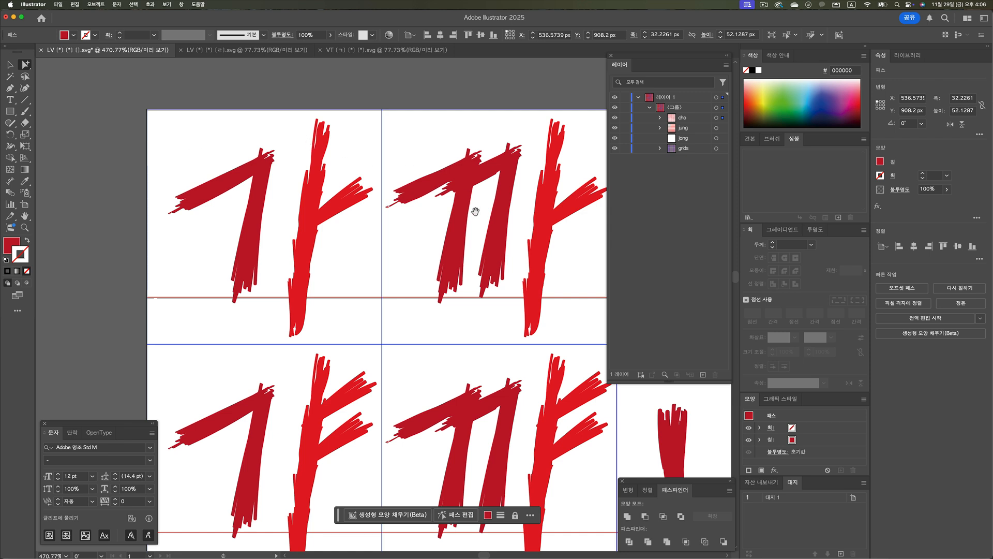
click(383, 298)
click(339, 315)
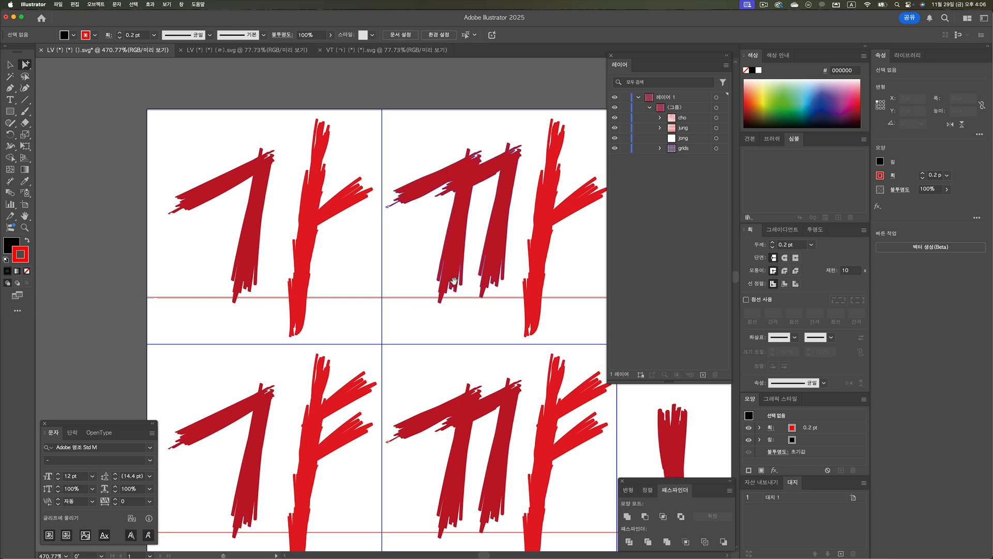
drag(449, 281, 95, 98)
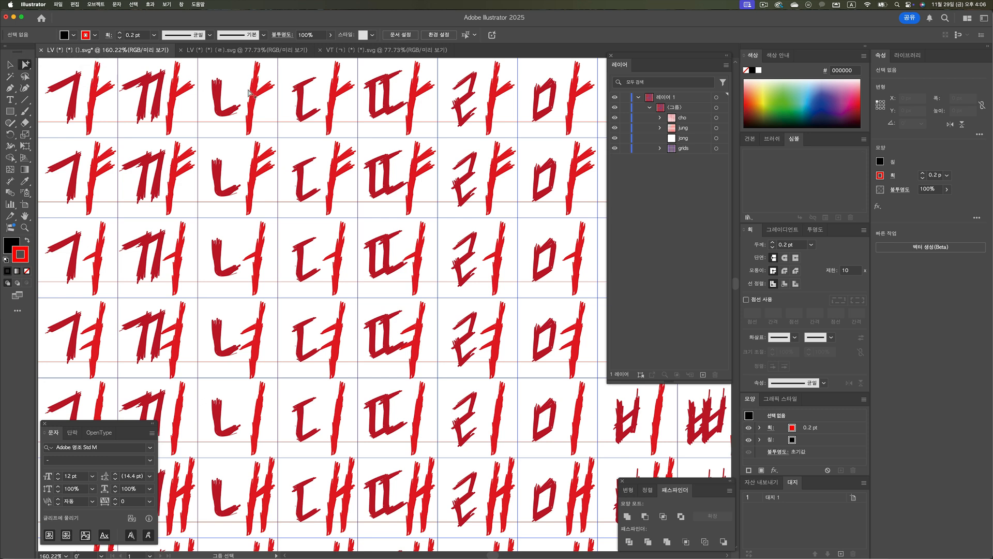
- Select the initial consonants of 가, 까 and 나 in turn to inspect them as separate shapes, and clear the selection
click(73, 114)
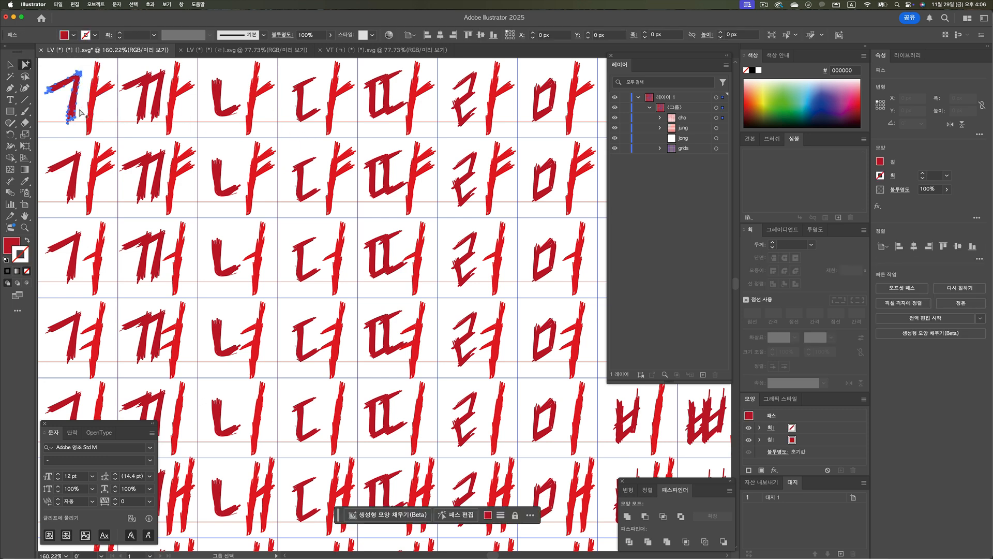
click(155, 111)
click(218, 100)
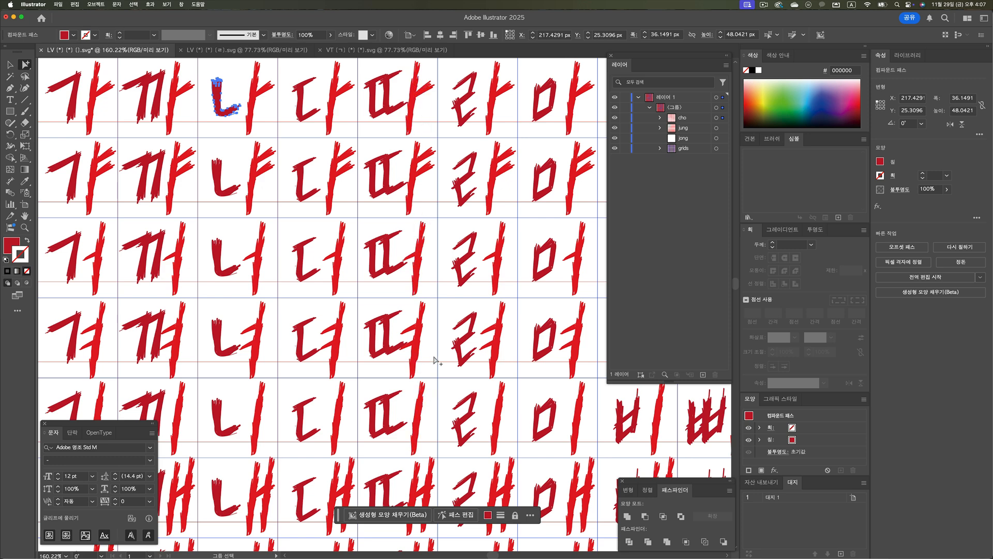
alt+super+click(435, 324)
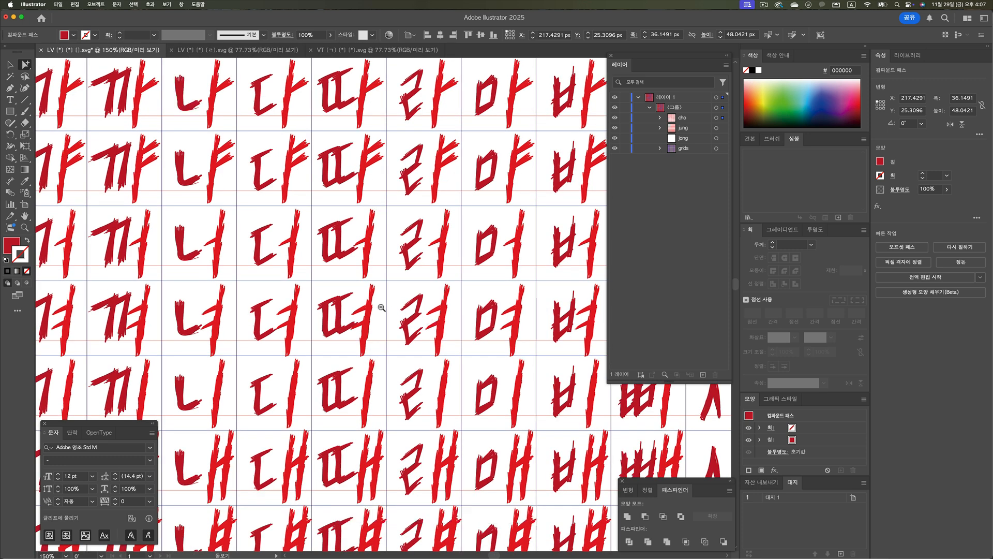
alt+super+click(382, 309)
drag(381, 308, 258, 234)
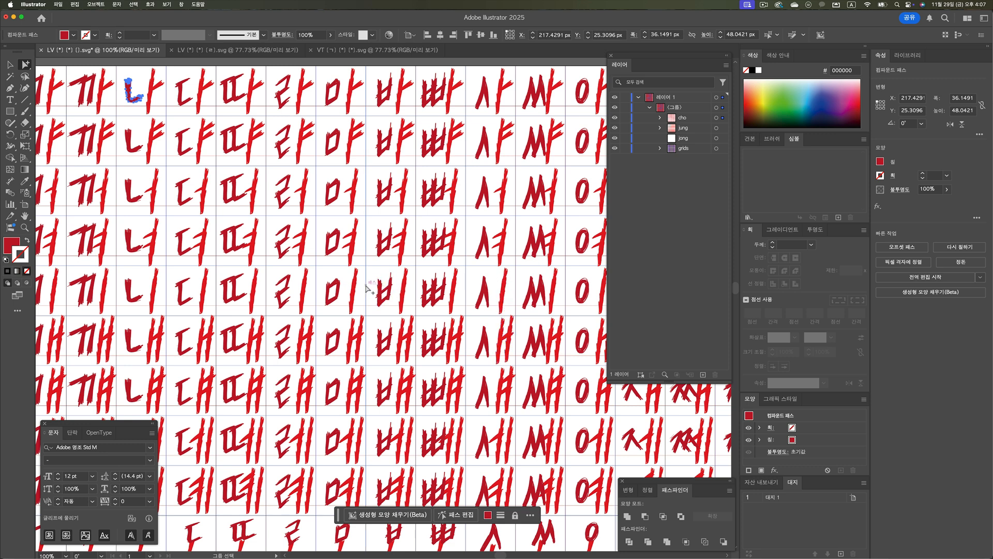
click(359, 250)
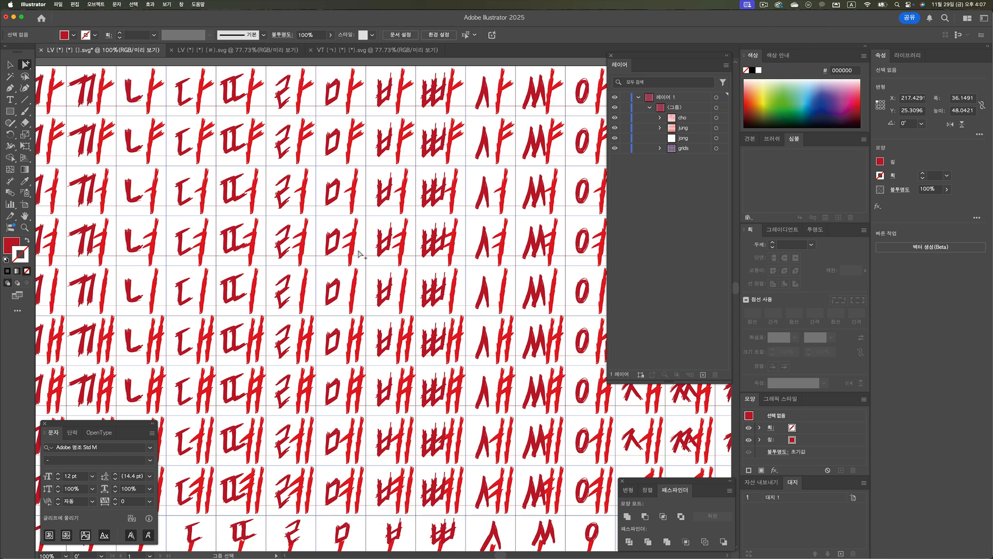
- Select the vowel of 떠 to inspect it as a separate shape, and clear the selection
key(space)
drag(254, 232, 273, 225)
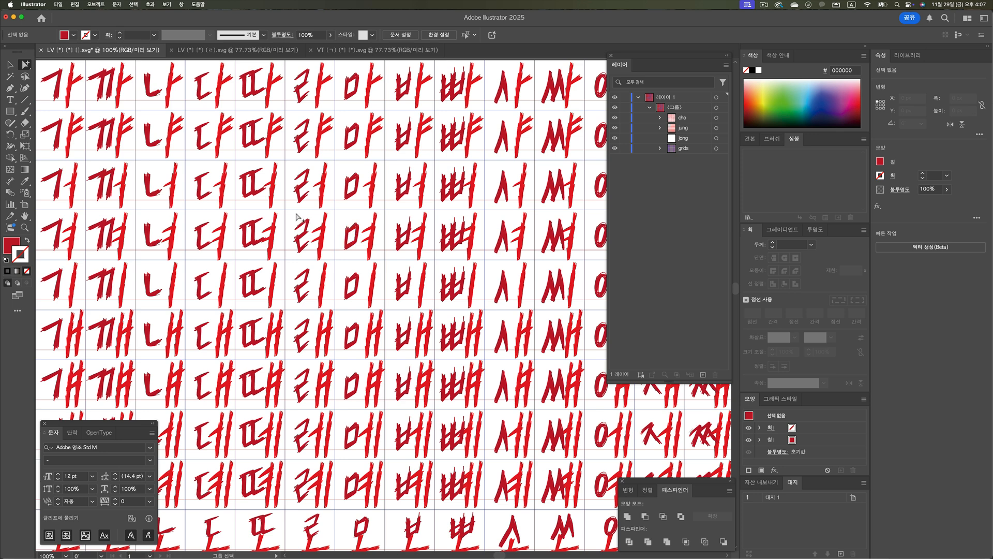
click(269, 187)
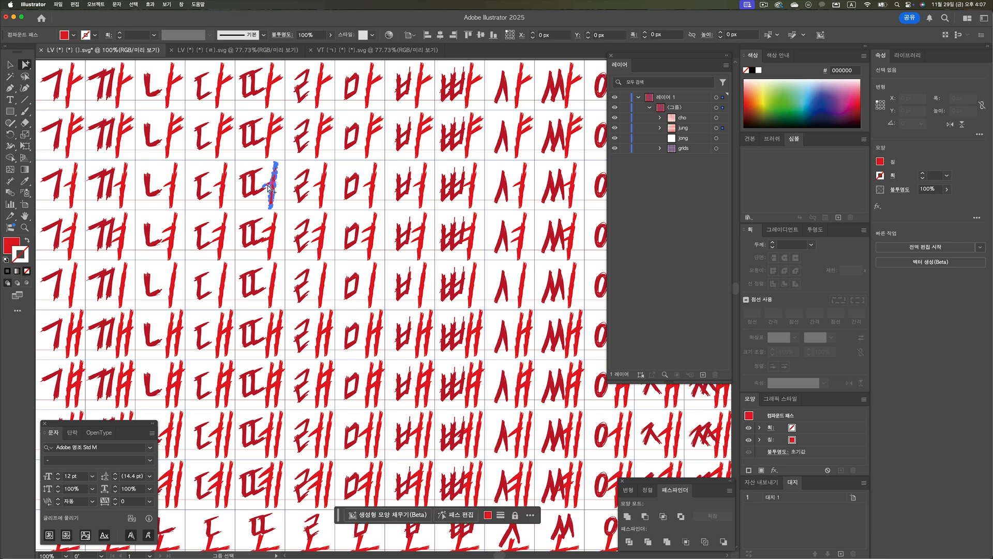
click(293, 210)
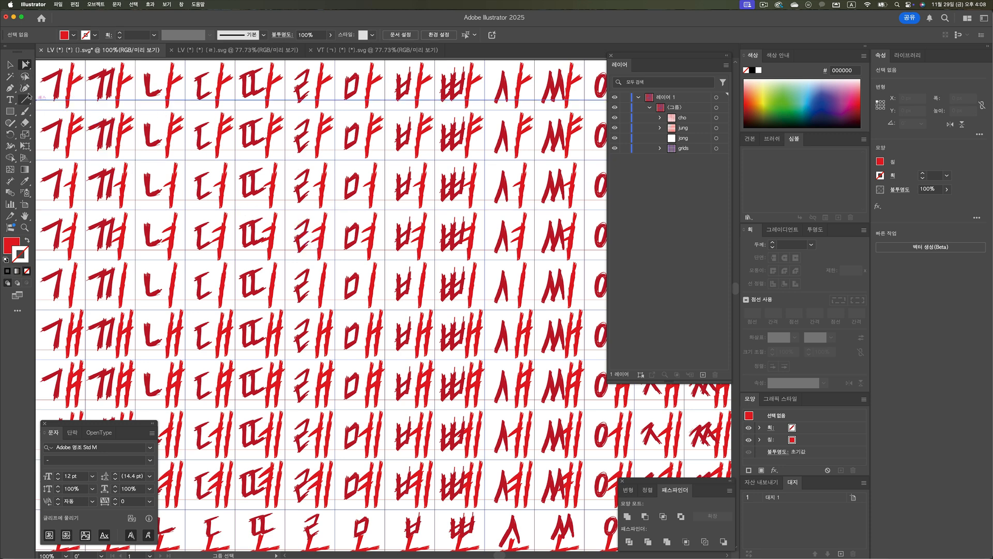
- Move the anchor points of the two short strokes of the vowel in 려 slightly upward with Direct Selection, and deselect
drag(29, 69, 37, 72)
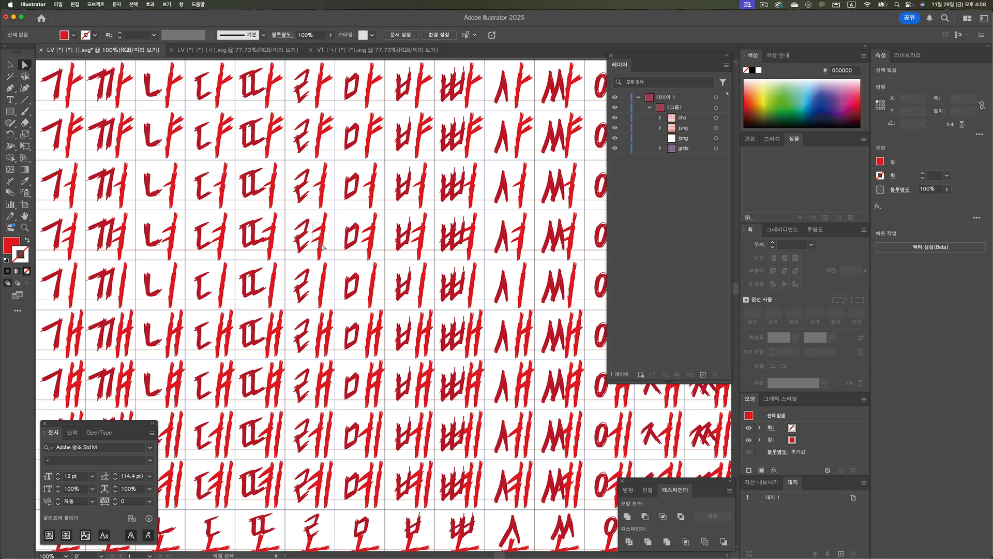
click(322, 244)
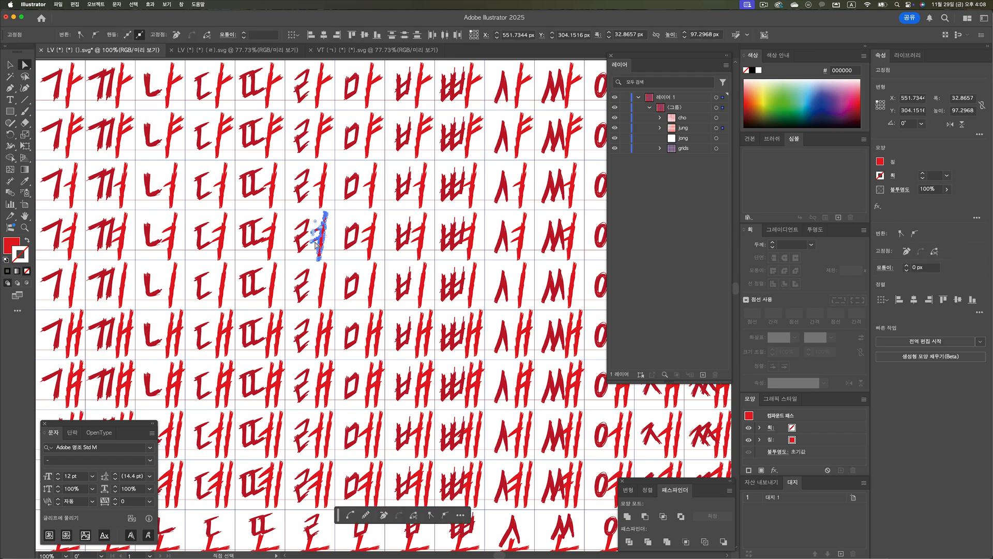
drag(302, 225, 440, 297)
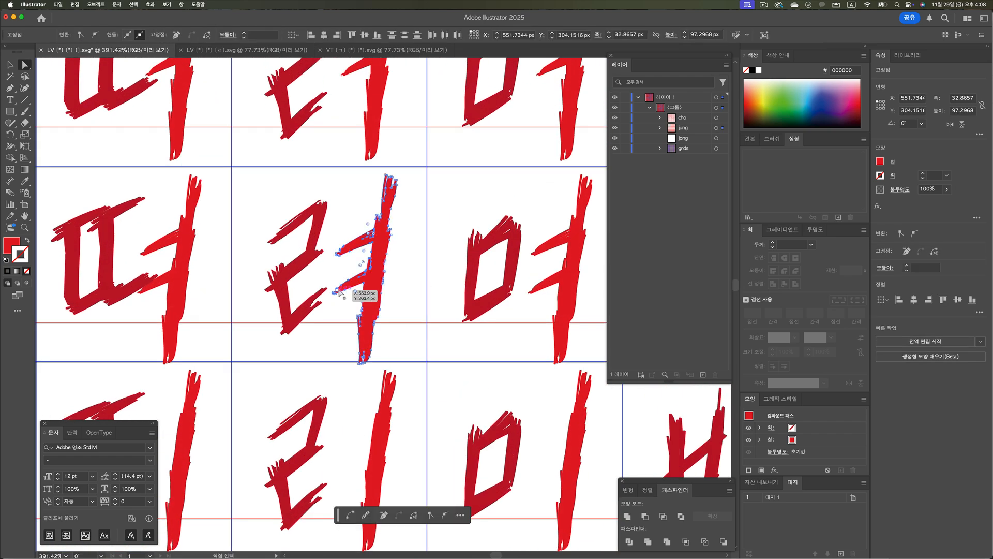
mouse_move(332, 216)
mouse_down()
mouse_move(376, 280)
mouse_move(376, 298)
mouse_up()
drag(346, 249, 346, 241)
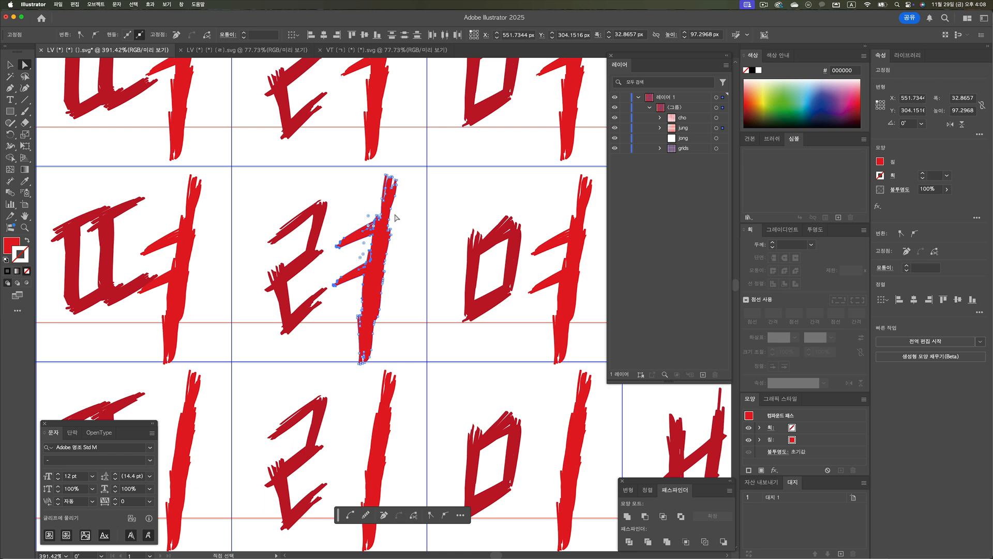
click(423, 214)
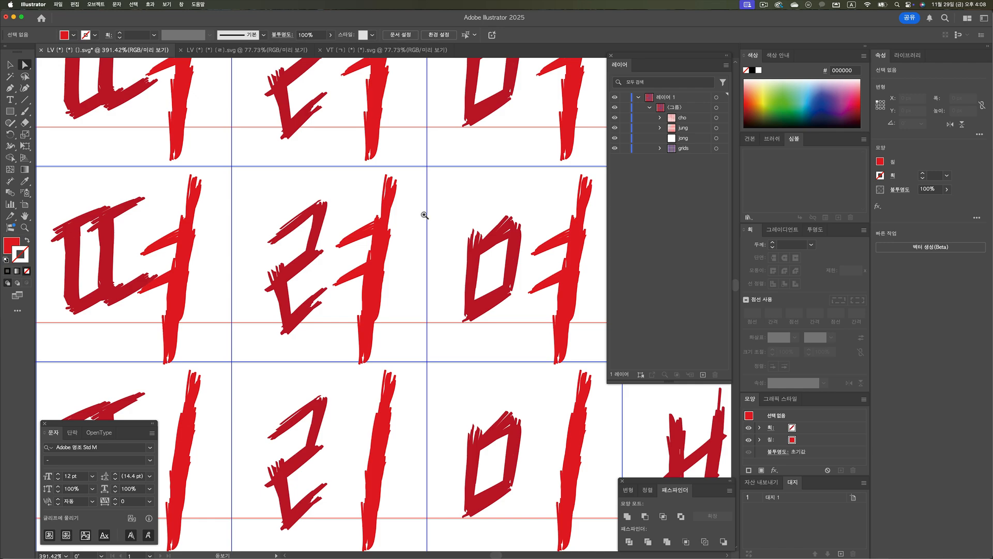
- Inspect the cho, jung and jong groups in the layer structure, expanding and collapsing the jung group's contents
alt+click(414, 215)
drag(352, 233, 464, 205)
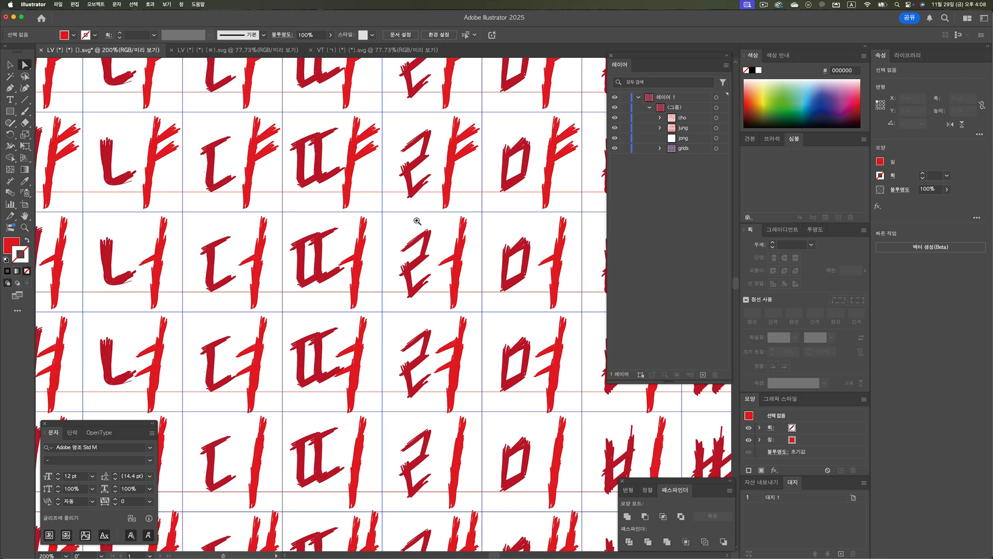
alt+super+click(418, 222)
alt+super+click(418, 221)
drag(351, 245, 293, 123)
scroll(317, 183, down, 3)
scroll(317, 182, right, 1)
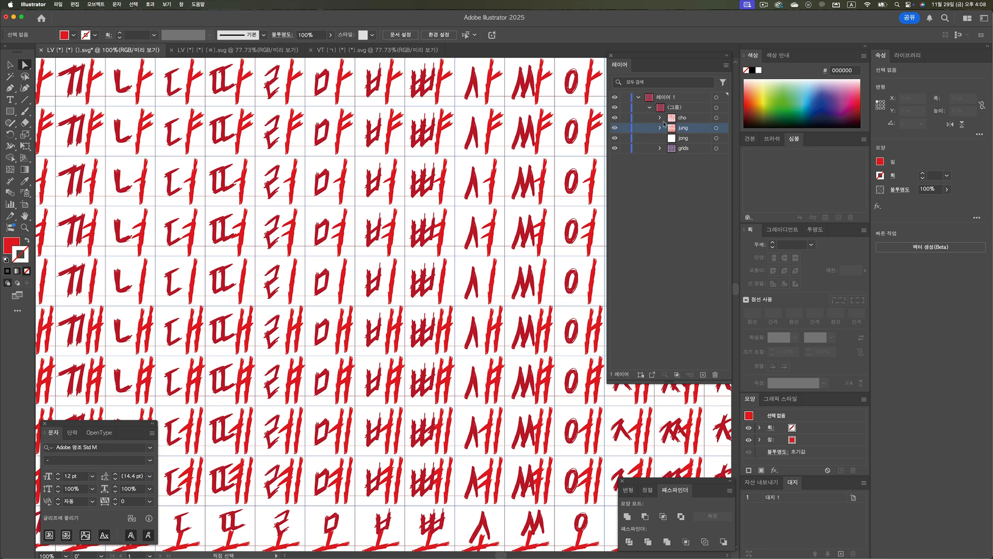
click(676, 120)
click(661, 129)
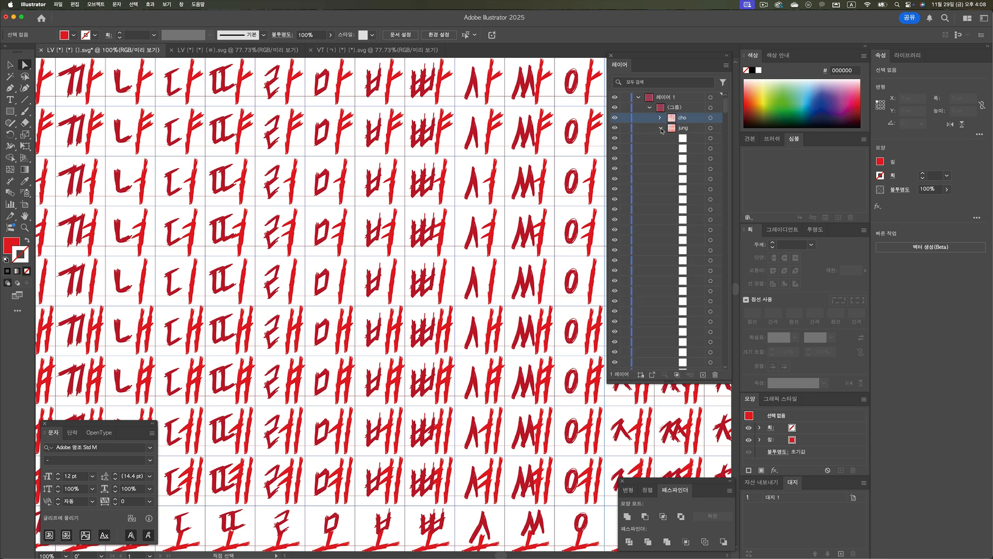
click(660, 129)
click(685, 128)
click(689, 119)
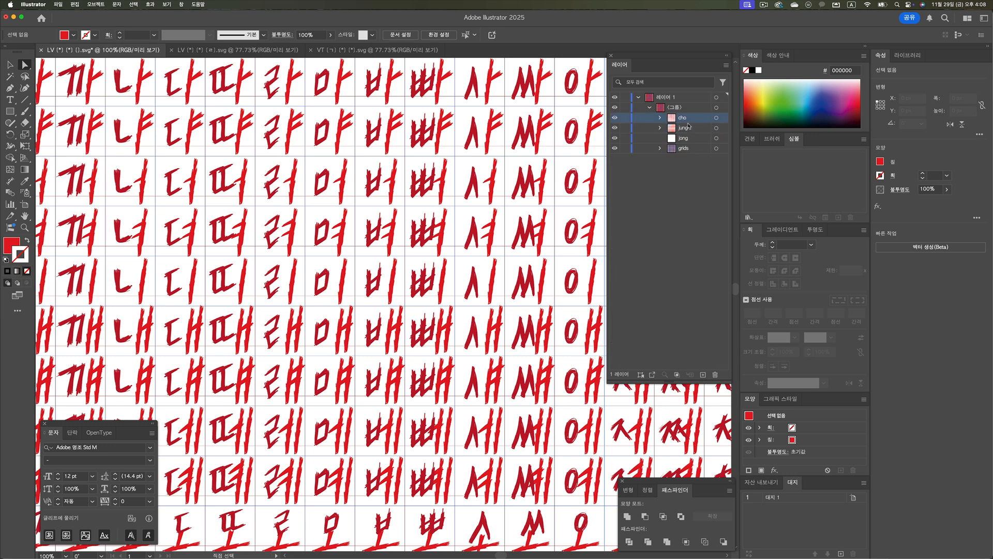
click(686, 139)
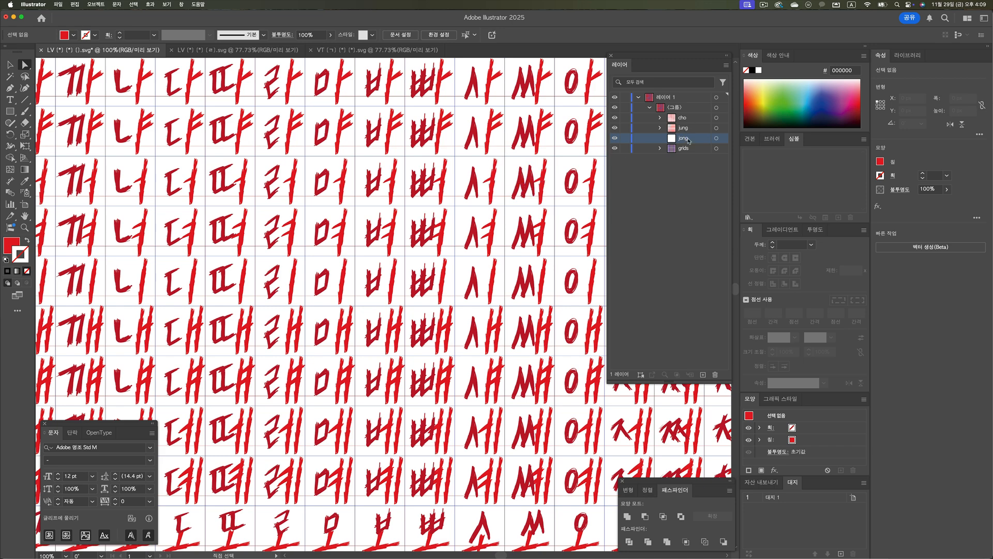
- Close the LV (*) (*) ().svg document without saving its changes
alt+super+click(434, 216)
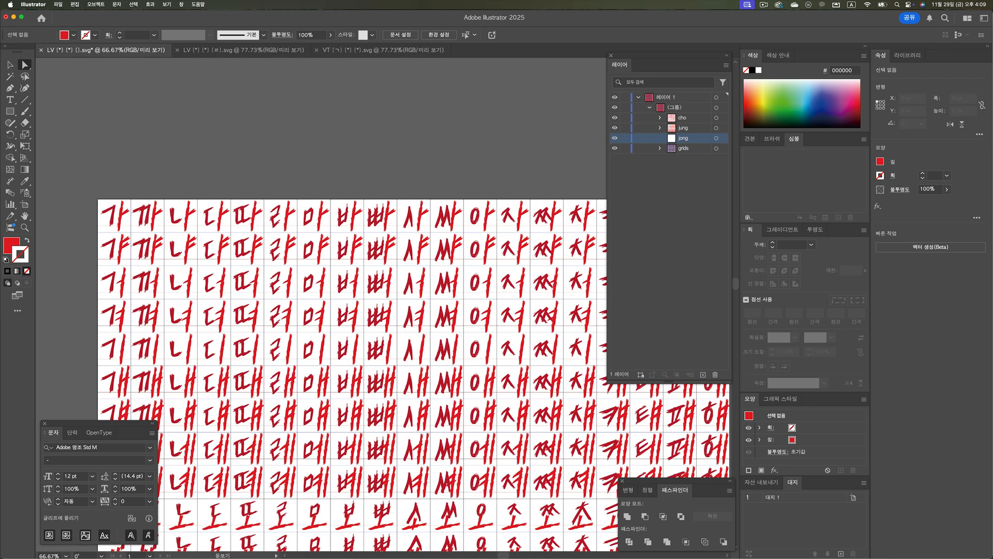
alt+click(433, 216)
scroll(424, 181, down, 10)
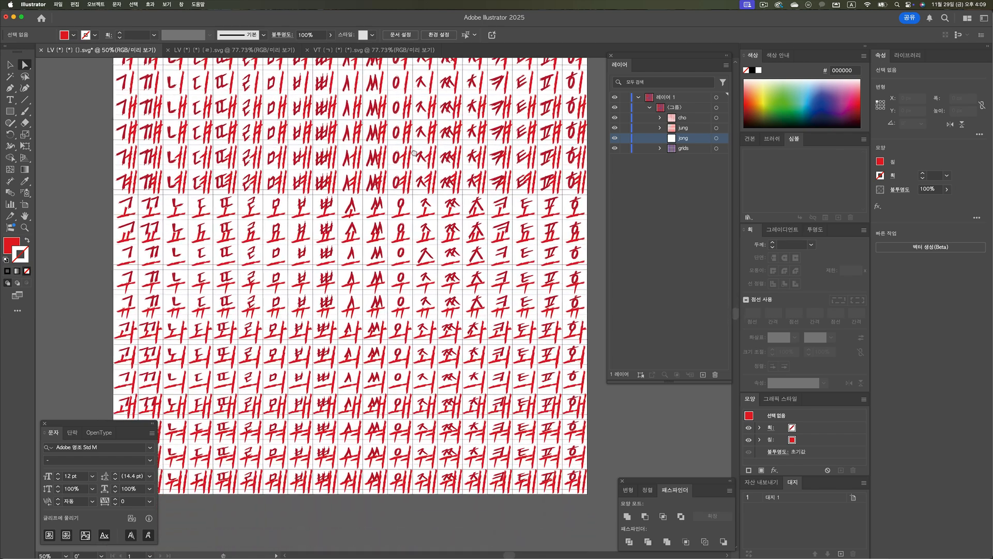
drag(414, 154, 416, 121)
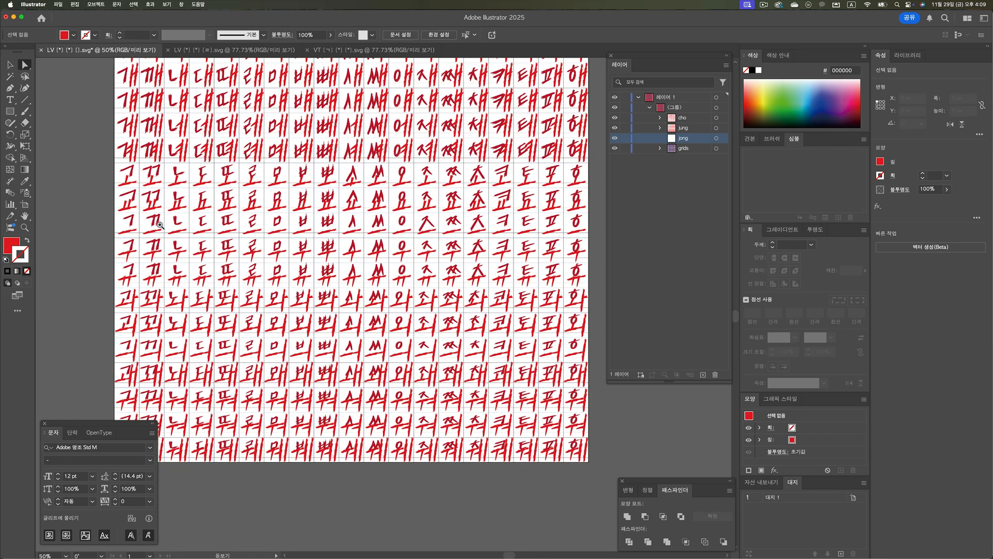
mouse_move(160, 225)
mouse_down()
mouse_move(207, 226)
mouse_move(176, 226)
mouse_up()
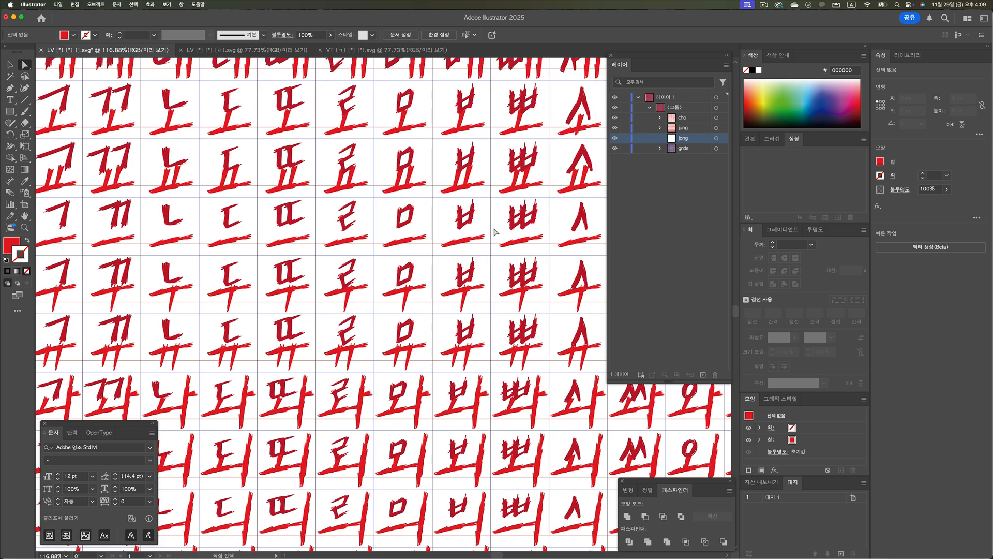
key(super+w)
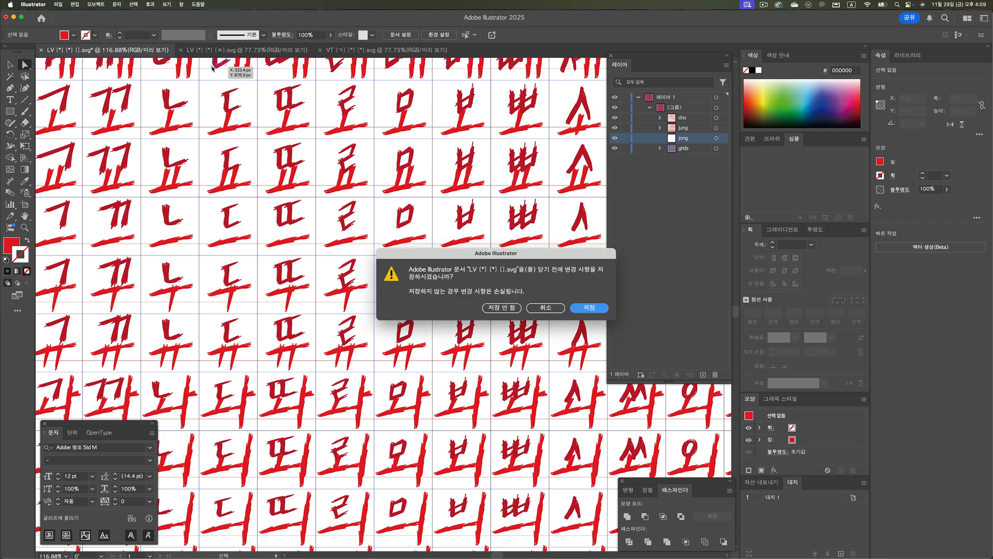
click(501, 307)
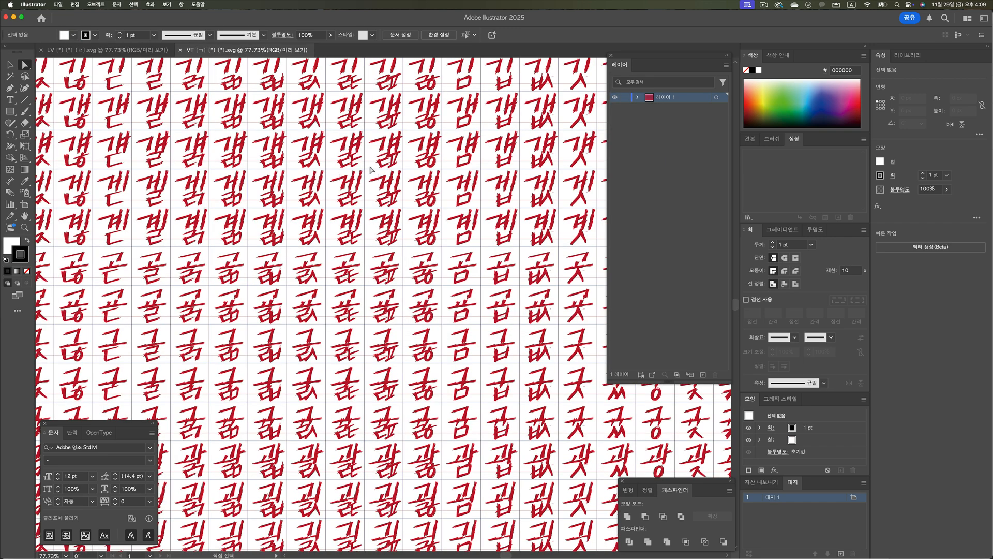
- Examine the syllable rows with final consonants in the VT (ㄱ) document from the first row on
scroll(412, 278, left, 2)
drag(413, 277, 431, 314)
alt+super+click(372, 208)
drag(373, 206, 451, 133)
scroll(451, 133, right, 2)
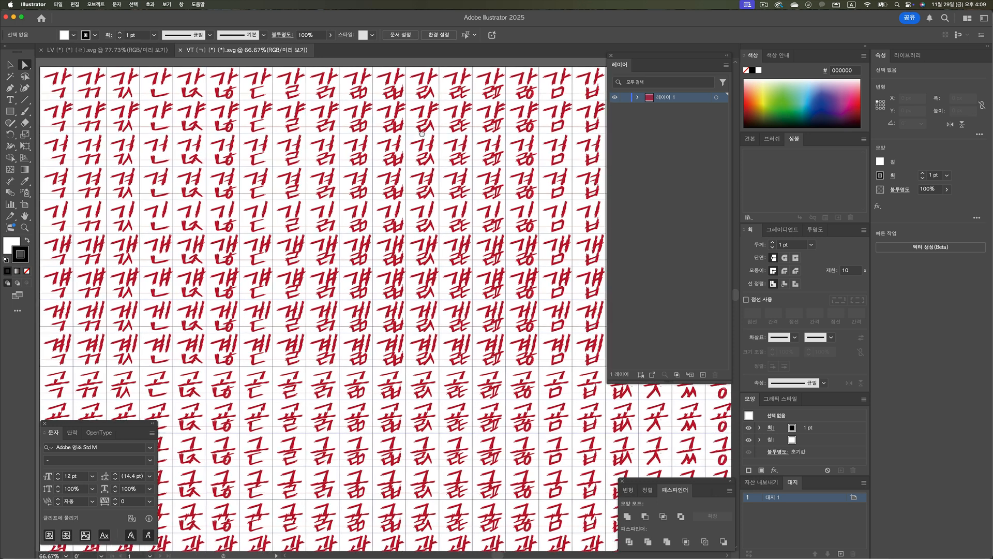
- Expand the layer down to its subgroups and lock the jung, jong and grids groups
click(638, 98)
click(650, 108)
click(682, 118)
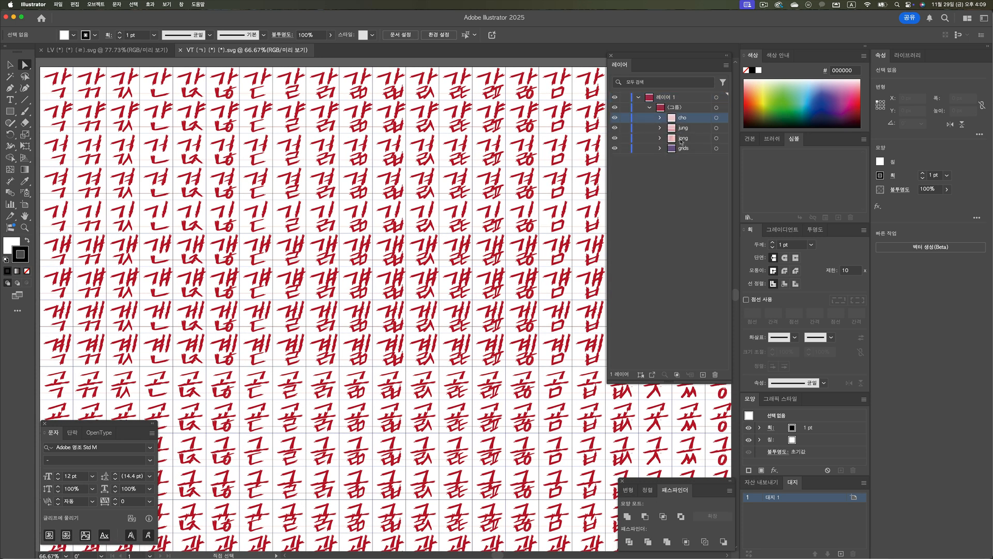
click(625, 148)
- Try applying the green stroke color 7DBF45 to the whole syllable group, and undo it
click(717, 107)
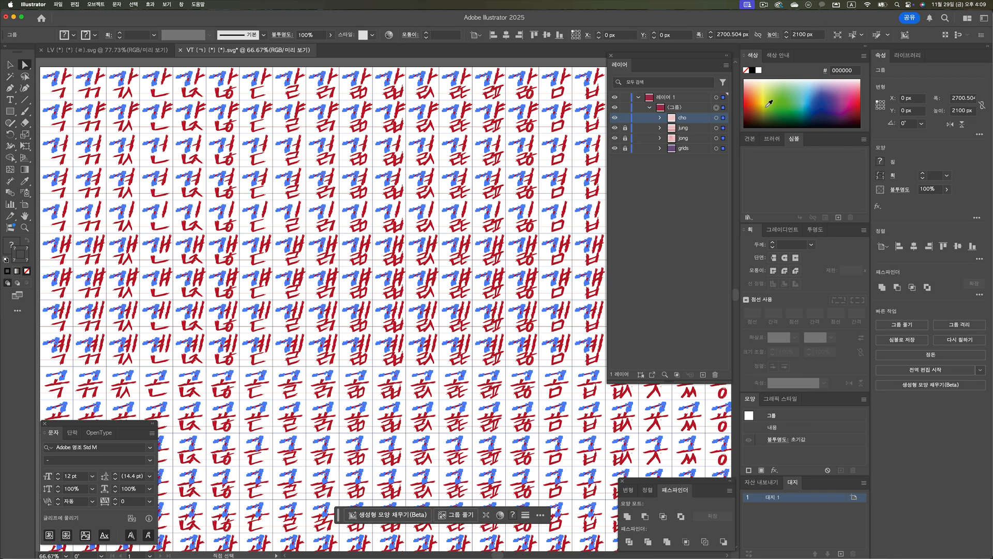
click(781, 96)
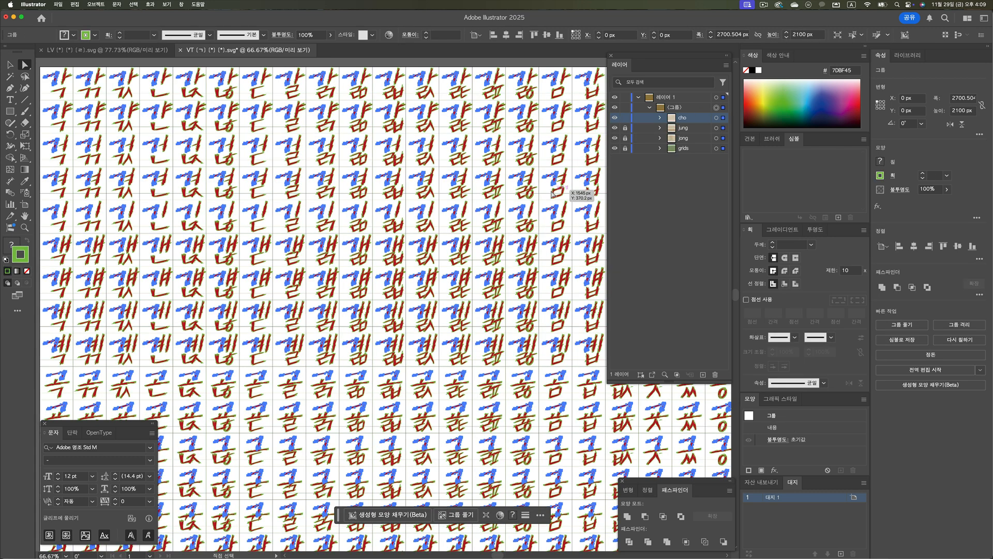
key(cmd+z)
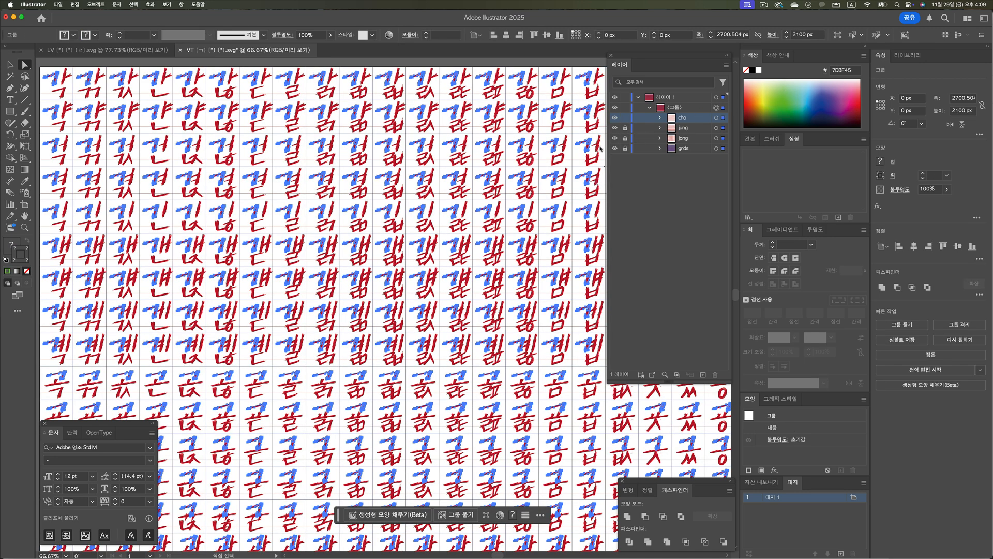
- Try applying the green stroke color 24993A to all initial consonants in the cho group, and undo it
alt+super+click(533, 160)
drag(423, 366, 486, 143)
alt+super+click(451, 212)
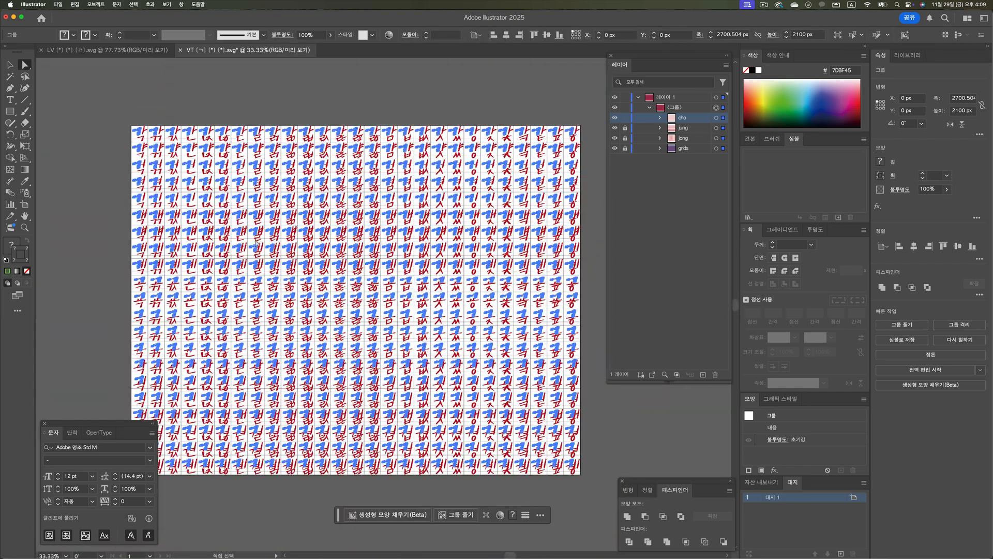
key(super+a)
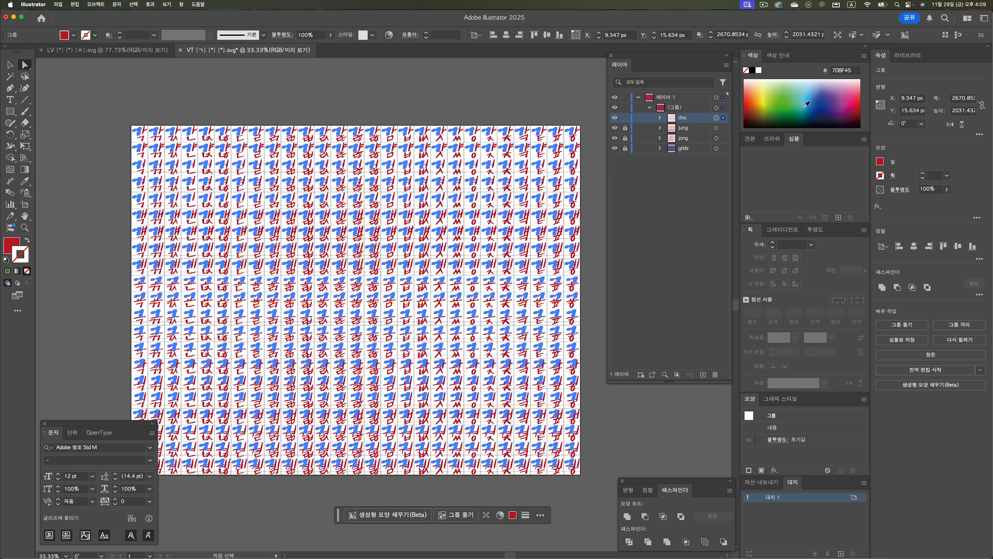
click(780, 110)
click(540, 111)
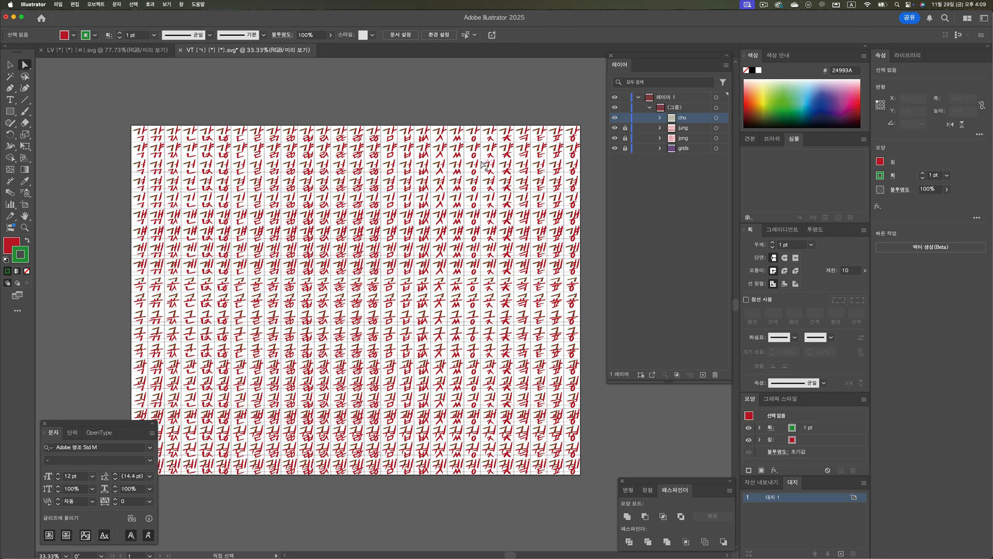
click(485, 165)
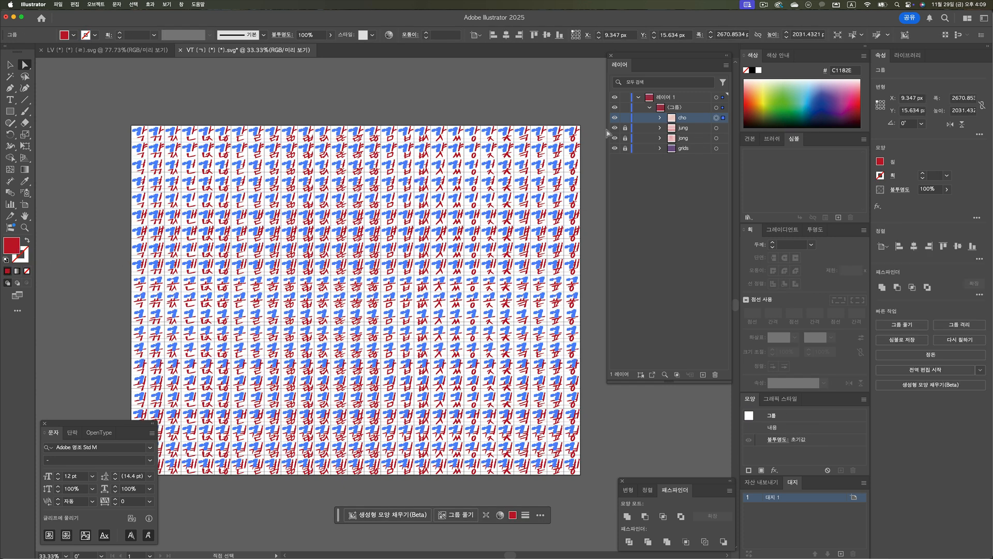
- Fill the selected initial consonants of the cho group with green 60B630
click(786, 100)
super+click(385, 131)
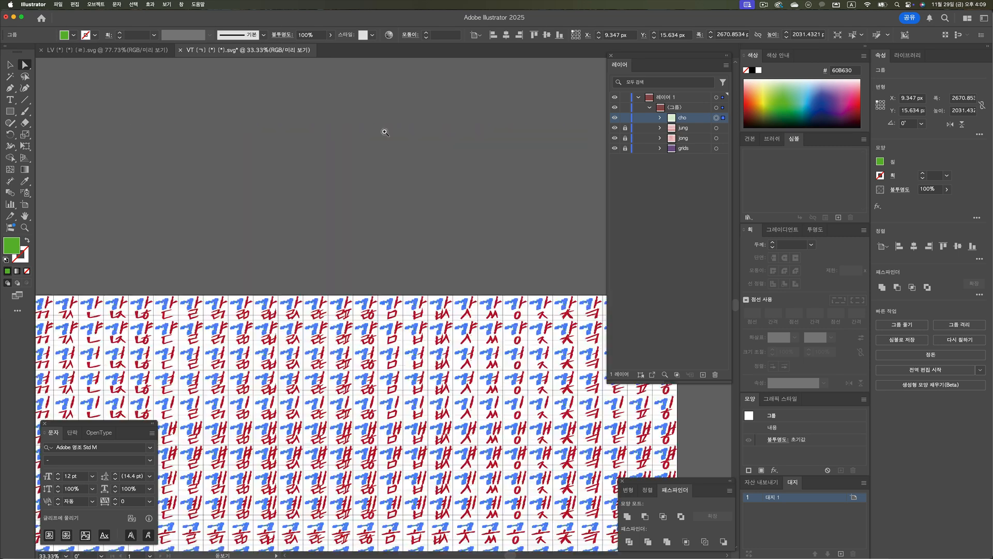
scroll(384, 133, down, 8)
- Lock the cho group, unlock the jong group and select all of its final consonants
click(692, 140)
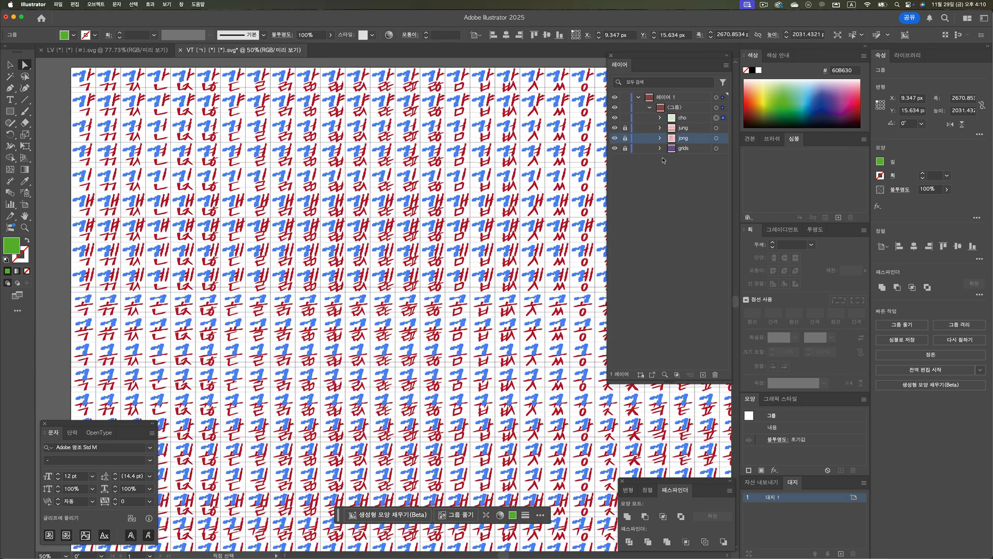
click(625, 118)
key(super+a)
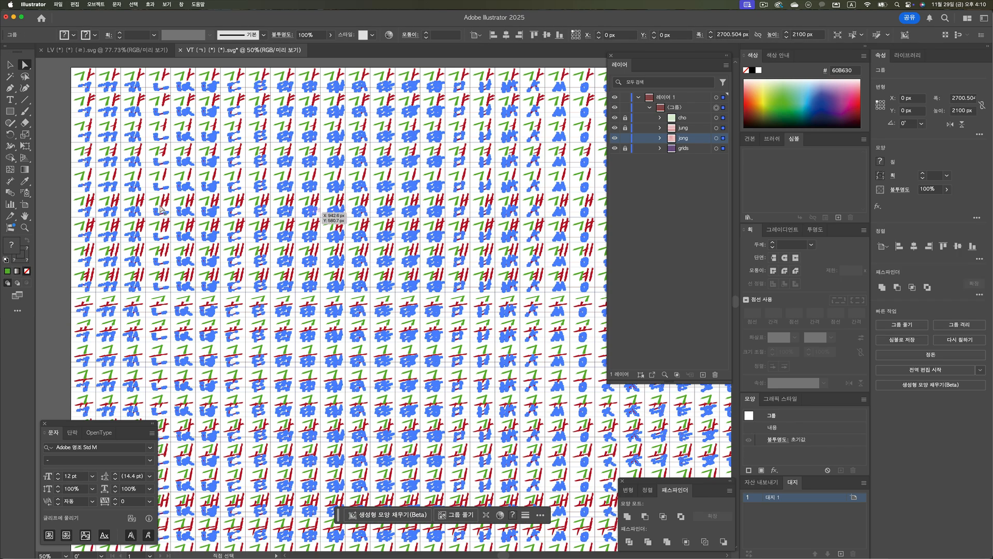
click(63, 190)
alt+super+click(190, 209)
alt+super+click(190, 208)
drag(484, 380, 175, 189)
drag(149, 104, 550, 416)
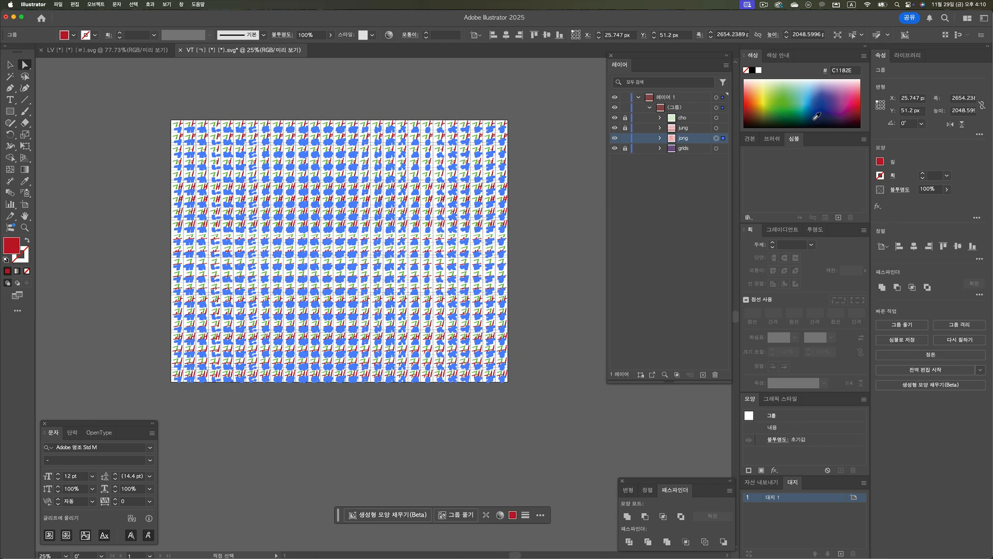
- Fill the selected final consonants with the pinkish purple BE71AB and deselect them
click(813, 105)
click(853, 88)
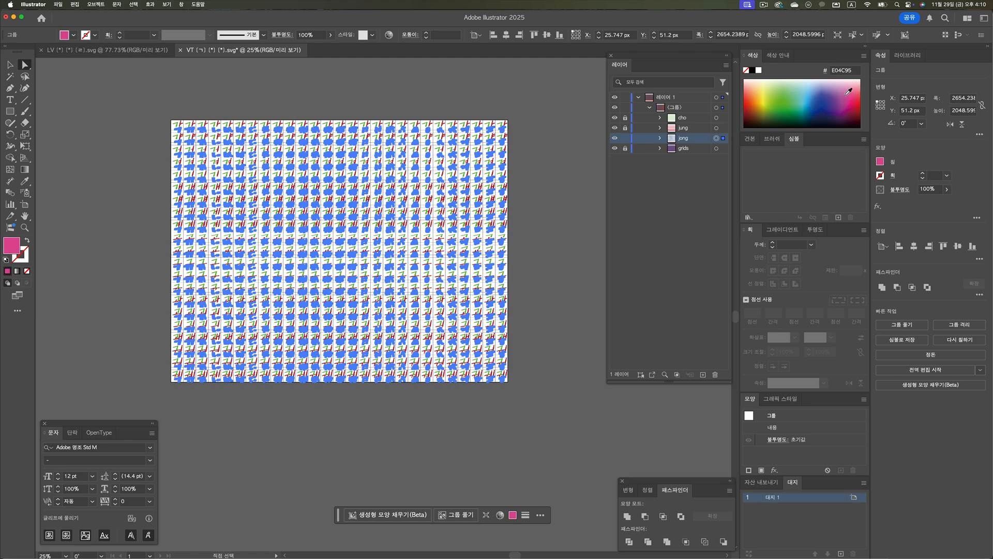
click(839, 98)
click(512, 169)
- Examine the recolored initial and final consonants across the upper syllable rows up close
scroll(490, 202, up, 5)
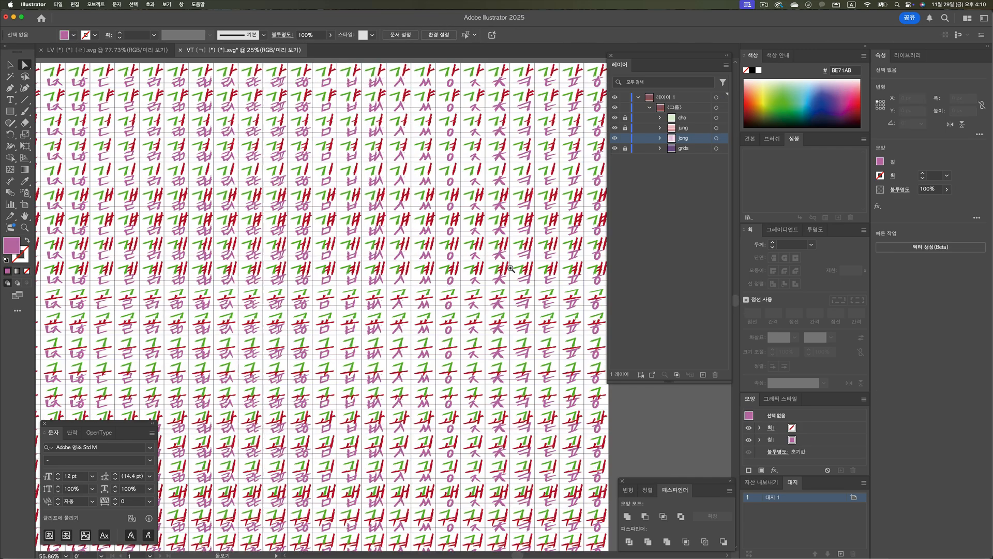
scroll(362, 176, left, 6)
scroll(362, 176, up, 2)
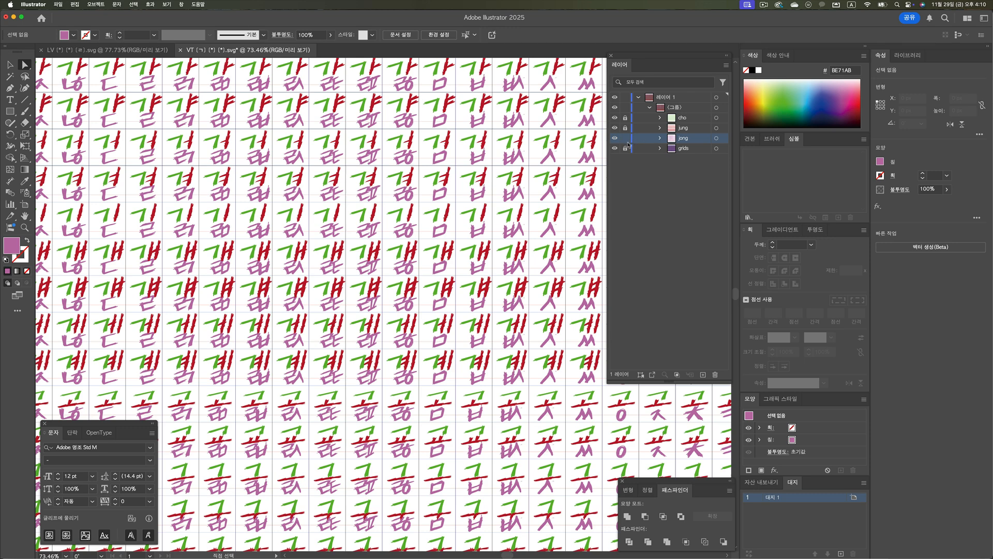
scroll(277, 144, up, 3)
scroll(278, 145, left, 3)
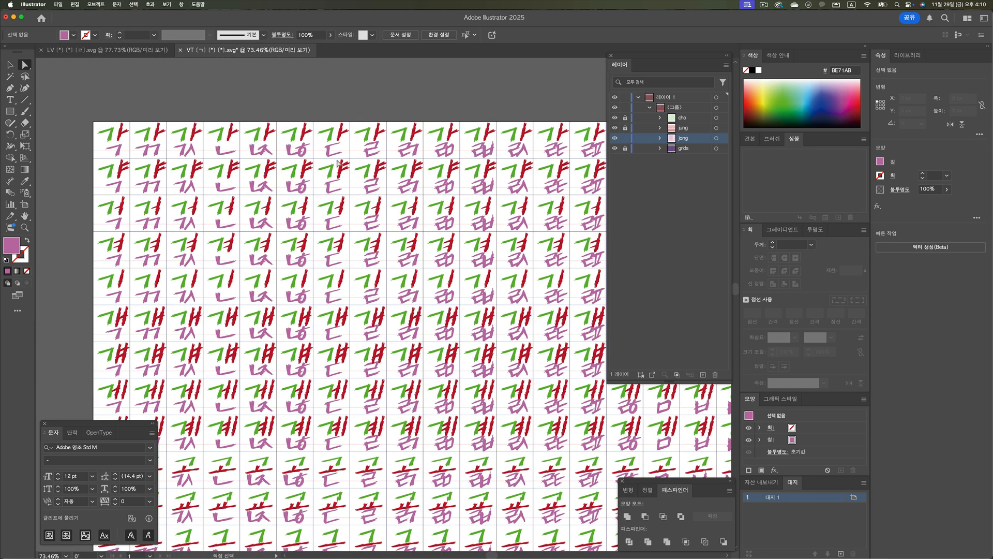
scroll(337, 163, down, 1)
scroll(338, 163, right, 2)
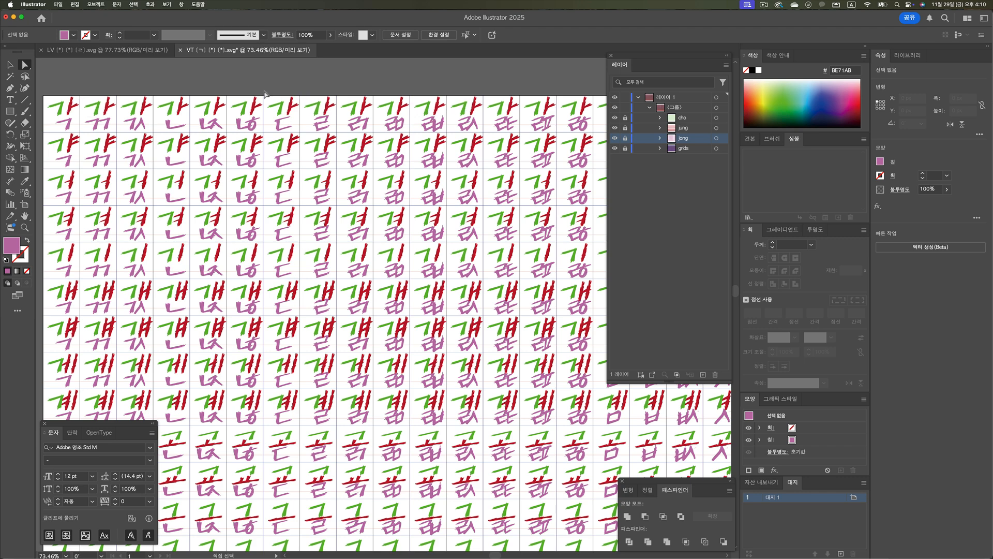
- Switch to the LV (*) (*) (ㄹ).svg document and expand its layer to show the cho, jung, jong and grids groups
click(138, 53)
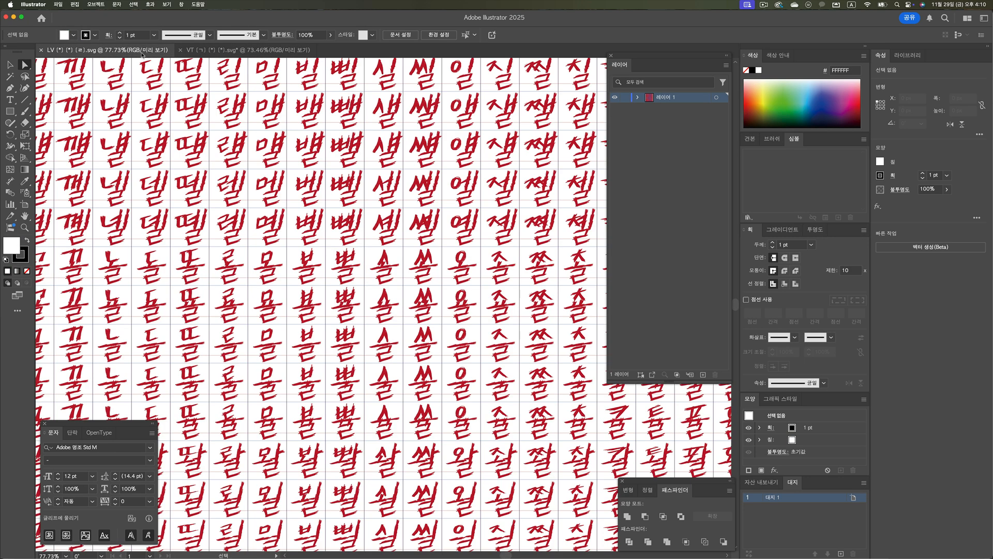
alt+super+click(240, 144)
drag(321, 188, 202, 150)
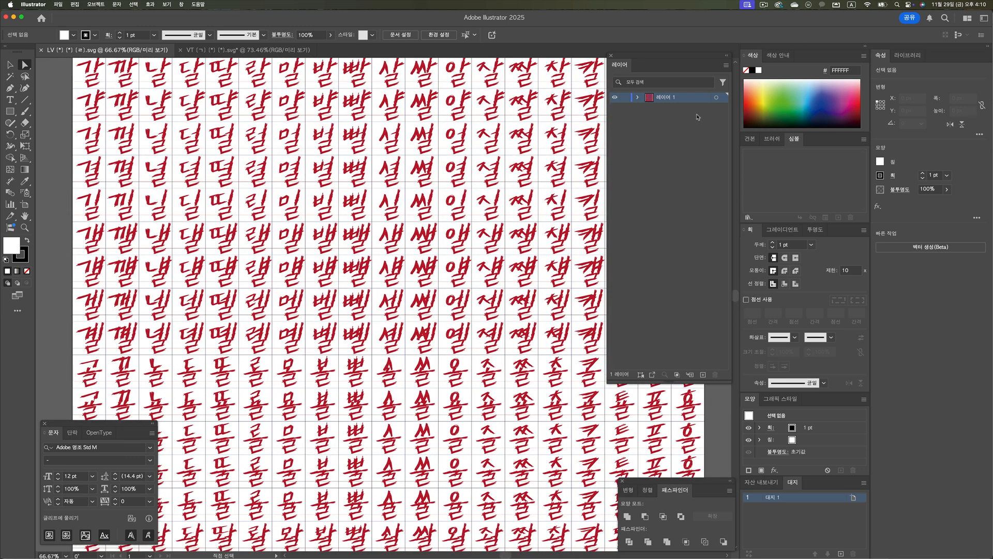
click(638, 97)
click(649, 108)
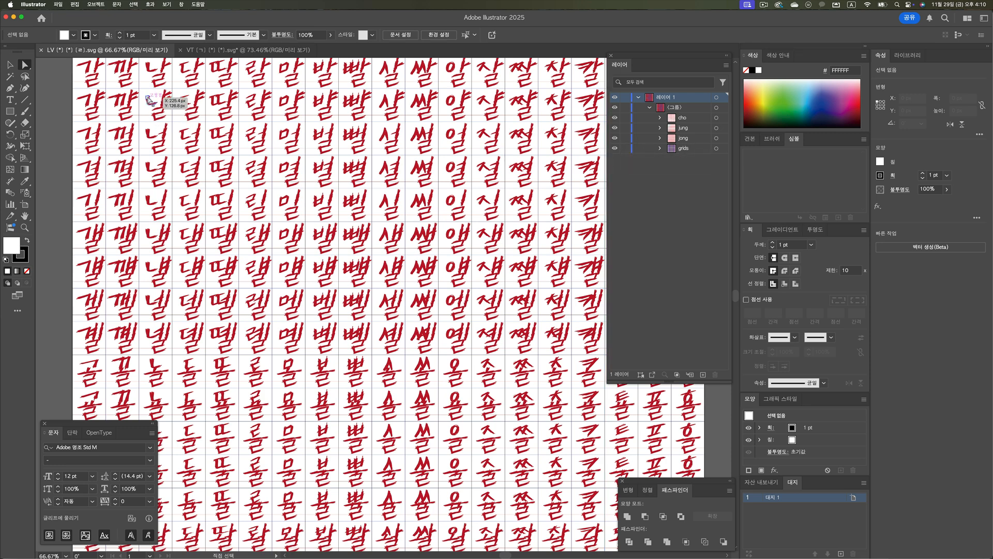
- Examine how the final ㄹ sits beneath the different initial consonants and vowels, from the first row to the horizontal-vowel rows
scroll(124, 103, up, 3)
scroll(78, 120, up, 5)
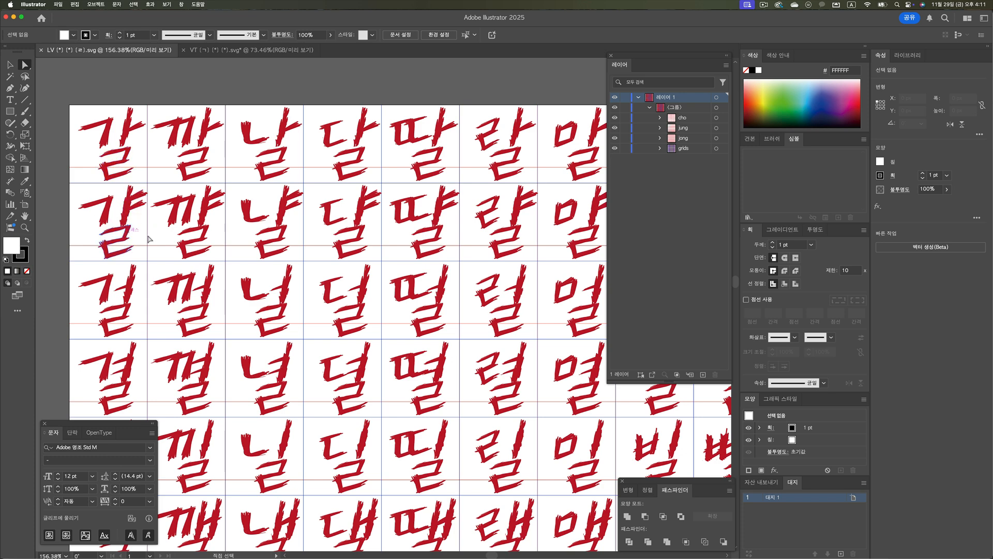
scroll(150, 244, down, 3)
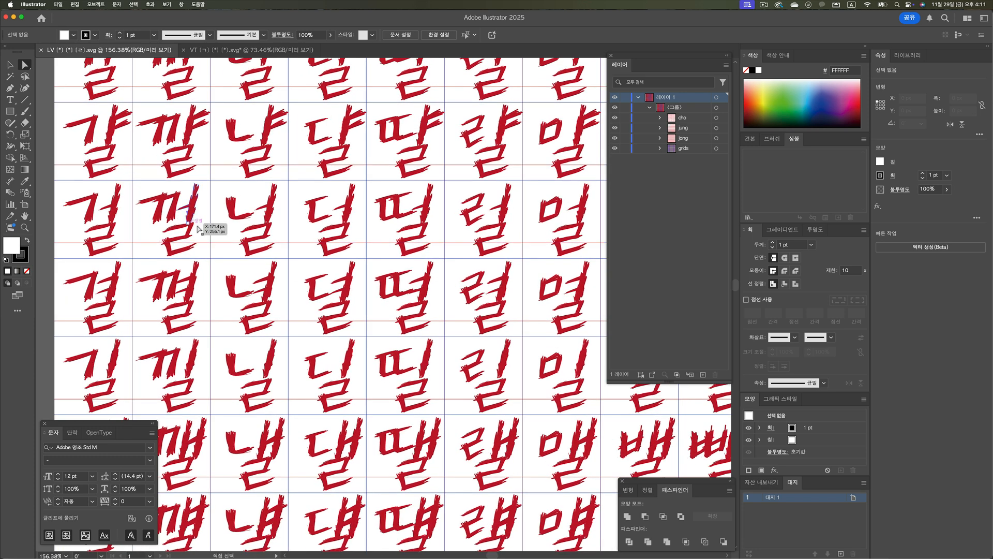
drag(150, 244, 187, 223)
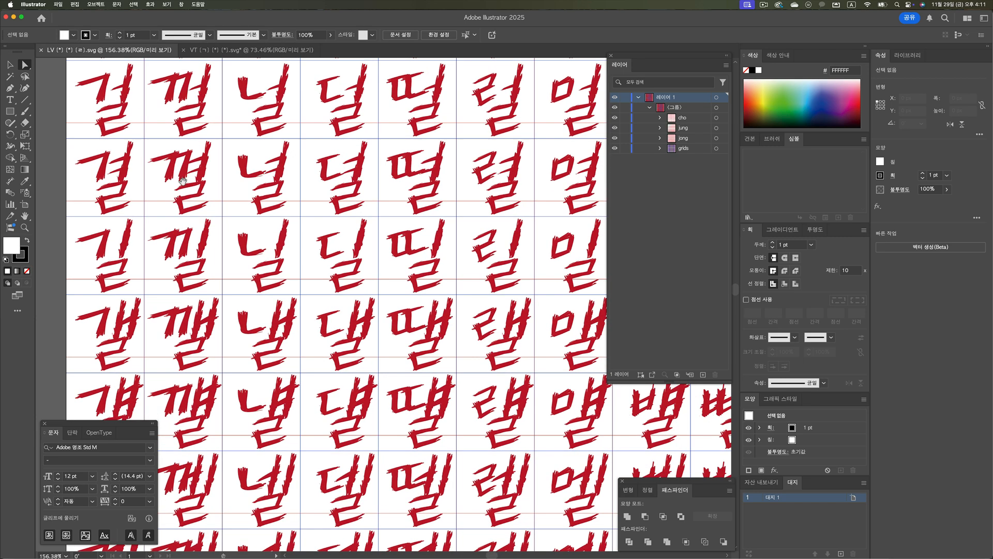
scroll(150, 273, down, 4)
drag(347, 328, 334, 175)
drag(417, 357, 390, 266)
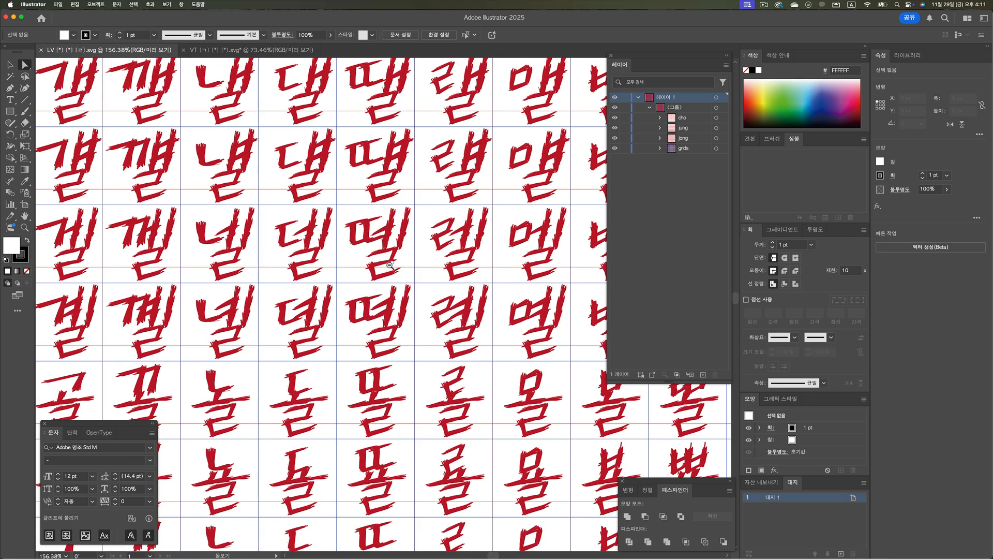
alt+super+click(391, 266)
alt+super+click(394, 295)
drag(444, 321, 310, 281)
drag(501, 293, 453, 283)
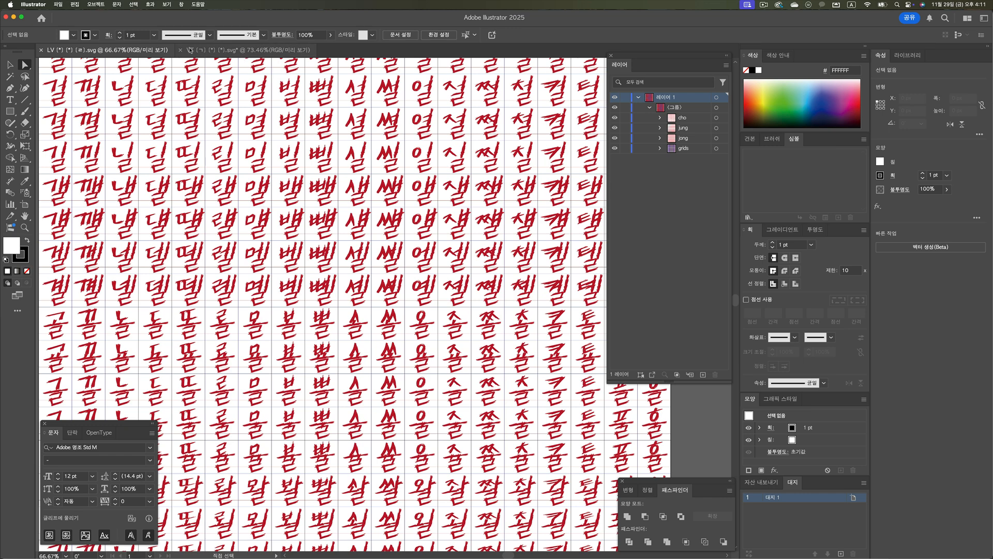
- Return to the VT (ㄱ) (*) (*).svg document and compare its color-coded syllables from the top rows to the last row
click(222, 51)
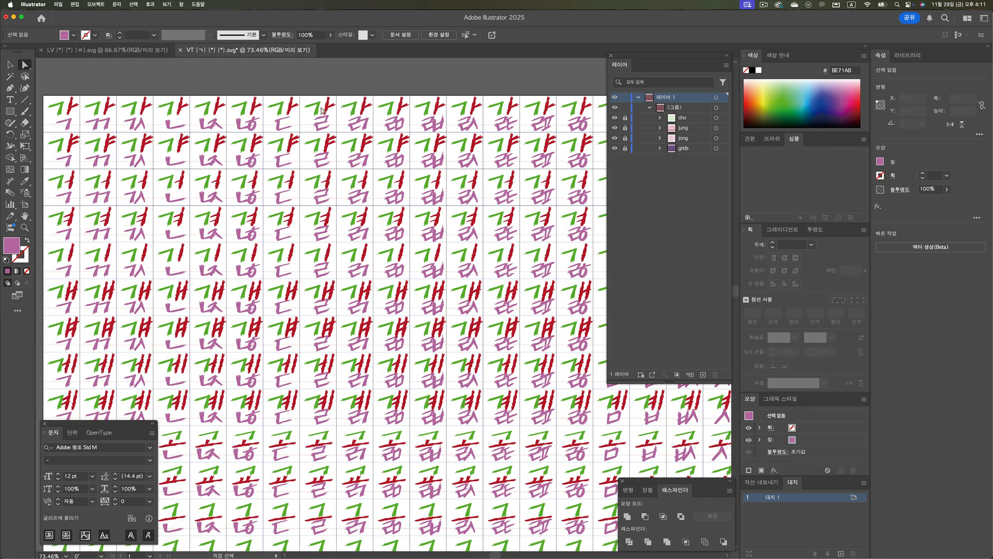
alt+super+click(343, 159)
drag(374, 245, 289, 101)
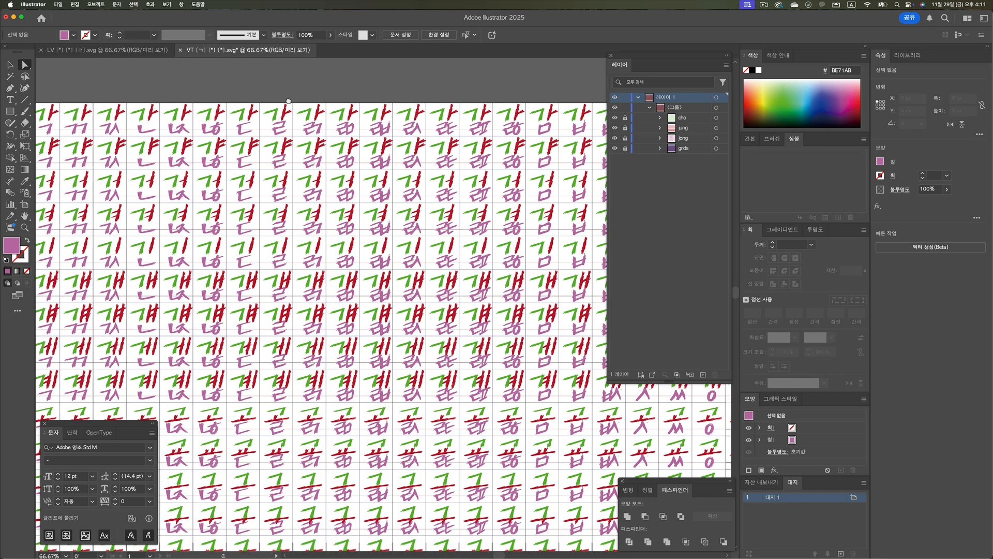
scroll(261, 239, down, 5)
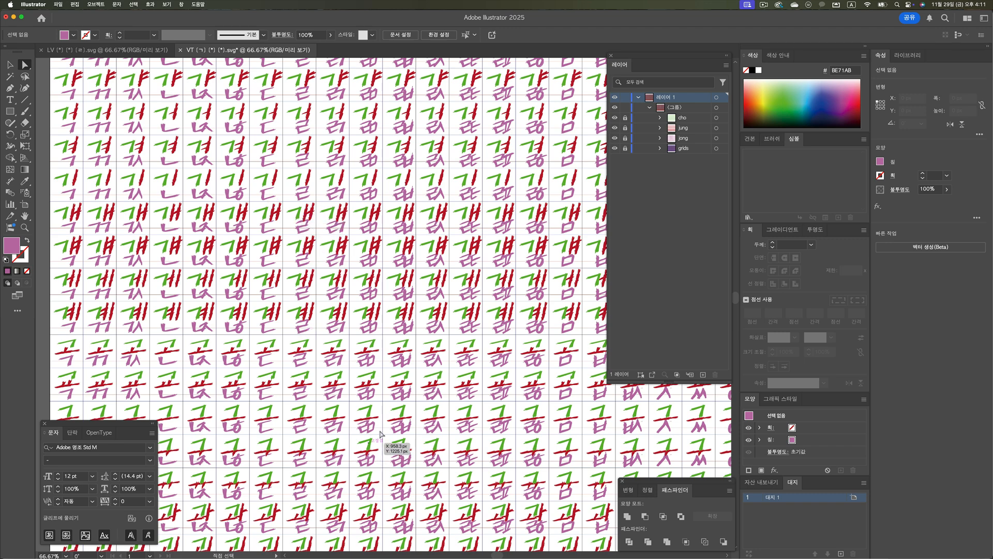
drag(380, 433, 382, 234)
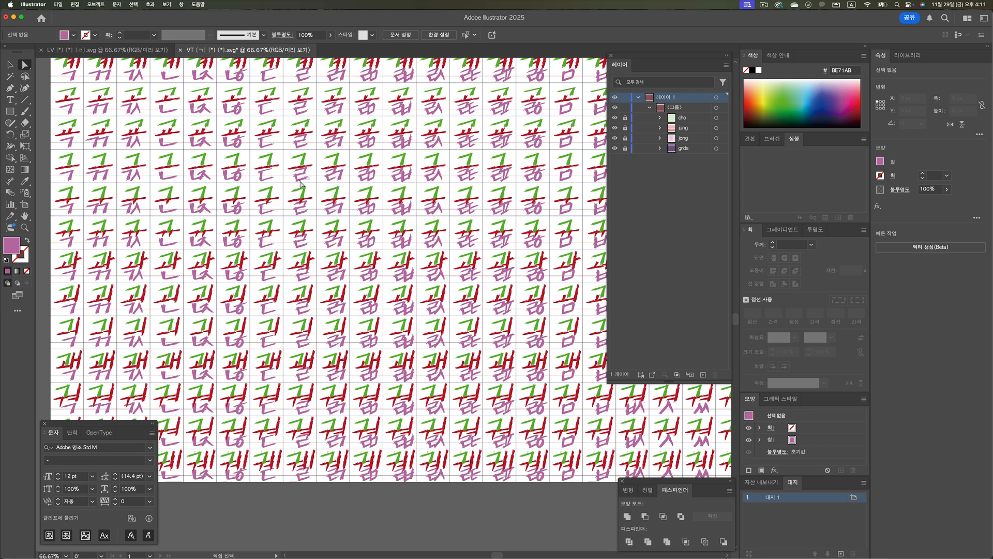
scroll(241, 220, up, 2)
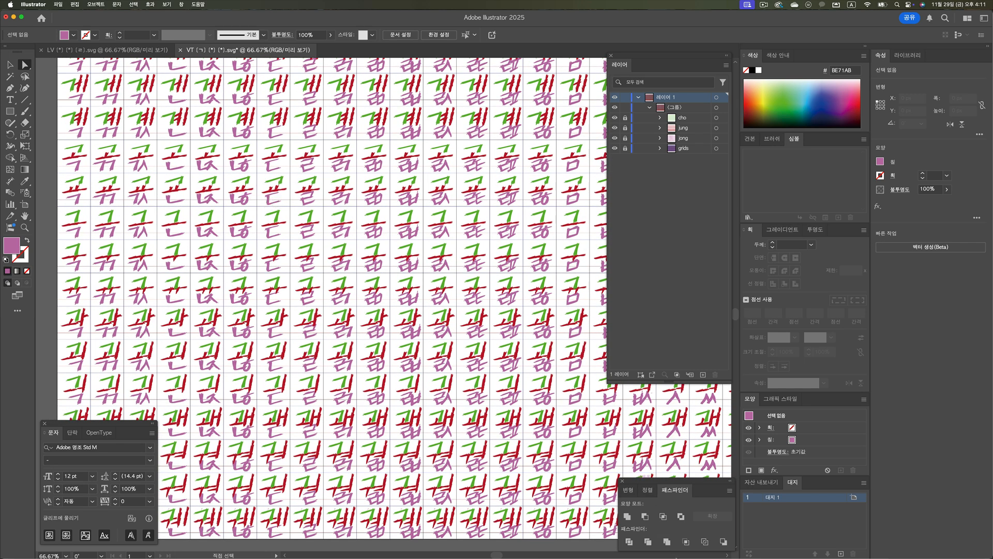
- Switch to A9ComicTypeA-ref.ttf in Glyphs, open the uniADE2 glyph and select its initial ㄱ component
click(909, 545)
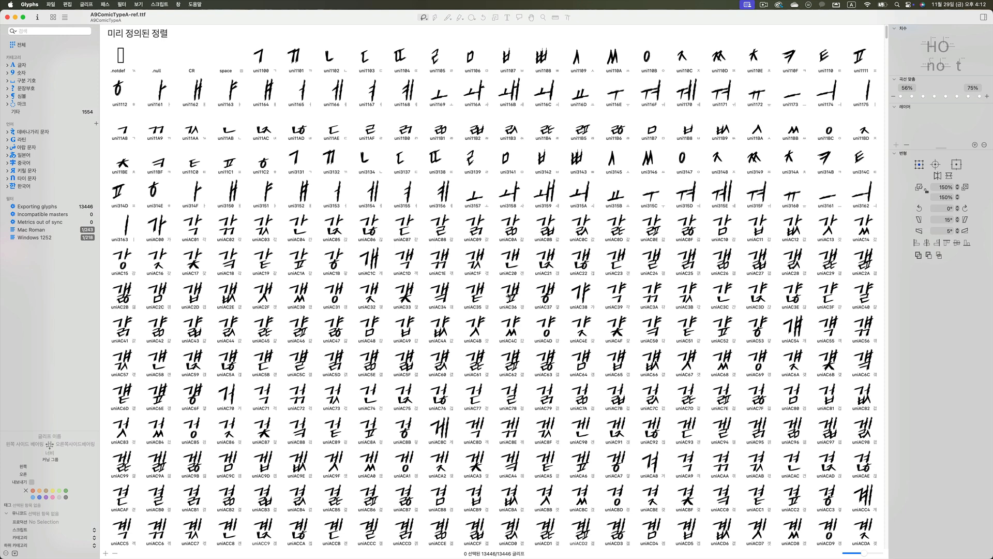
click(490, 225)
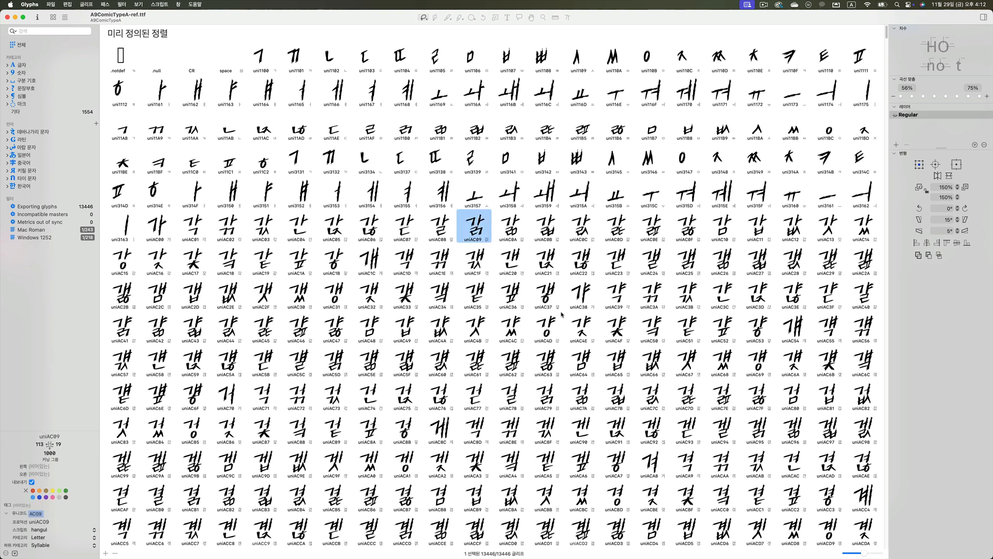
scroll(561, 313, down, 20)
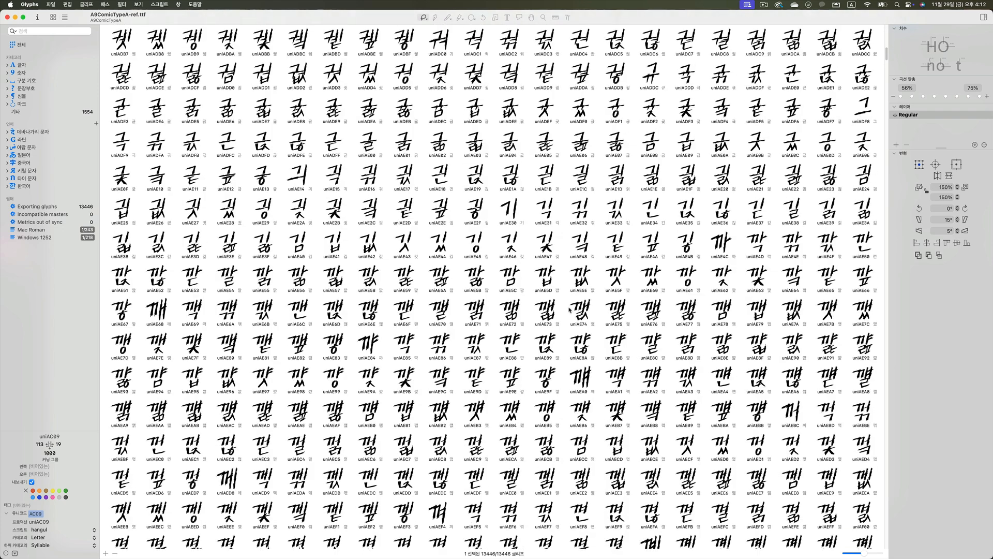
double_click(863, 76)
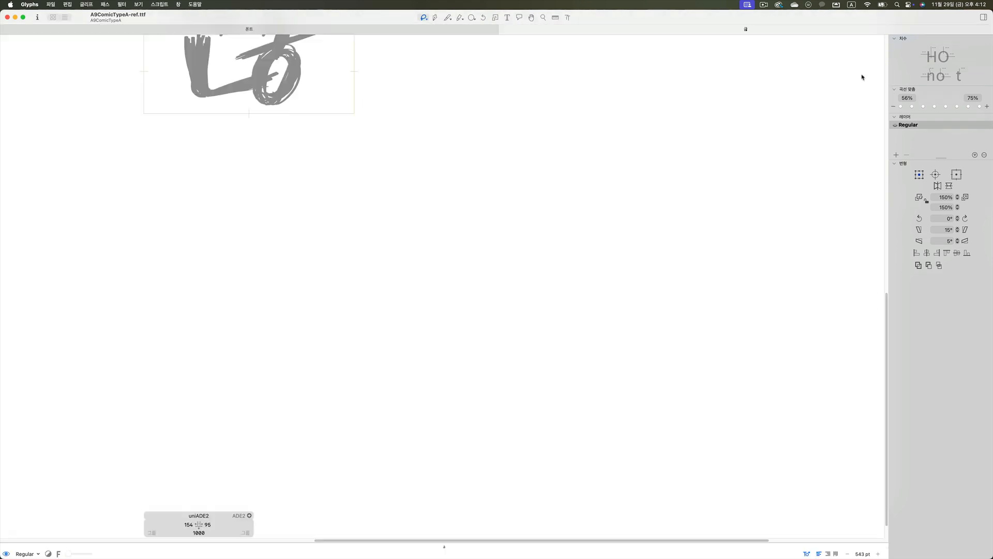
click(463, 268)
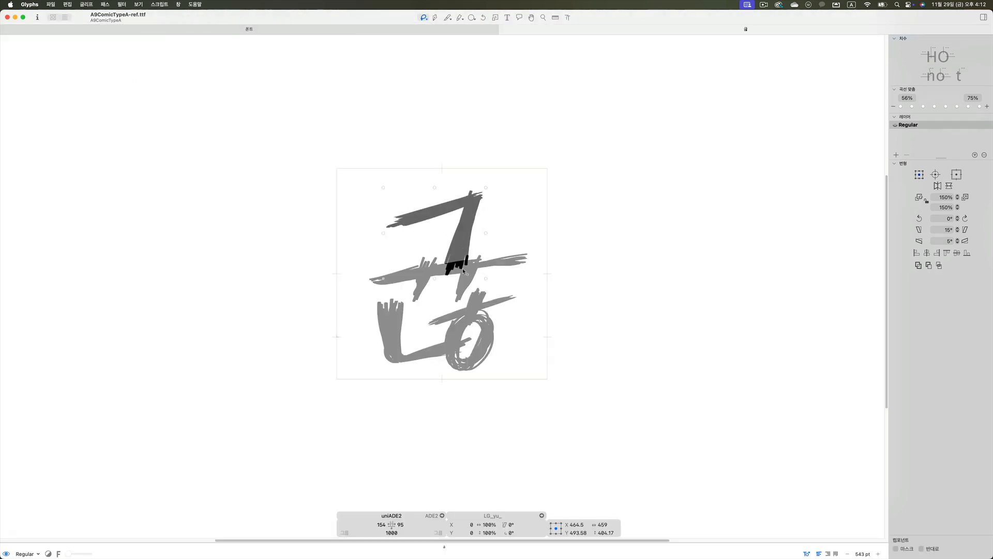
- Inspect the medial ㅠ and final ㄶ components of the uniADE2 glyph one after another, and clear the selection
click(420, 288)
click(403, 356)
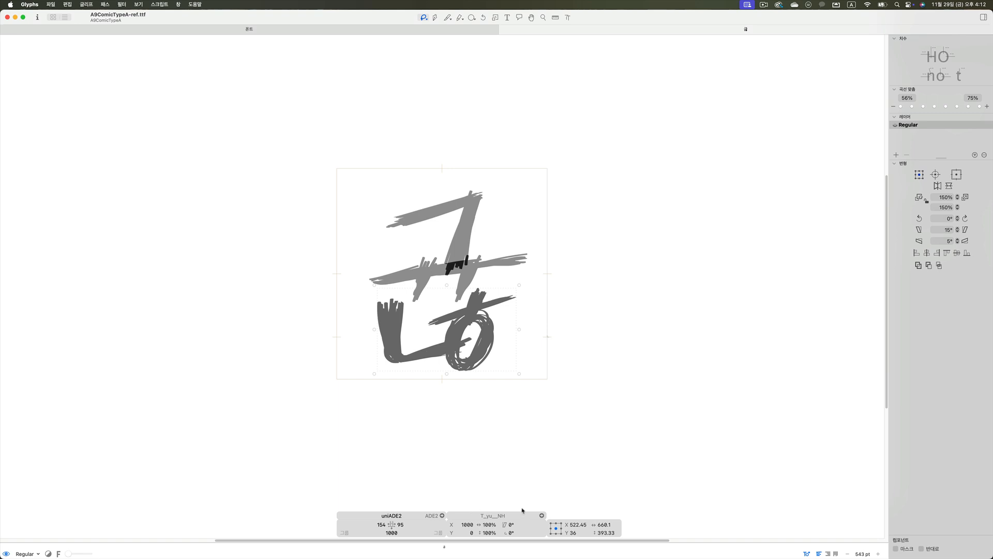
click(414, 280)
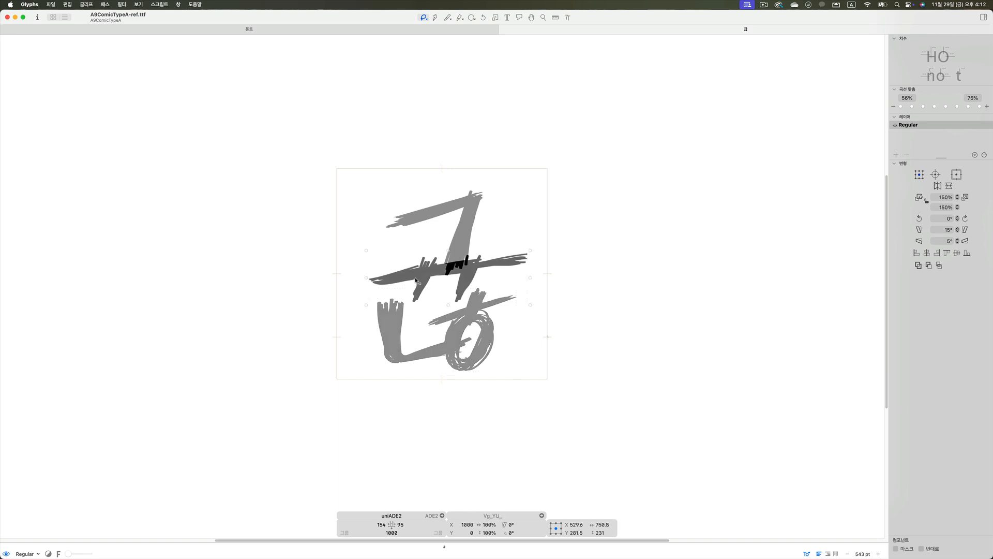
click(449, 240)
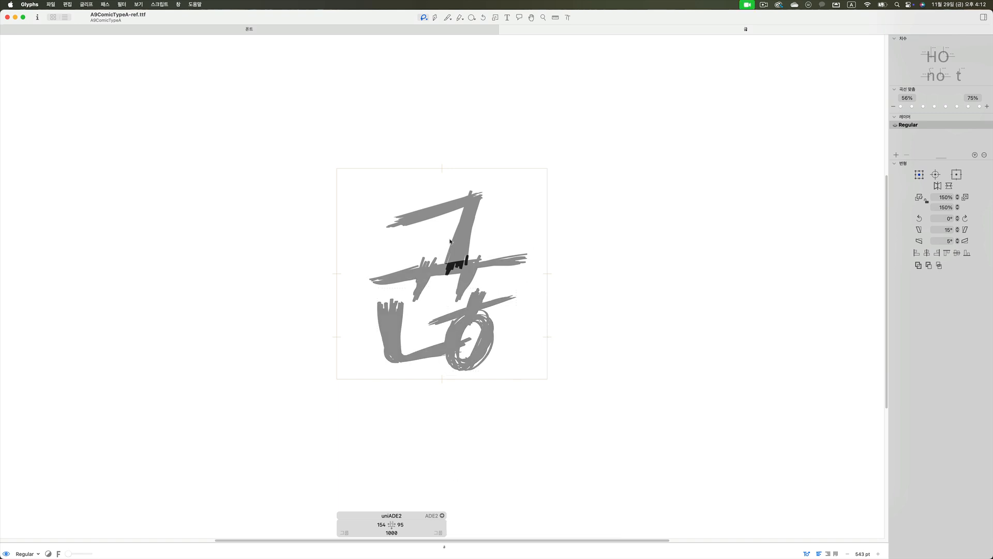
- Close the uniADE2 glyph and go to the first initial-consonant component glyphs after the syllables in the font overview
click(503, 29)
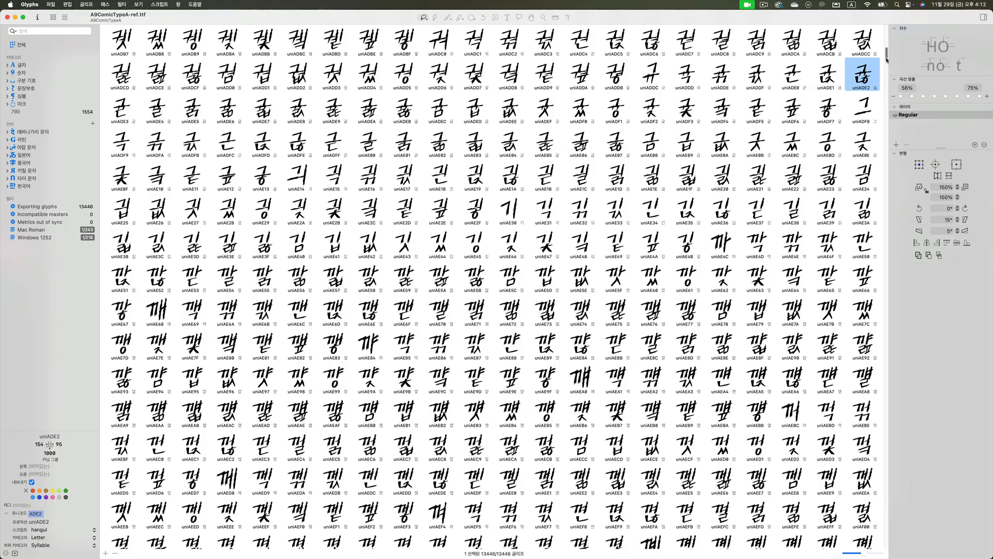
drag(887, 60, 893, 500)
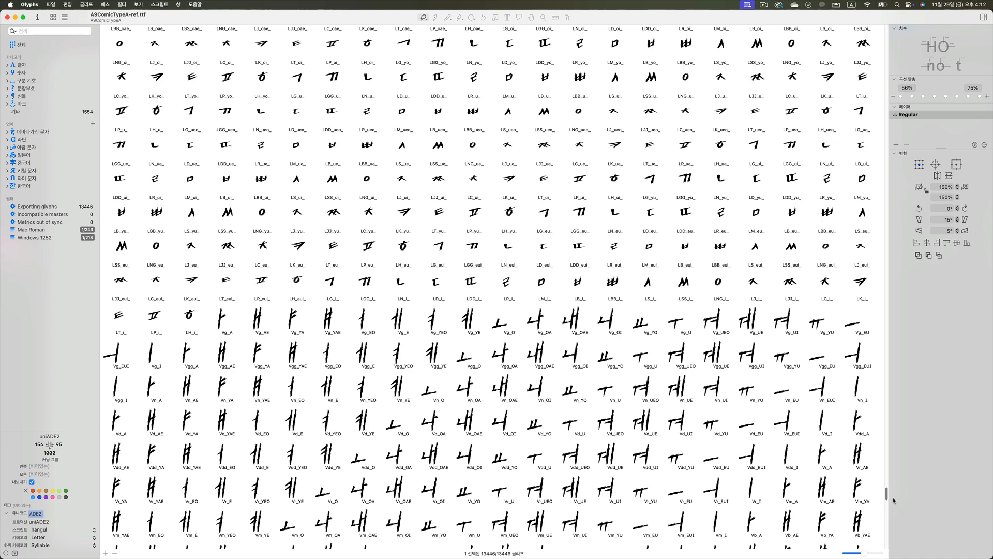
drag(893, 500, 896, 475)
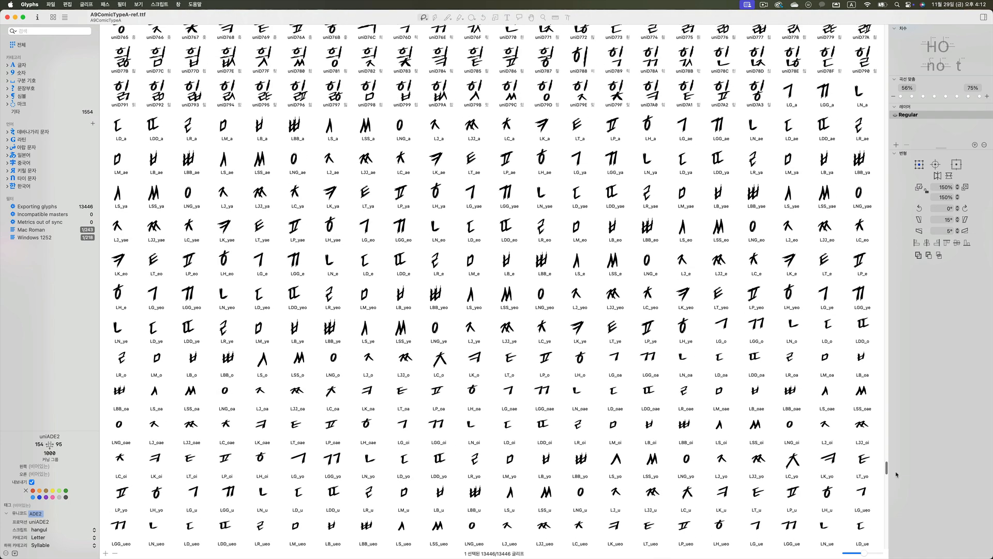
- Compare the initial ㄱ component variants LG_a, LG_o, LG_yo and LG_i by selecting them in the font overview
click(796, 109)
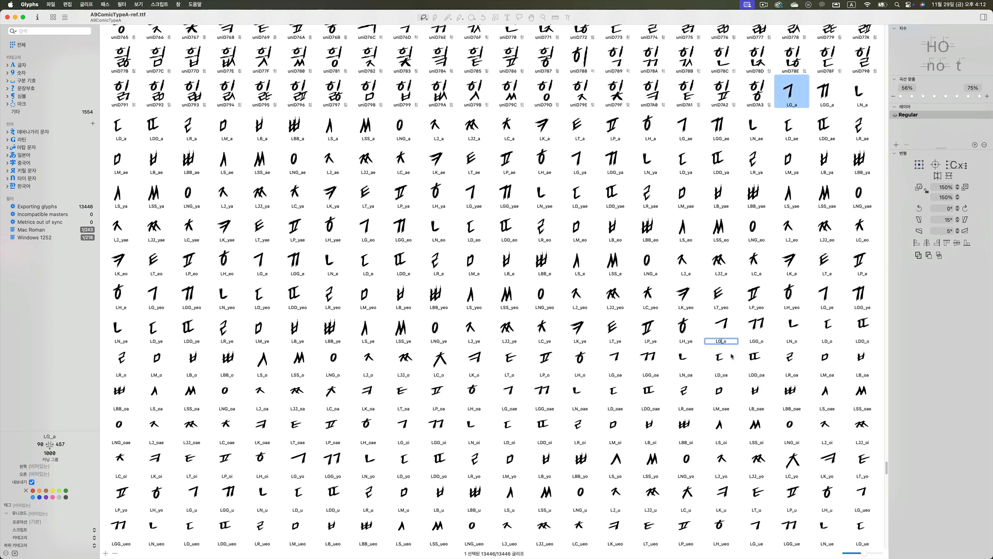
click(727, 326)
click(800, 89)
click(303, 473)
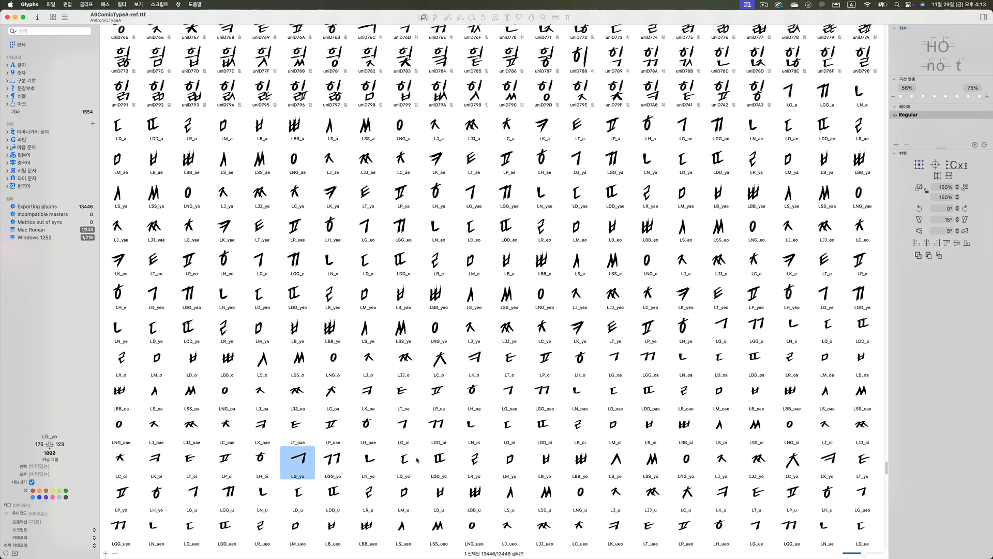
scroll(417, 460, down, 4)
scroll(543, 457, down, 3)
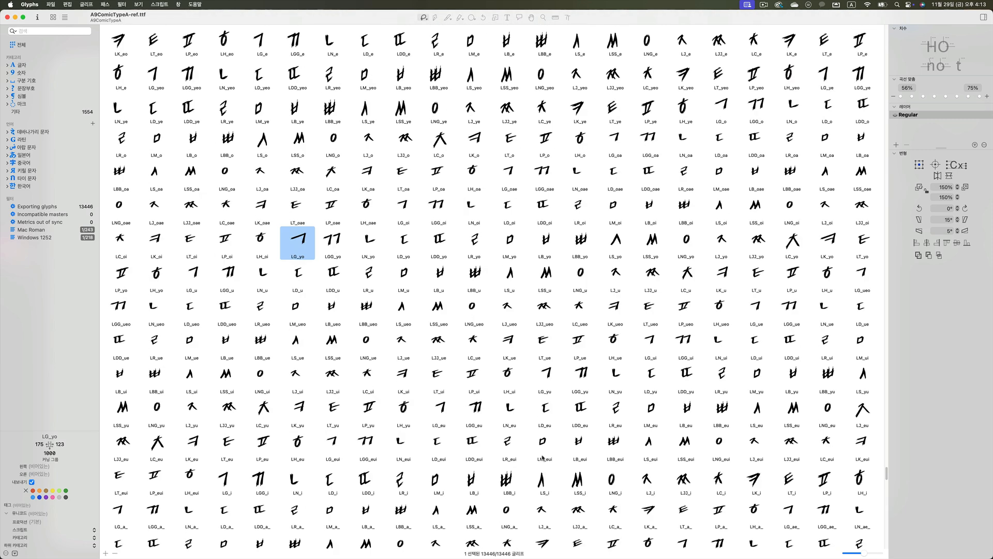
scroll(544, 457, down, 3)
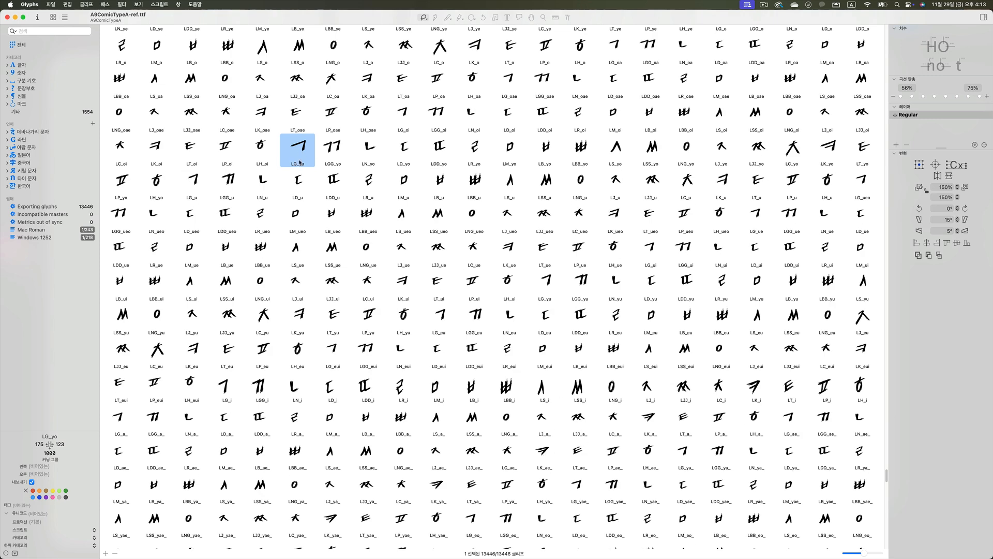
click(229, 385)
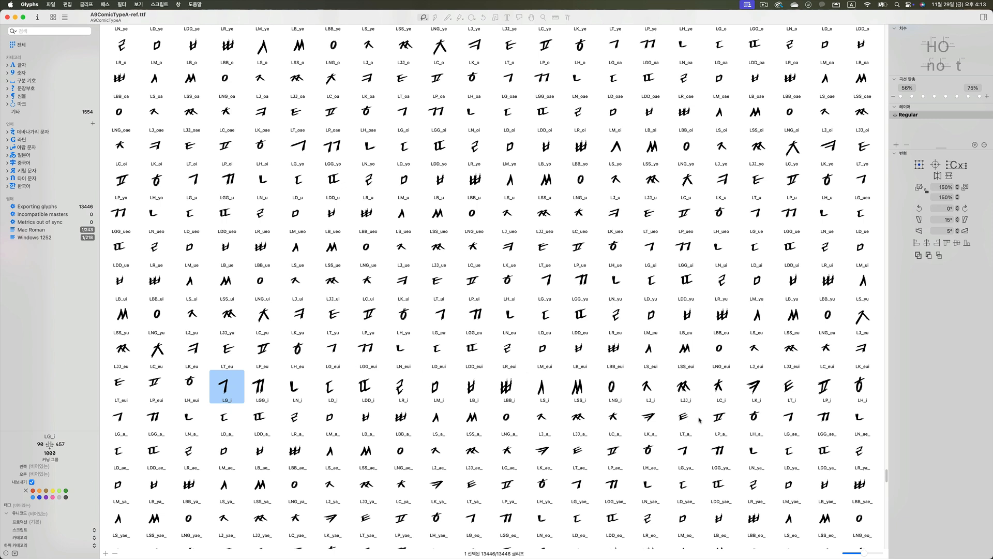
click(886, 542)
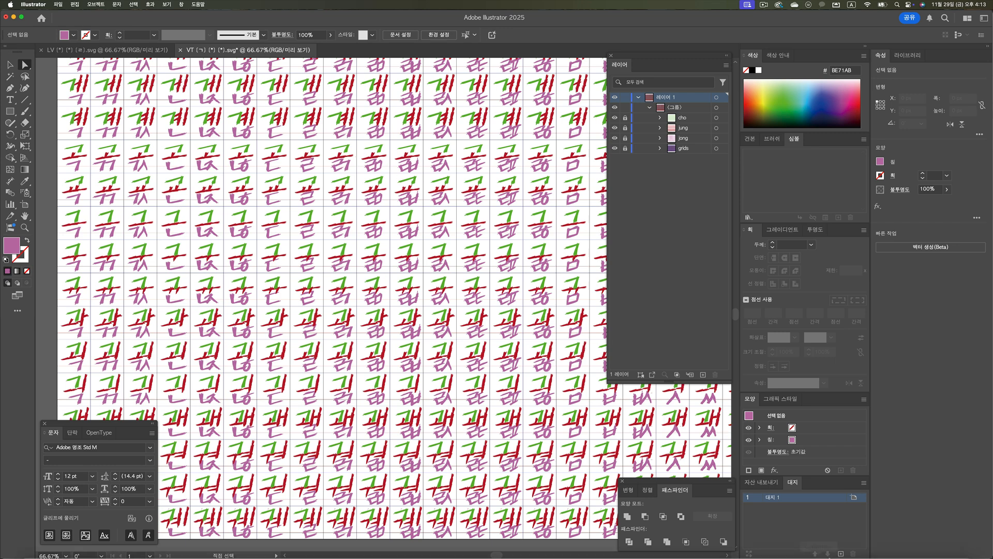
mouse_move(875, 551)
click(907, 543)
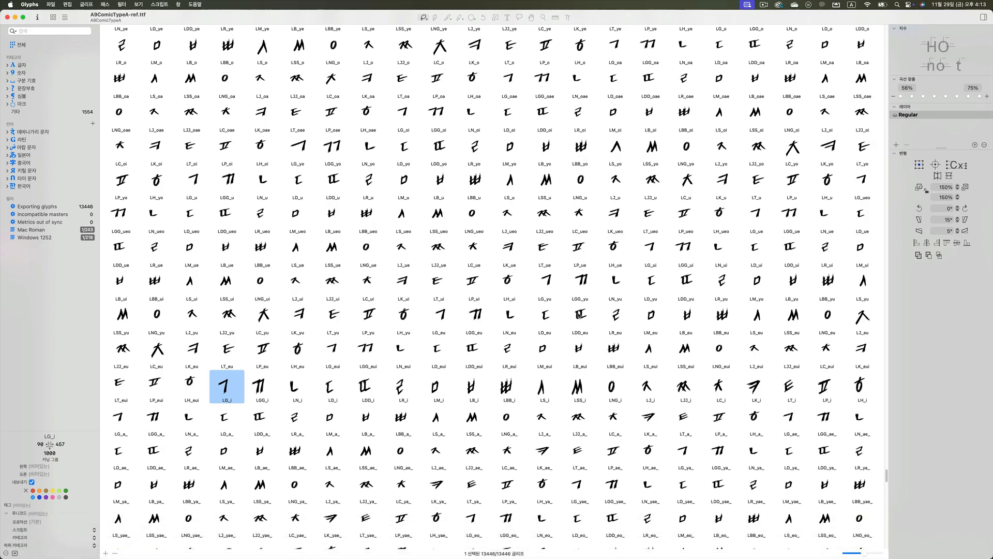
- Select LK_a_, survey the medial vowel and final consonant component glyphs to the end of the font, and return to the syllables
click(660, 407)
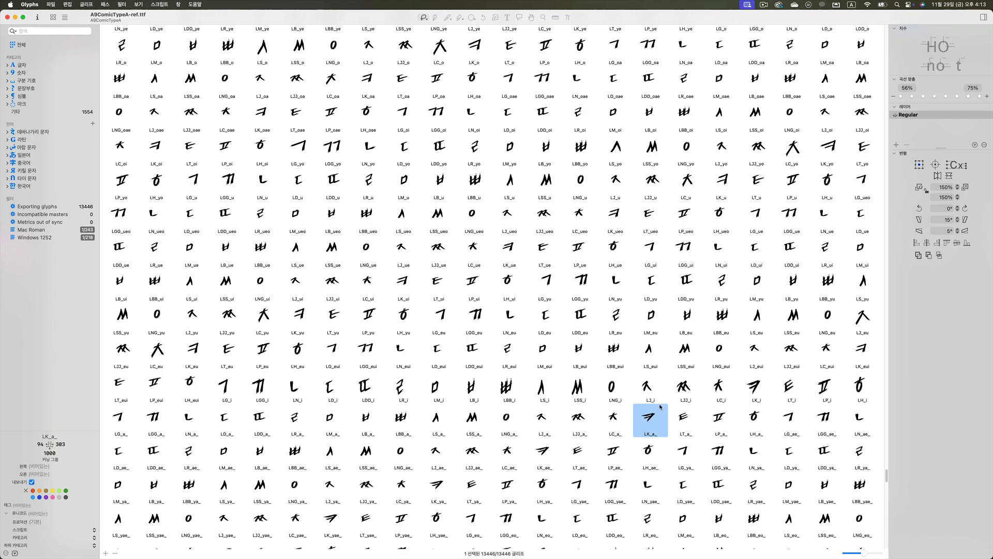
scroll(651, 414, down, 10)
scroll(636, 441, down, 15)
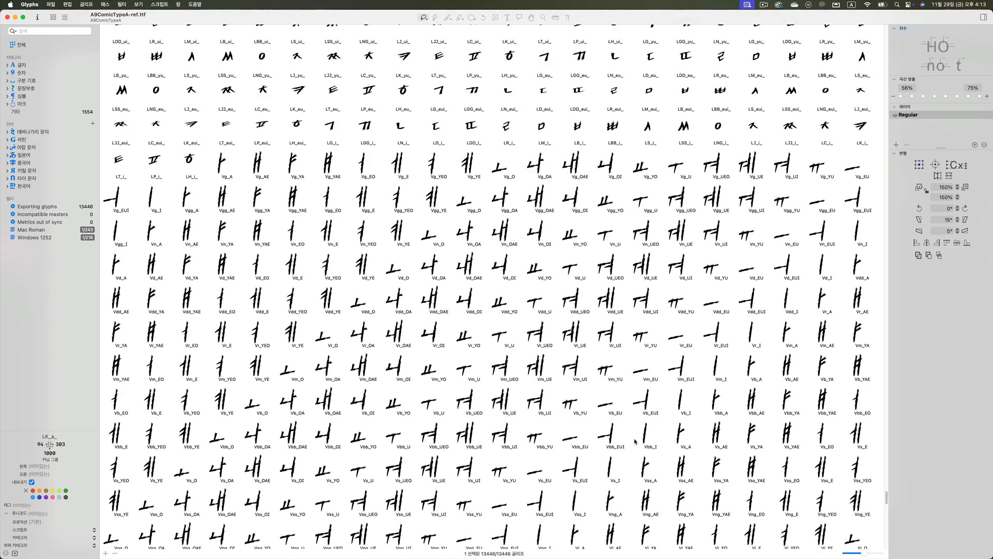
scroll(643, 442, down, 20)
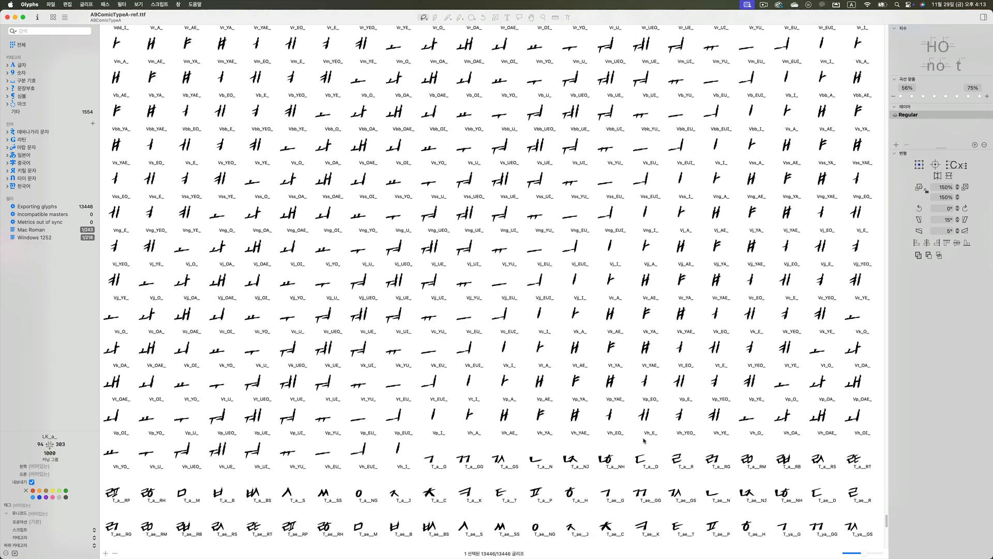
scroll(643, 441, up, 10)
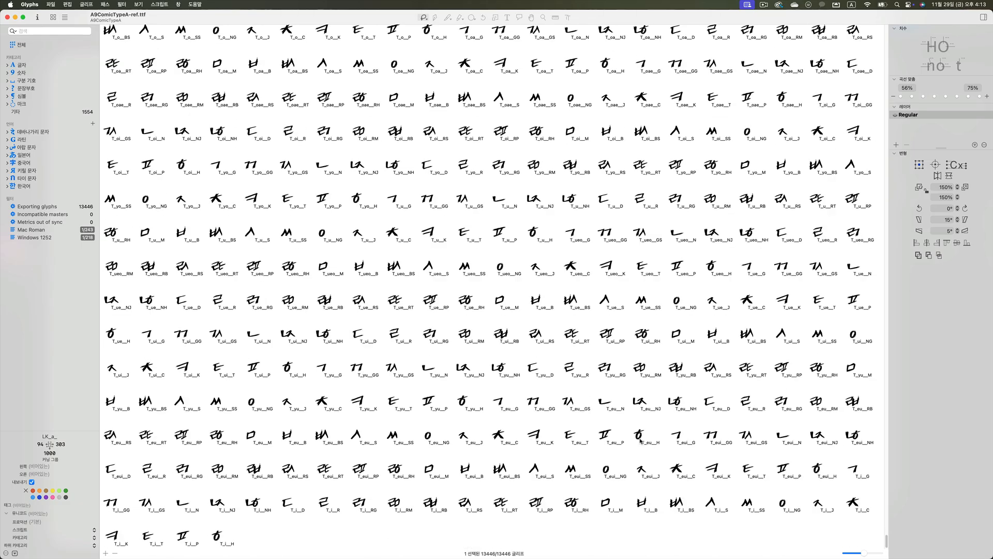
scroll(641, 438, up, 20)
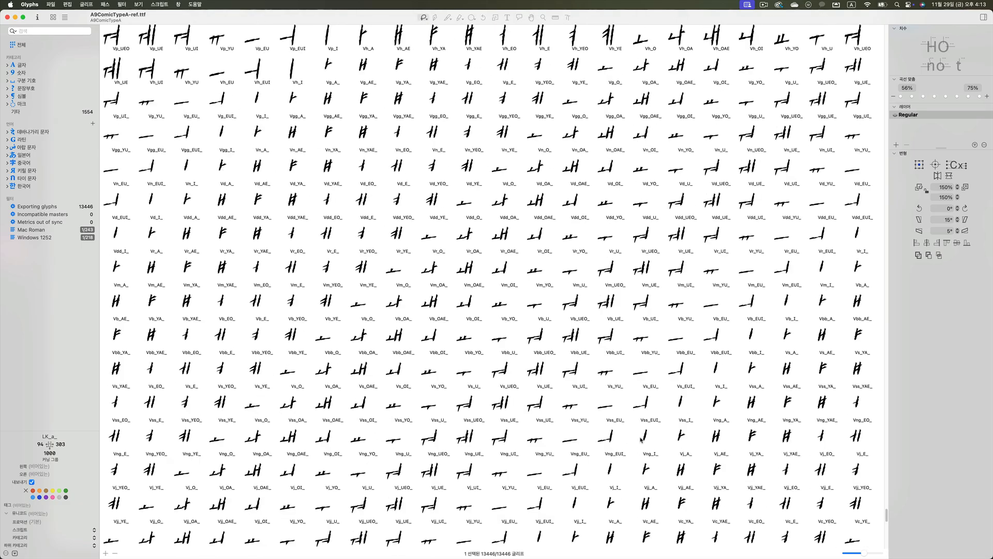
scroll(638, 436, up, 15)
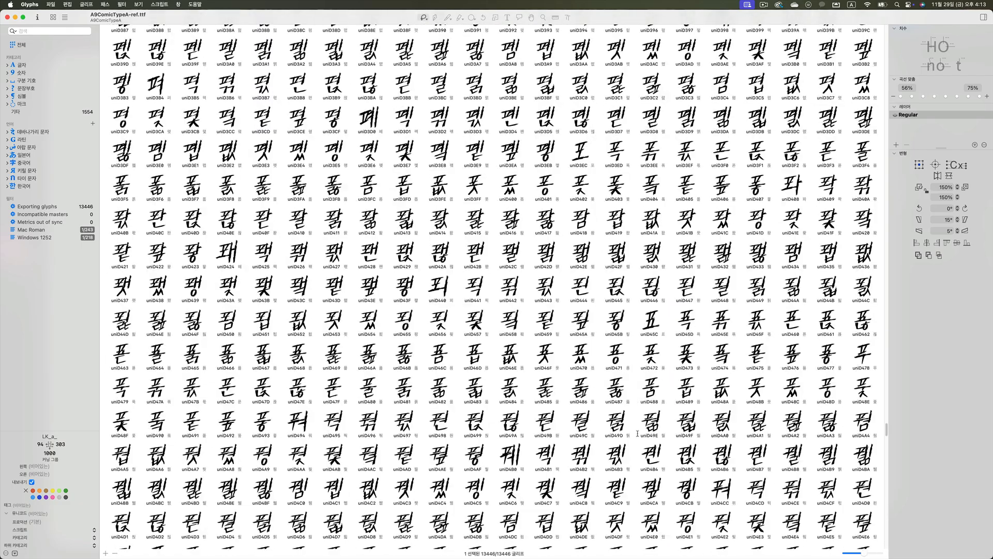
- Select sample syllables uniD401, uniD402 and uniD3A9, and open the uniD391 glyph (펑) for editing
click(547, 192)
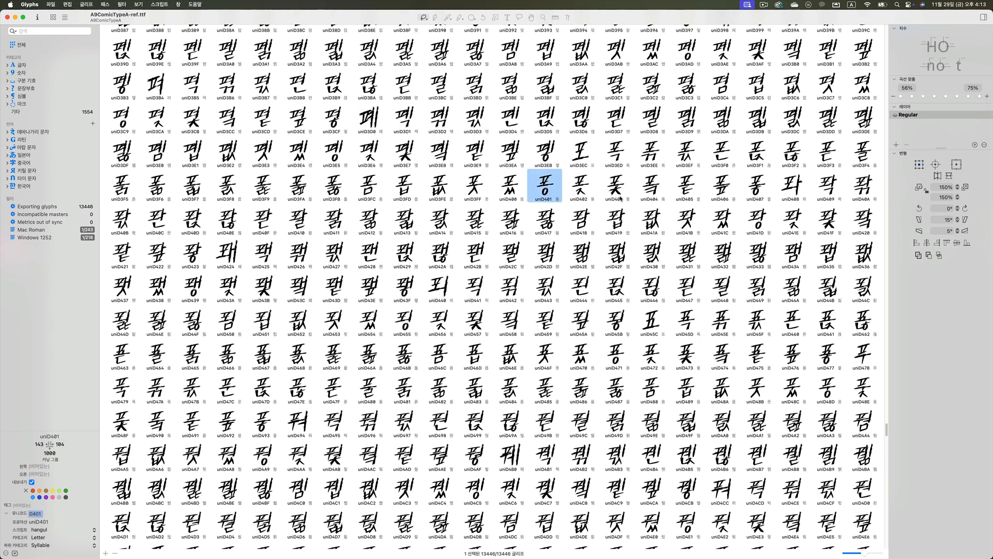
click(579, 192)
scroll(599, 196, up, 3)
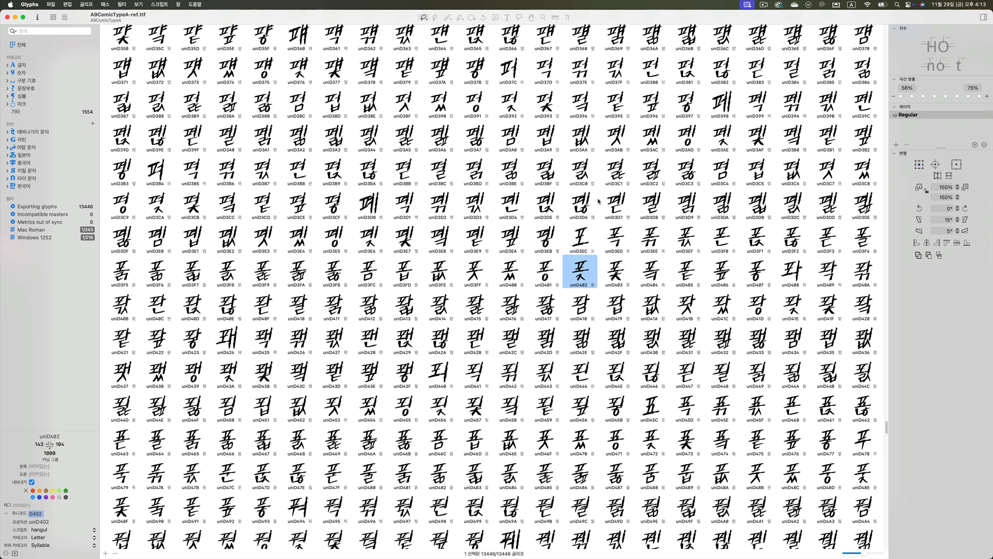
click(551, 137)
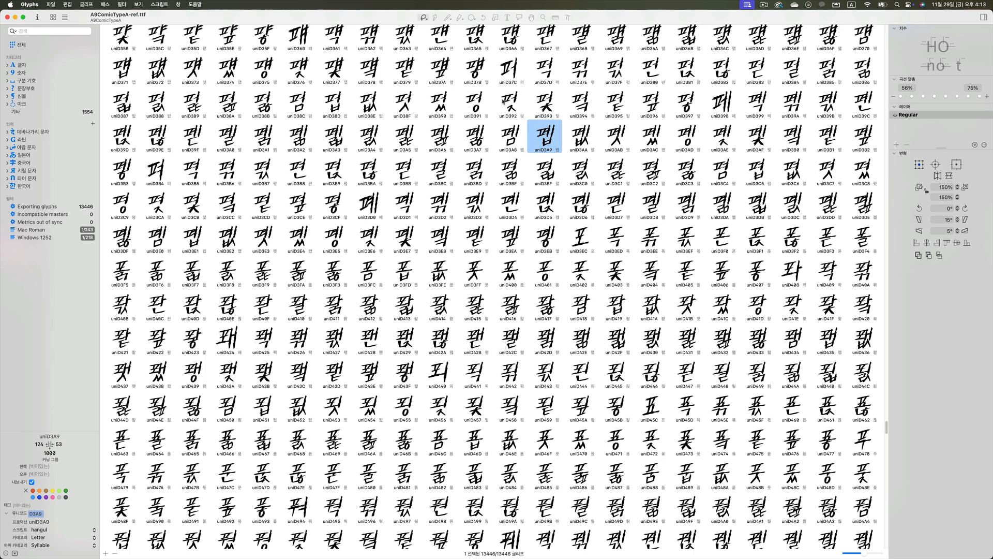
double_click(481, 102)
- Inspect the Vp_EO_, LP_eo_ and T_eo__NG components of the uniD391 glyph, and clear the selection
click(495, 262)
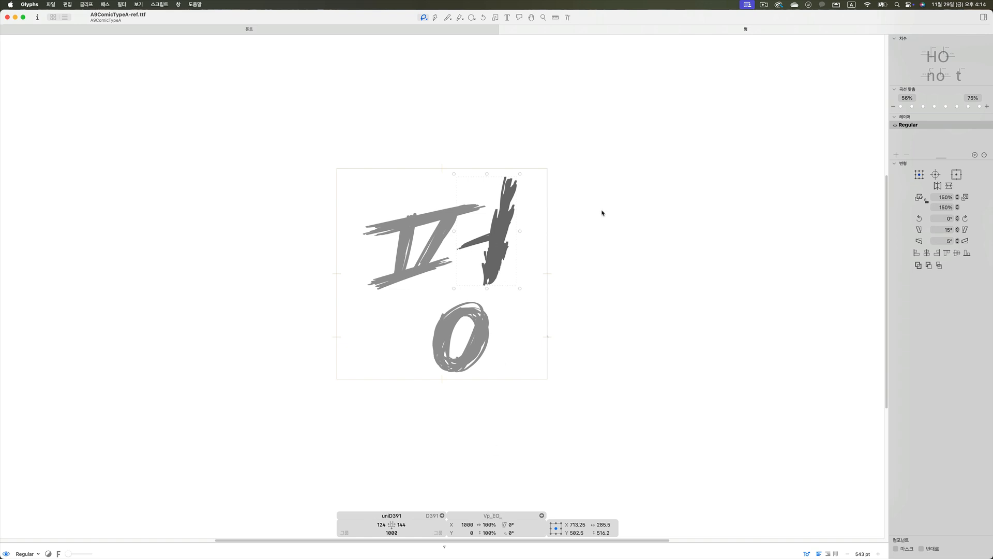
click(437, 253)
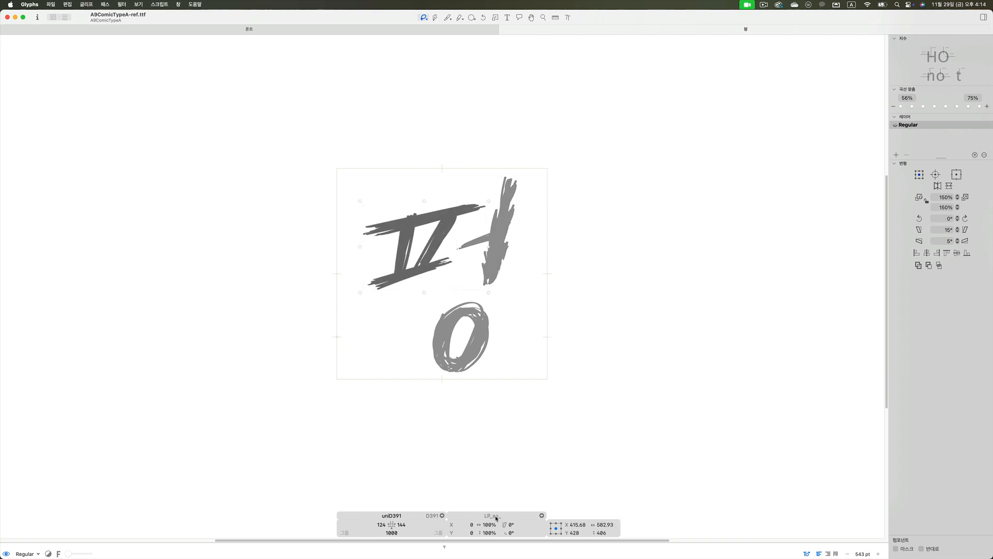
click(479, 327)
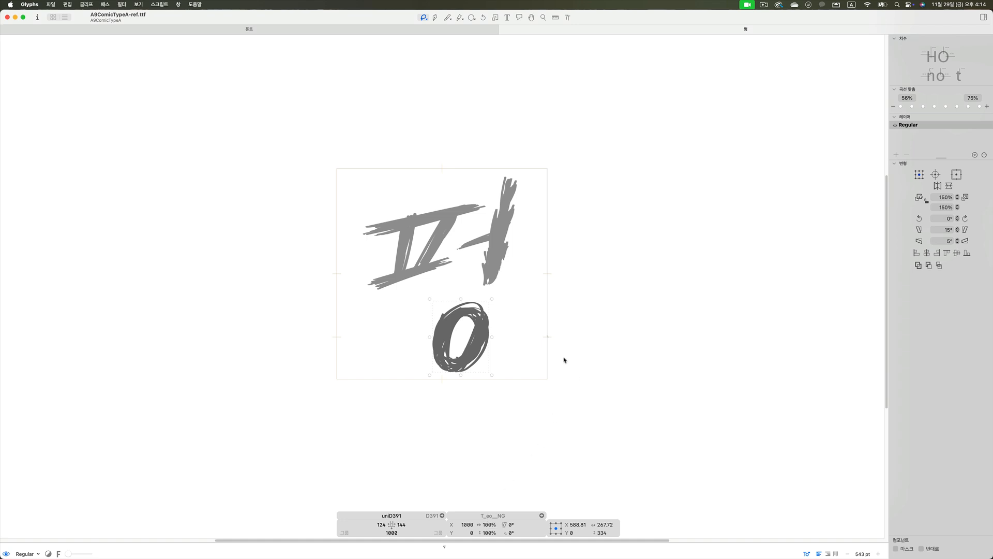
click(488, 240)
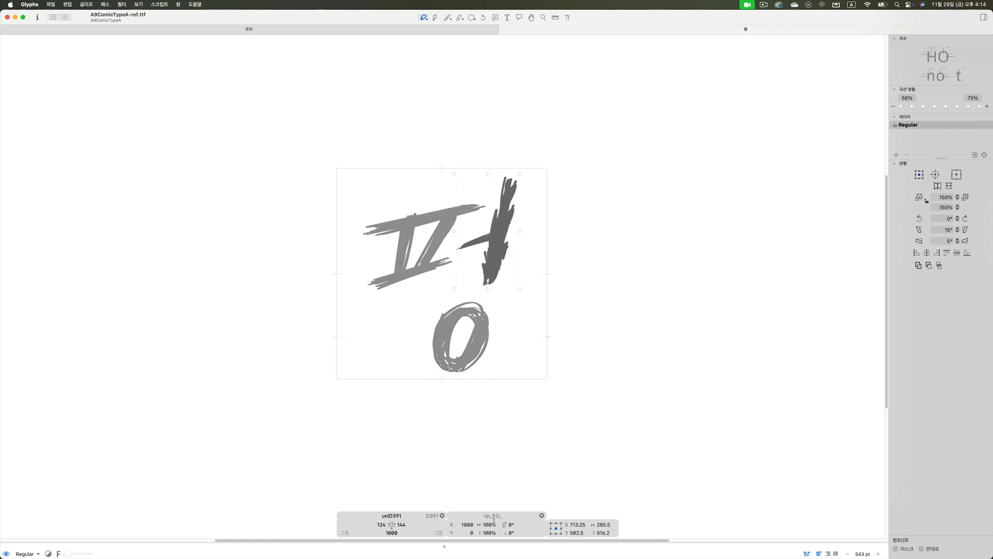
click(422, 267)
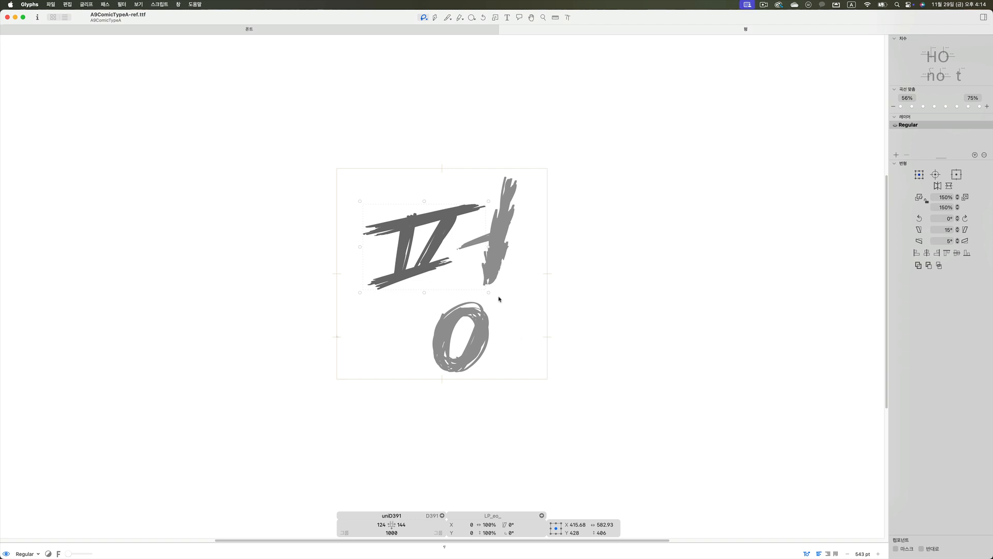
click(535, 249)
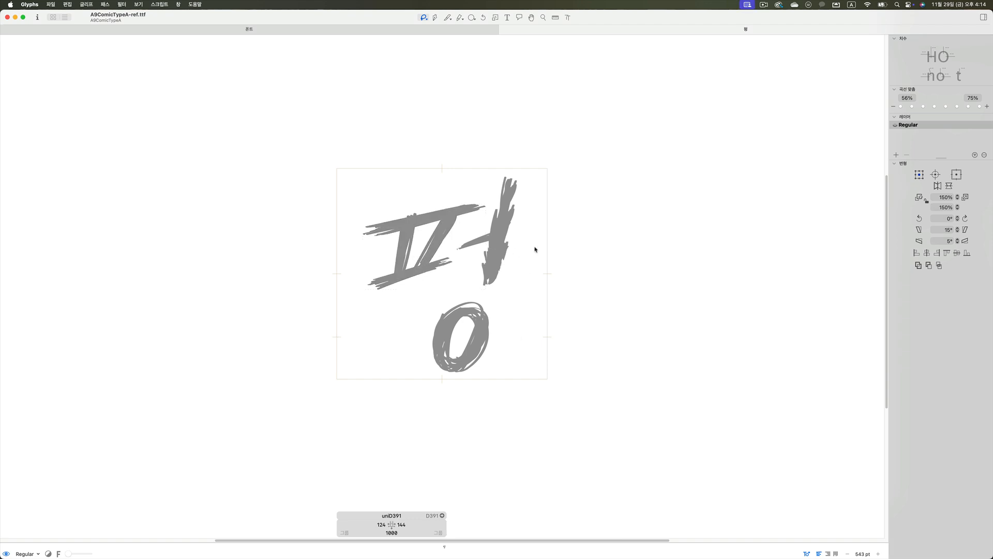
- Open the Vp_EO_ component glyph from uniD391 and lengthen its stem downward by about 140 units using the bottom nodes
drag(330, 164, 573, 455)
double_click(505, 228)
drag(256, 267, 300, 311)
mouse_move(246, 288)
mouse_down()
mouse_move(310, 301)
mouse_move(316, 273)
mouse_move(265, 260)
mouse_move(273, 314)
mouse_up()
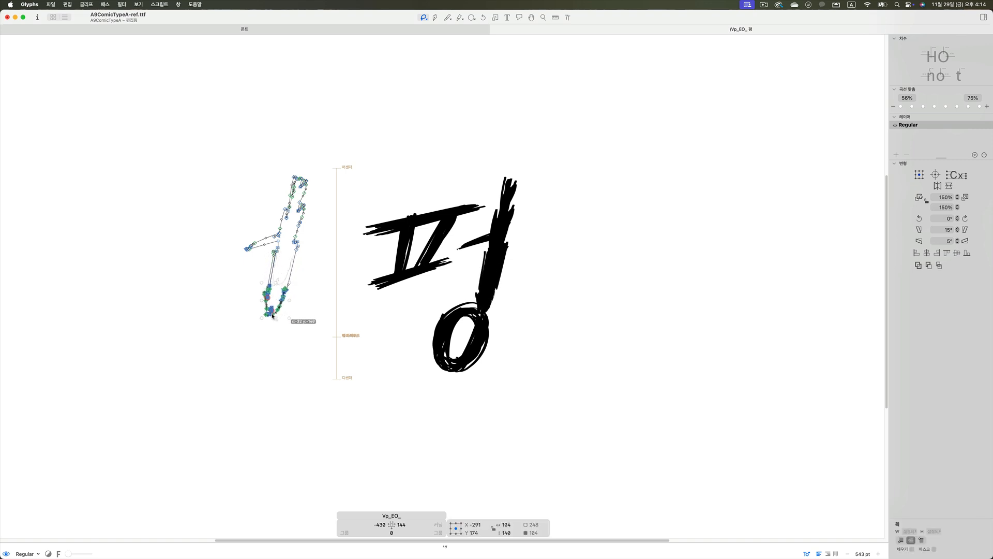
click(591, 271)
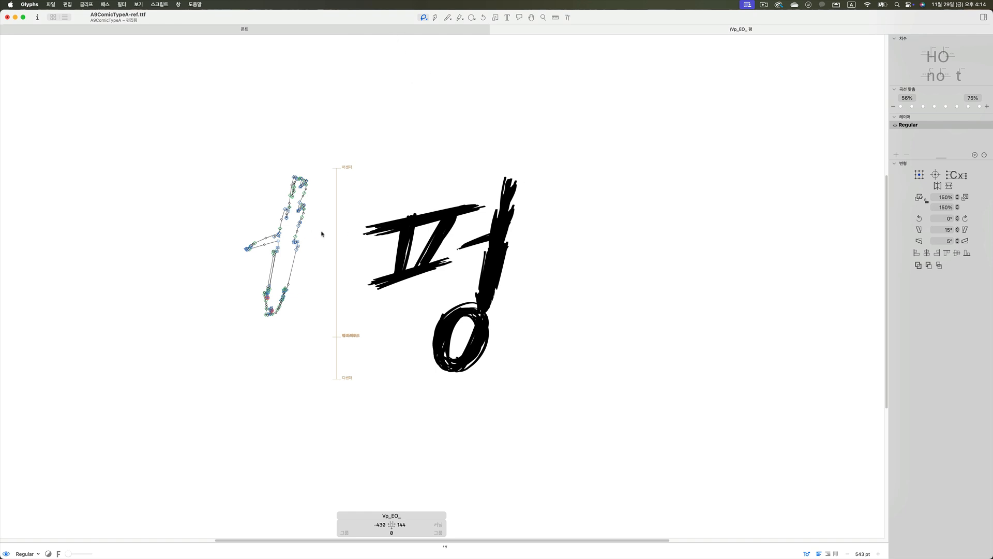
- Close the edit view, find the uniD391 syllable in the font overview and reopen it
click(492, 29)
right_click(478, 107)
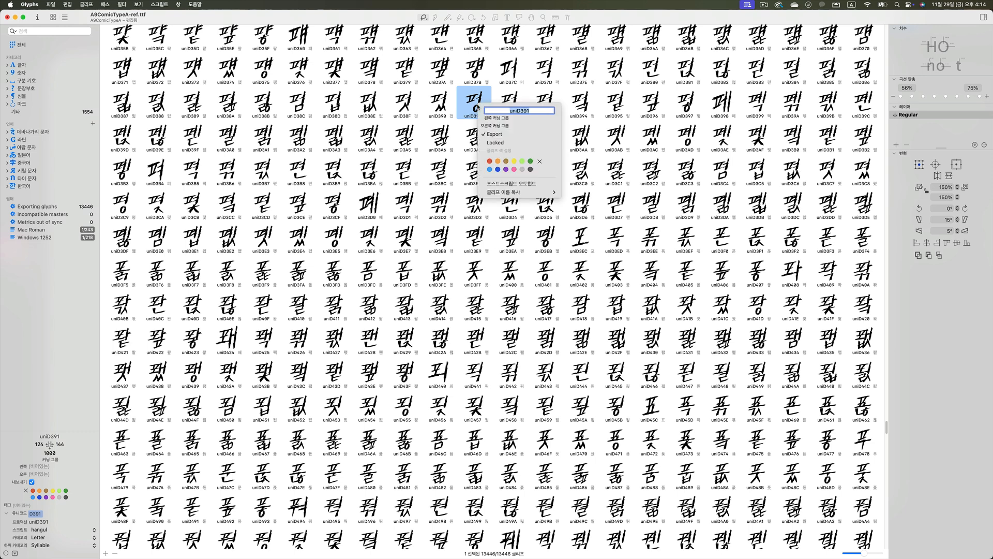
click(468, 102)
double_click(472, 105)
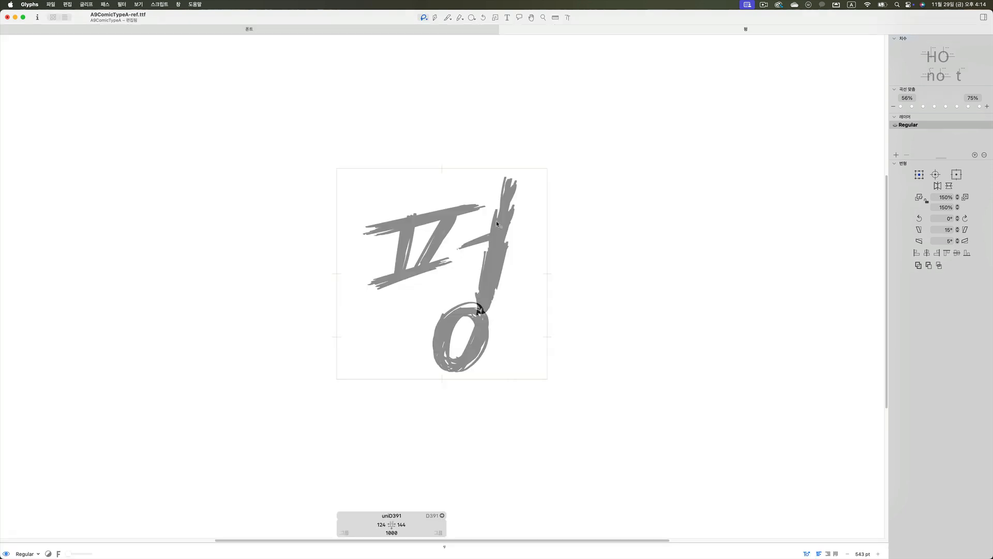
- Show all glyphs that contain the Vp_EO_ vowel component and look over the syllables with the lengthened stem
click(499, 231)
right_click(501, 240)
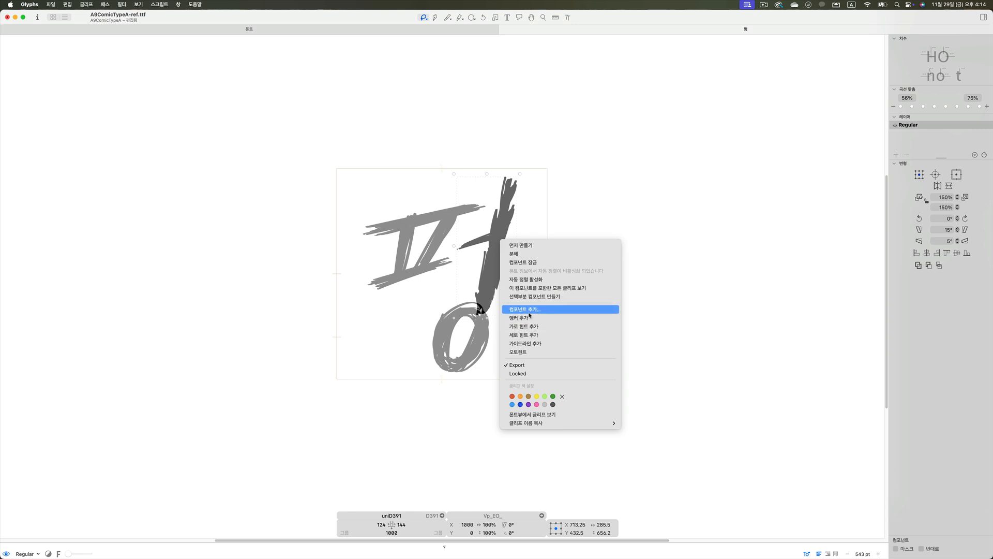
click(544, 288)
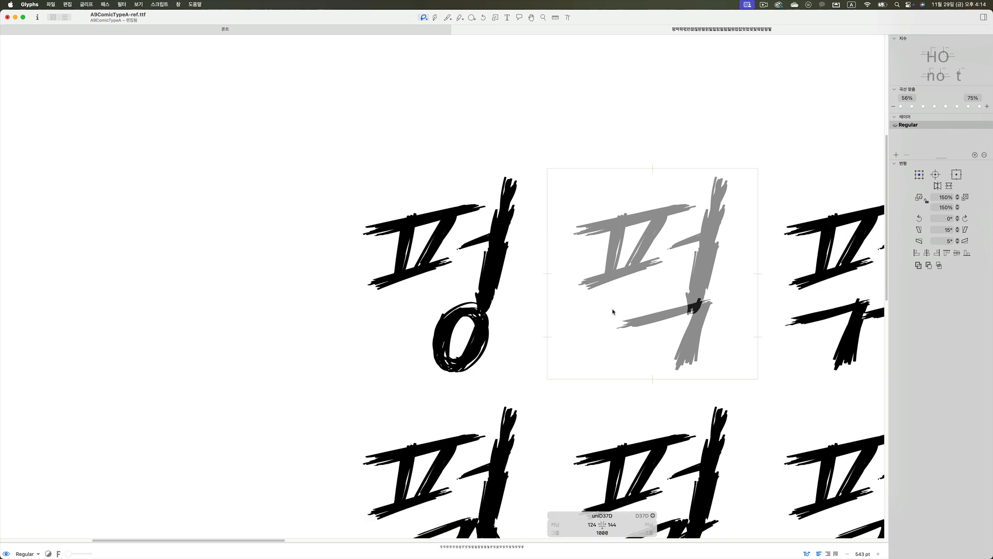
scroll(613, 312, right, 10)
scroll(614, 311, down, 3)
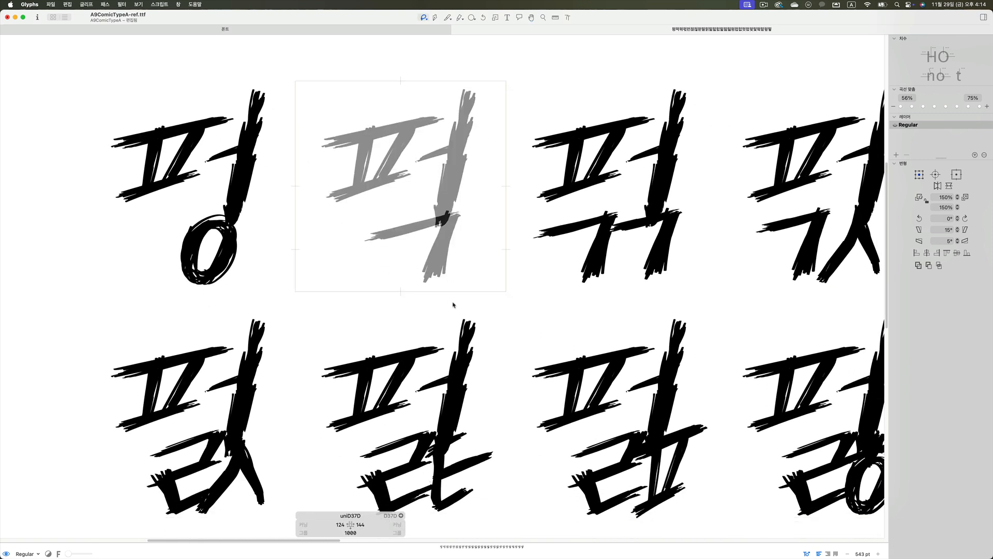
- Examine the complete set of syllables that share the edited Vp_EO_ vowel component
key(super+minus)
key(space)
drag(623, 345, 389, 257)
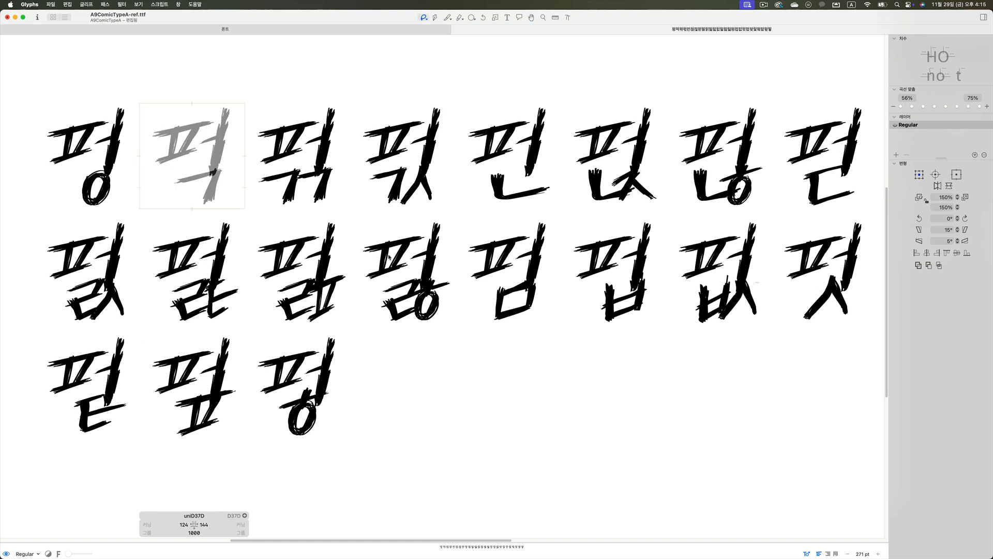
scroll(389, 258, down, 2)
scroll(521, 289, down, 2)
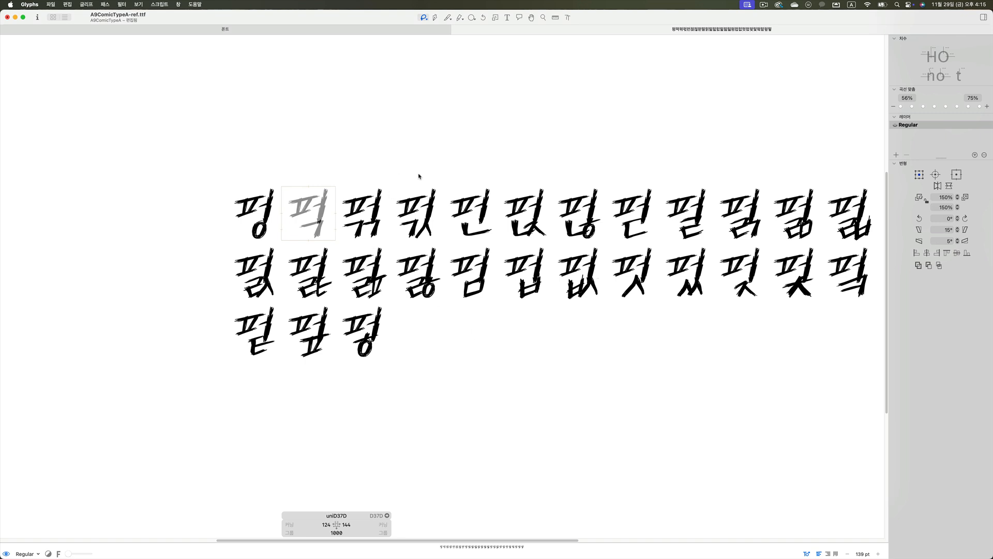
drag(435, 171, 327, 169)
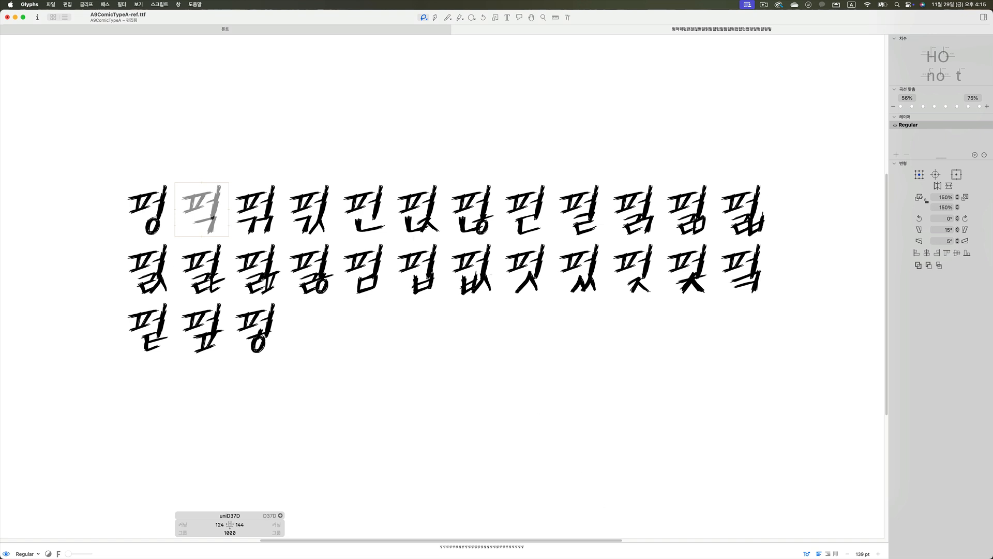
- Switch to Illustrator, look over the coloured syllable grid for comparison, and return to Glyphs
click(893, 545)
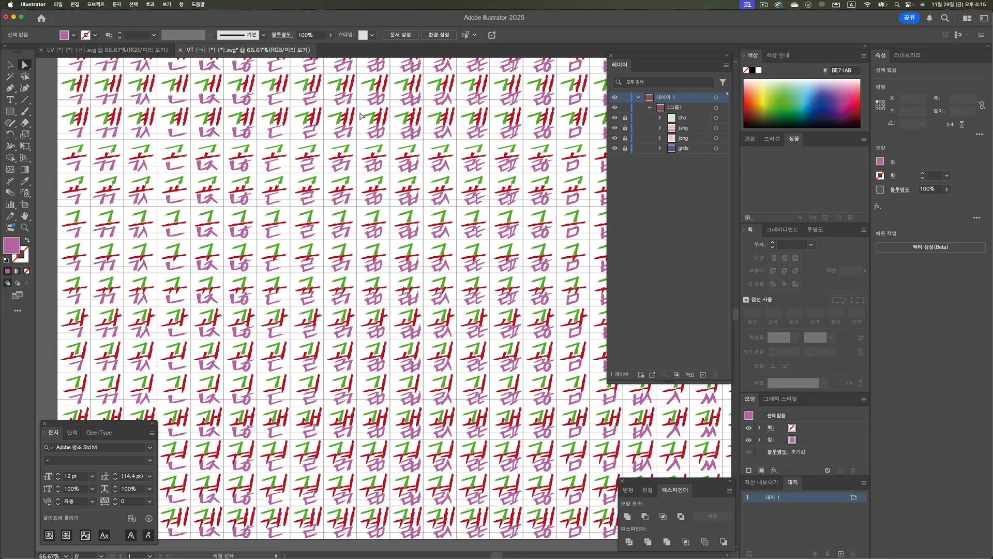
scroll(294, 198, up, 3)
scroll(294, 198, right, 4)
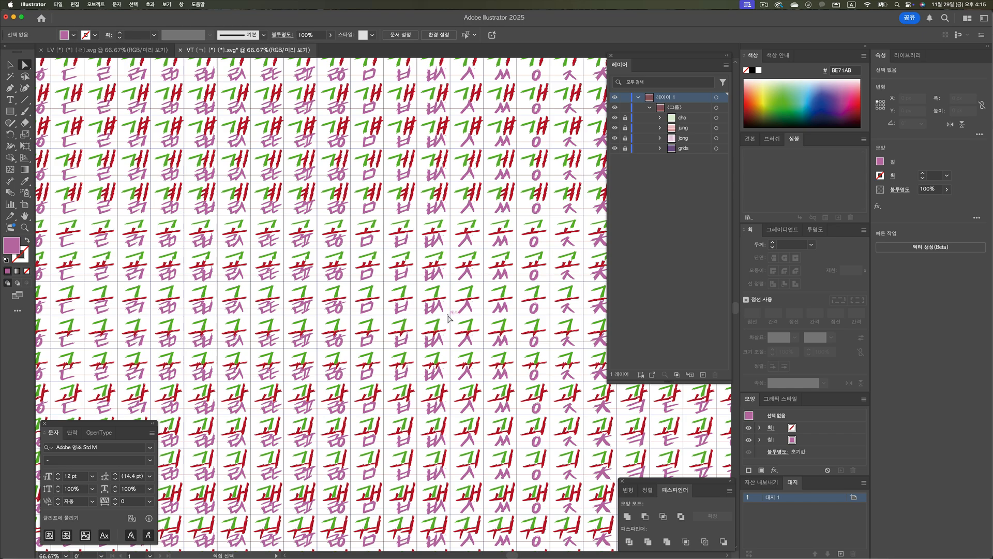
mouse_move(720, 549)
click(907, 543)
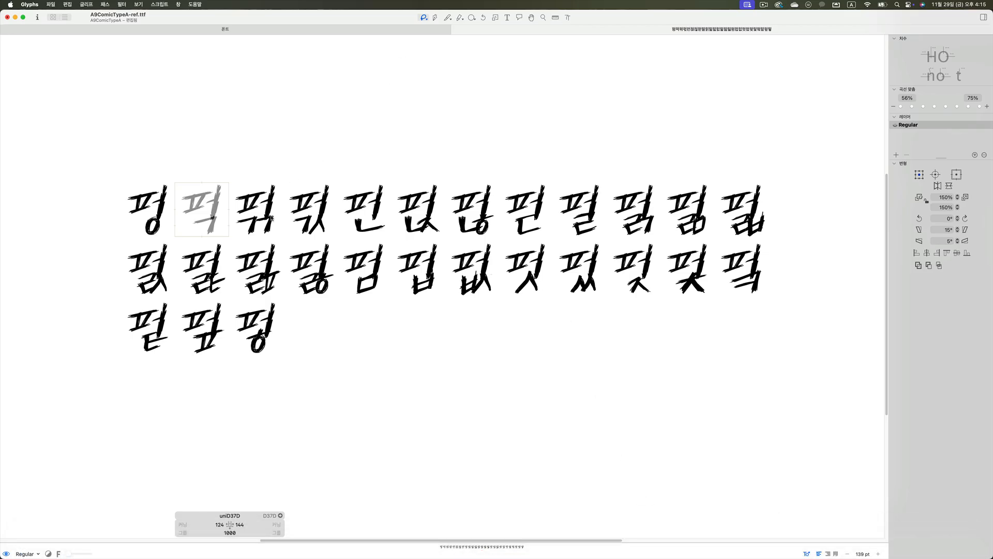
- Select the Vp_EO_ component in the uniD37E syllable to check it, and close the edit view
click(272, 216)
click(264, 214)
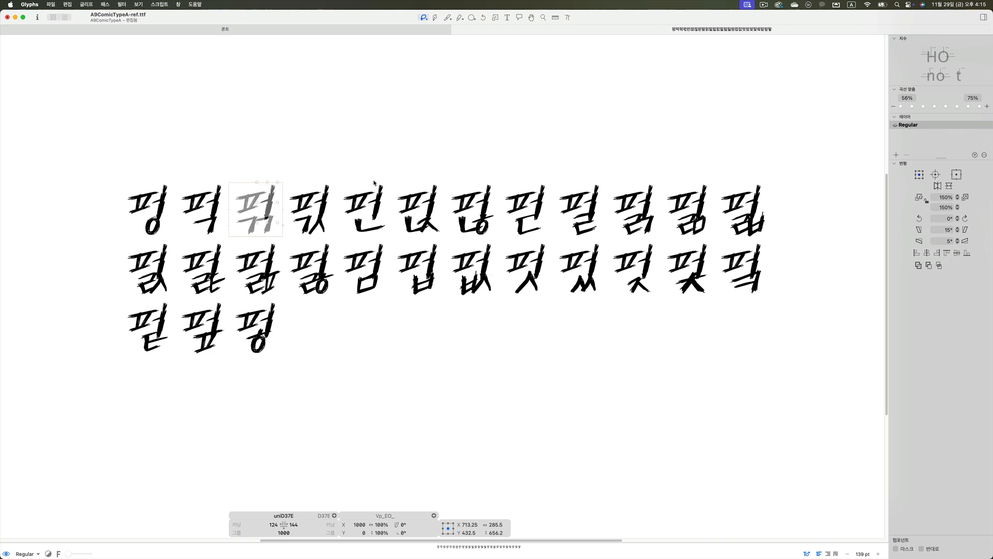
click(456, 30)
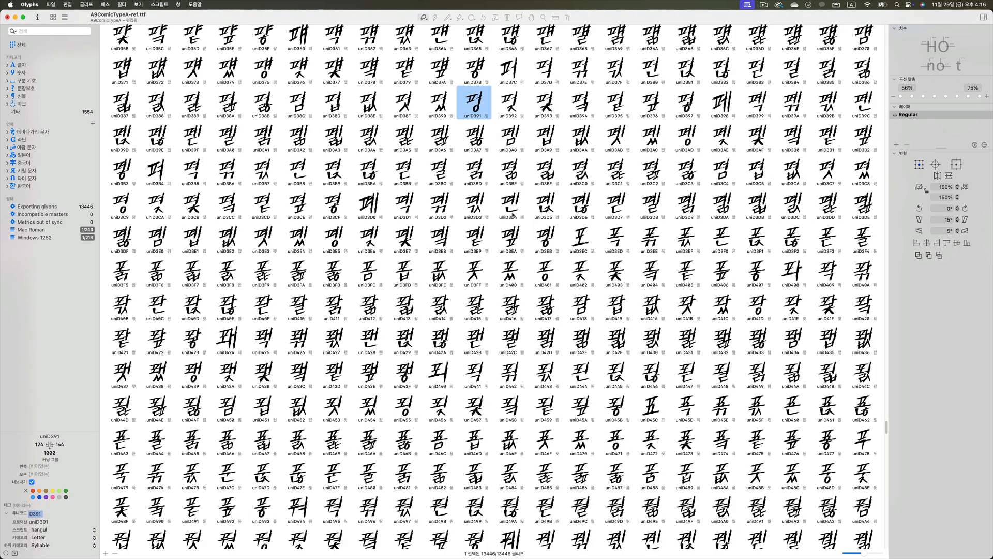
click(511, 133)
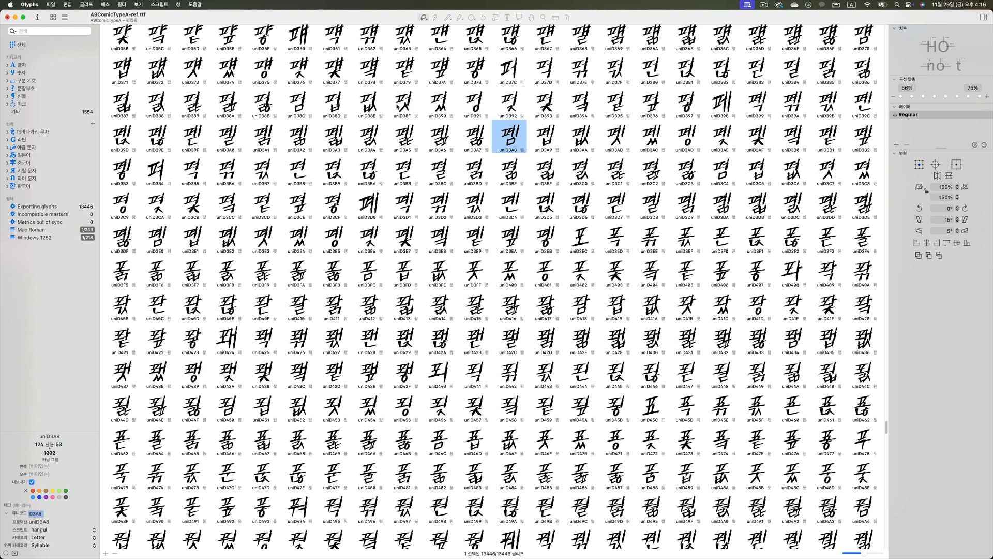
drag(389, 104, 615, 86)
click(528, 125)
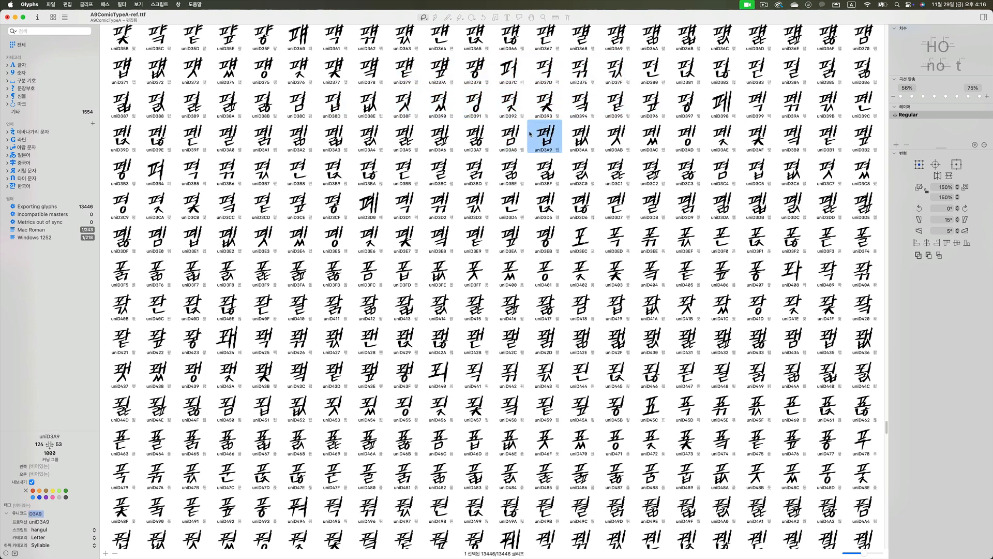
drag(565, 52, 737, 264)
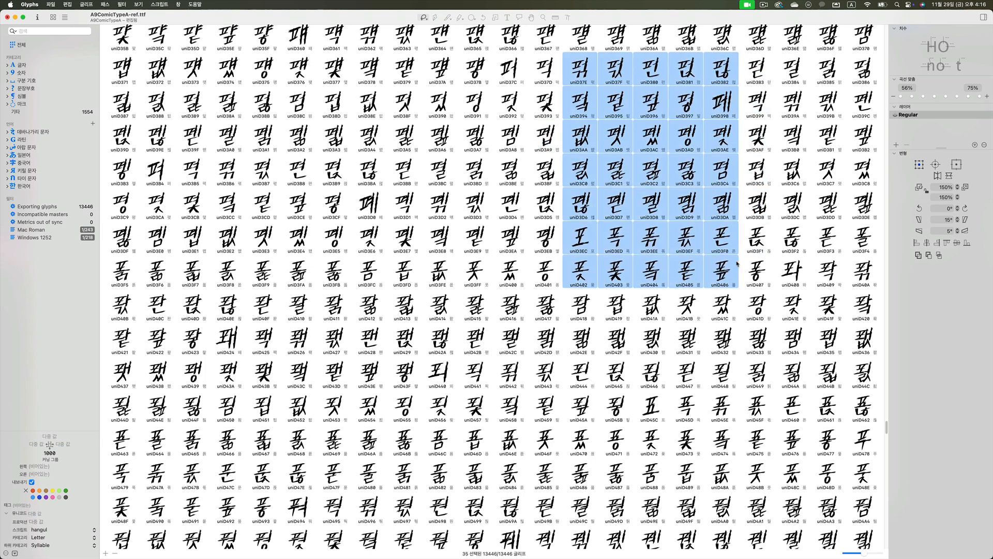
- Open the uniD41B syllable from the font overview and show all glyphs that contain its Vp_OA_ component
click(690, 307)
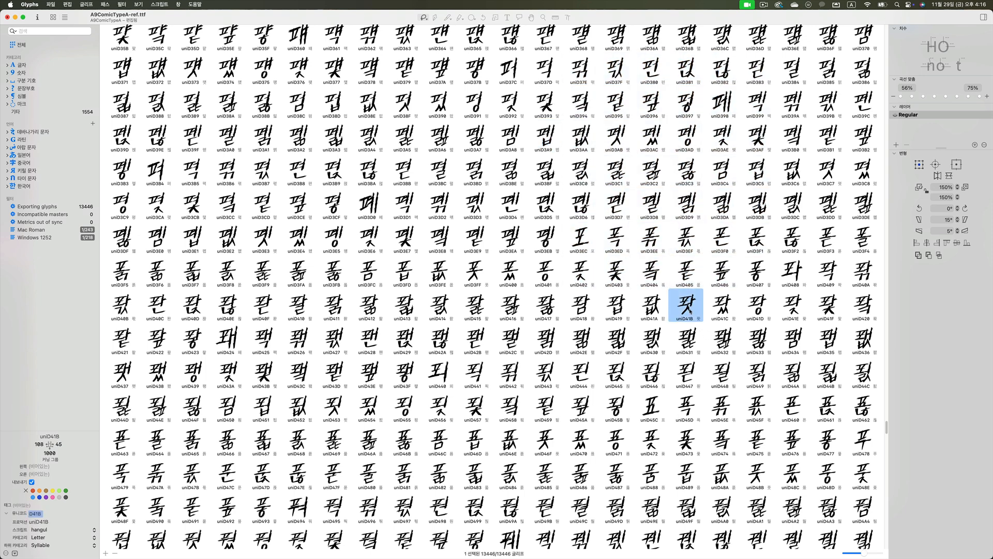
double_click(690, 309)
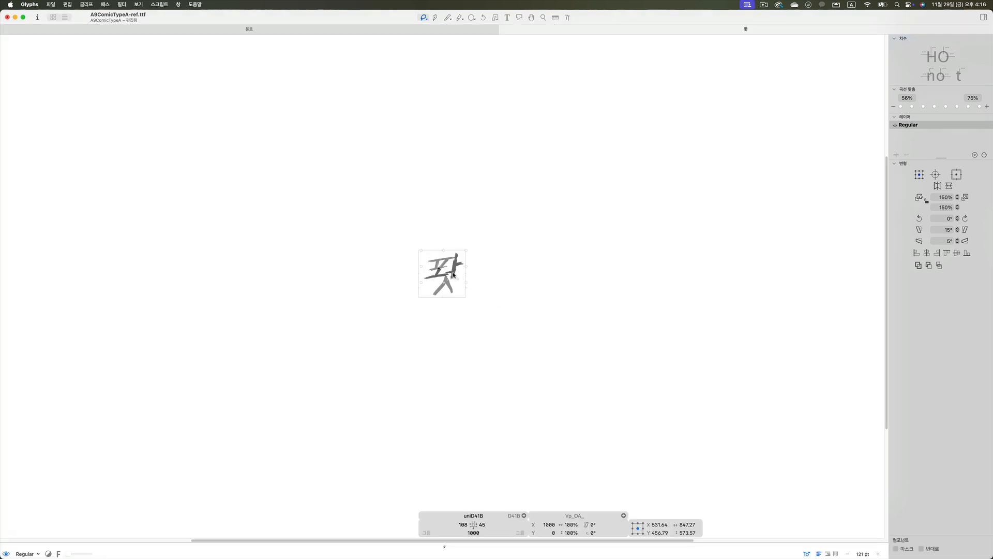
right_click(453, 275)
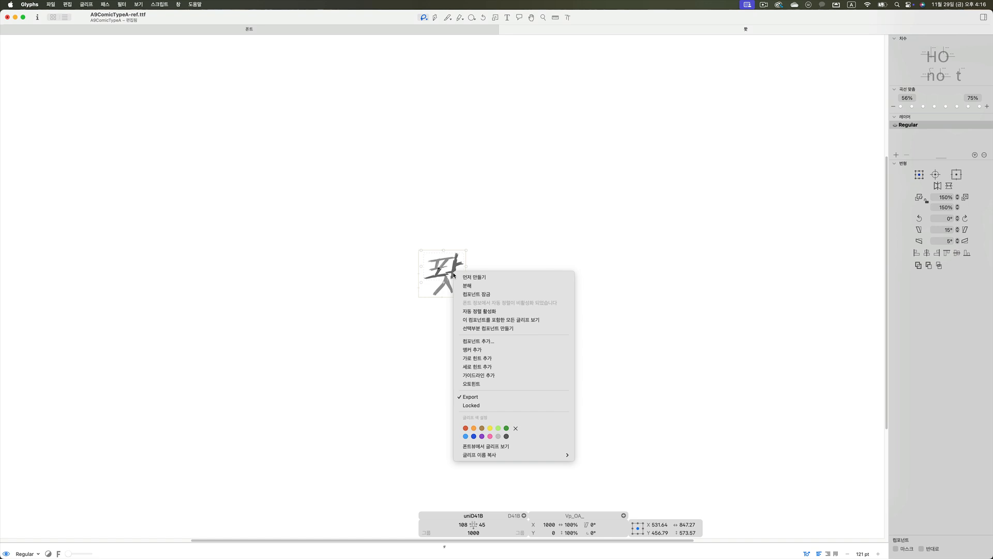
click(493, 320)
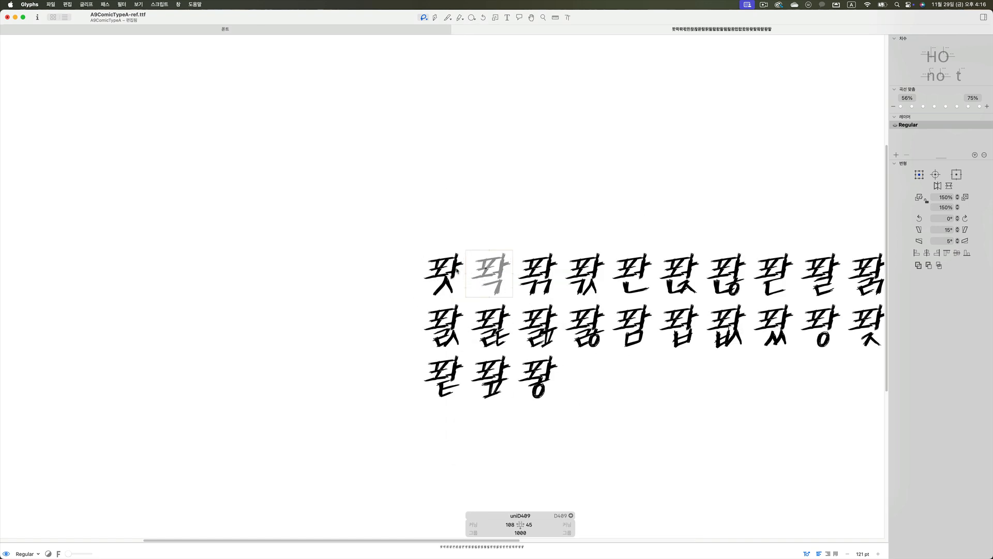
- Open the Vp_OA_ component from uniD41B, lengthen its vertical stem downward using the bottom nodes, and close the edit view
click(457, 270)
double_click(456, 270)
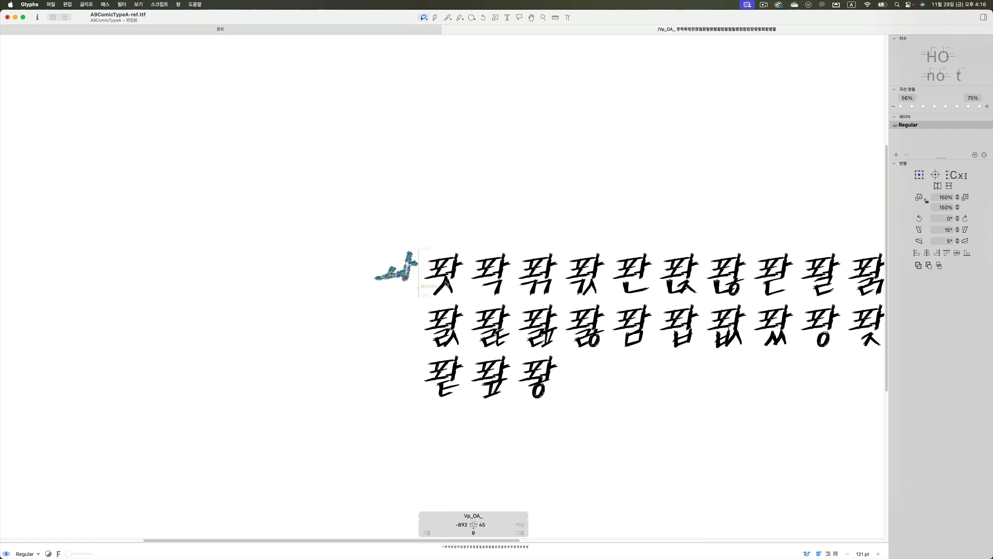
scroll(446, 282, up, 10)
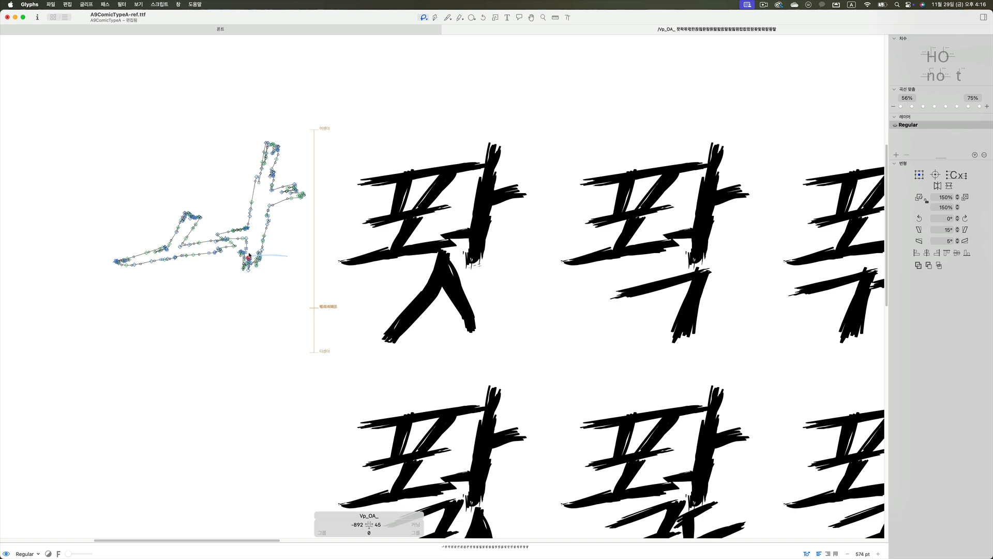
mouse_move(246, 252)
mouse_down()
mouse_move(245, 295)
mouse_move(257, 267)
mouse_move(256, 312)
mouse_move(250, 290)
mouse_up()
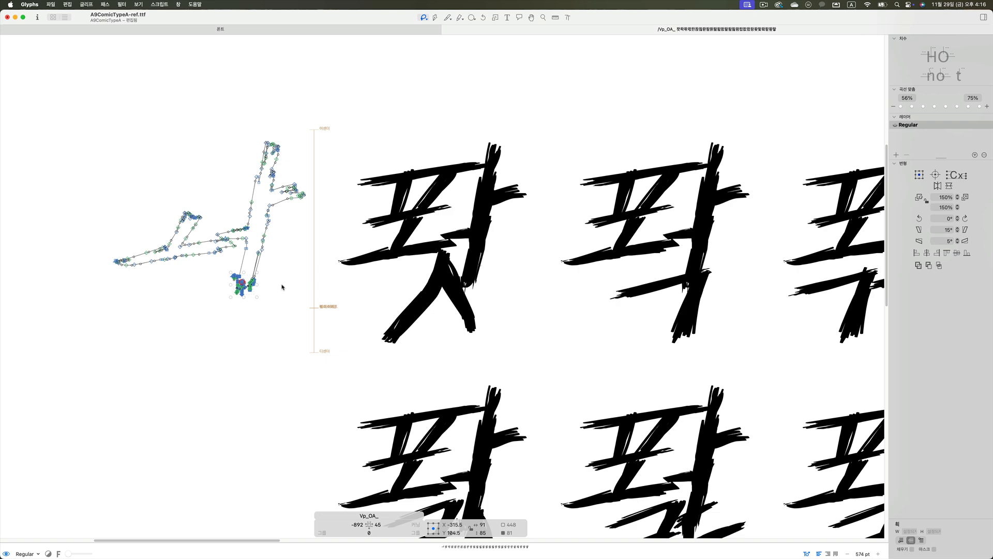
scroll(282, 287, down, 5)
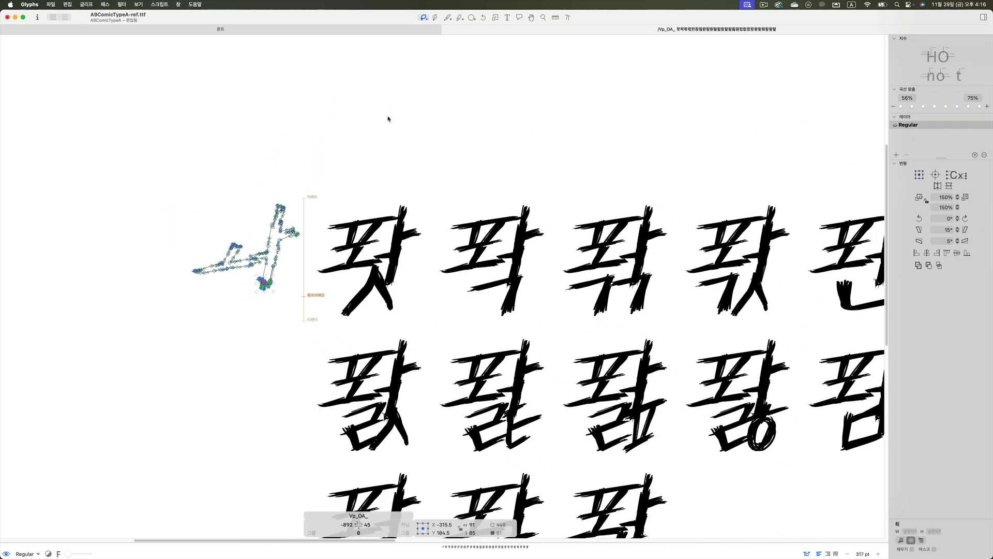
click(440, 29)
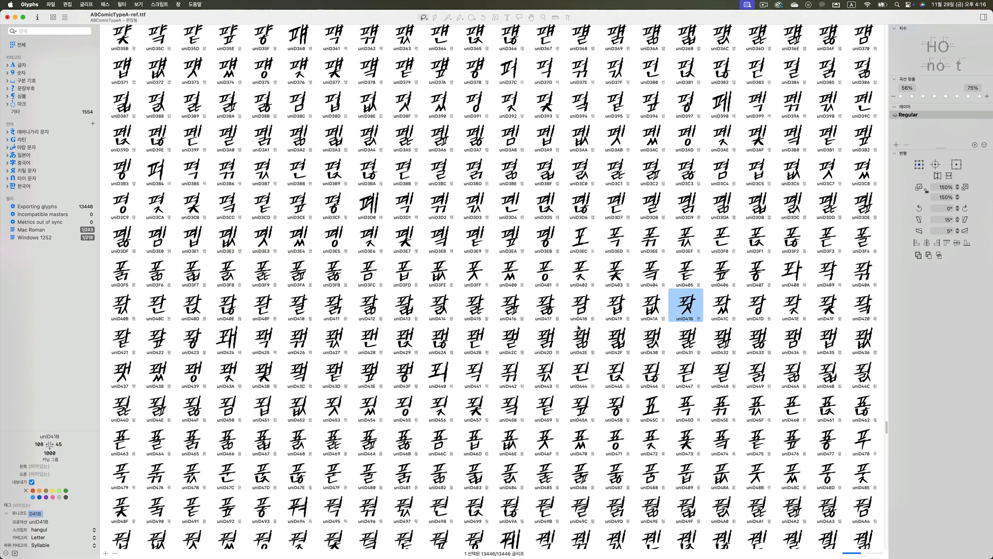
- Open the Vp_UEO_ component from the uniD4AF syllable, lengthen its vertical stem downward with the bottom nodes, and close the edit view
scroll(617, 398, down, 6)
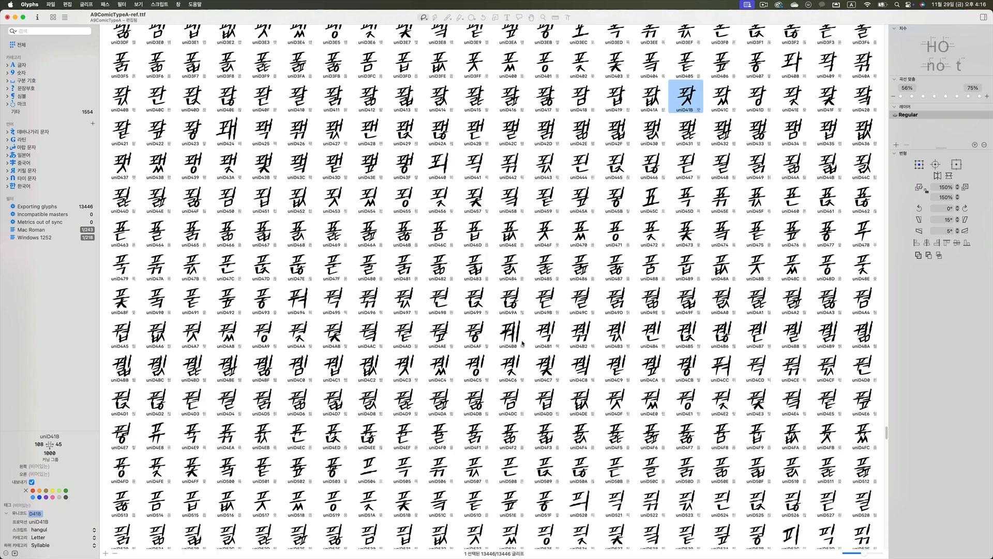
double_click(478, 336)
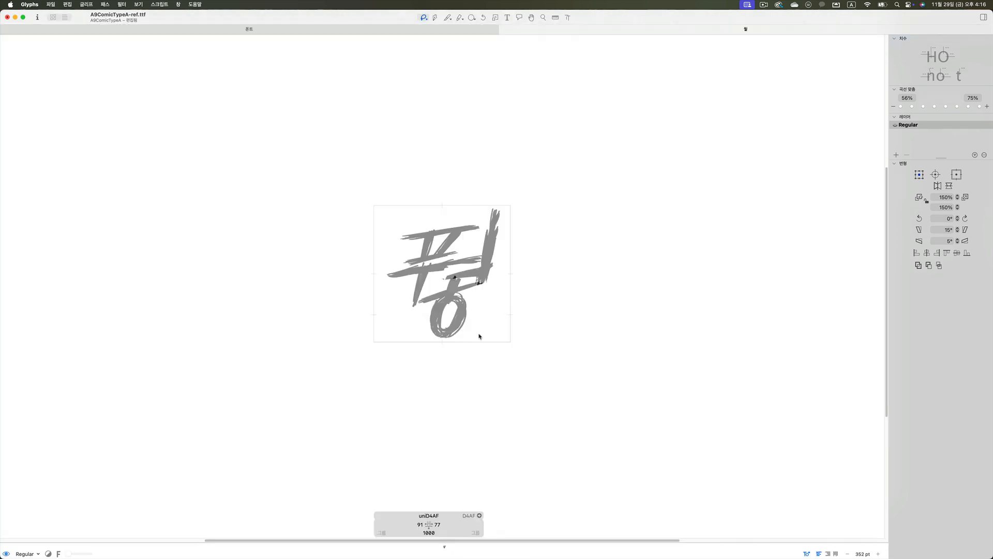
double_click(478, 283)
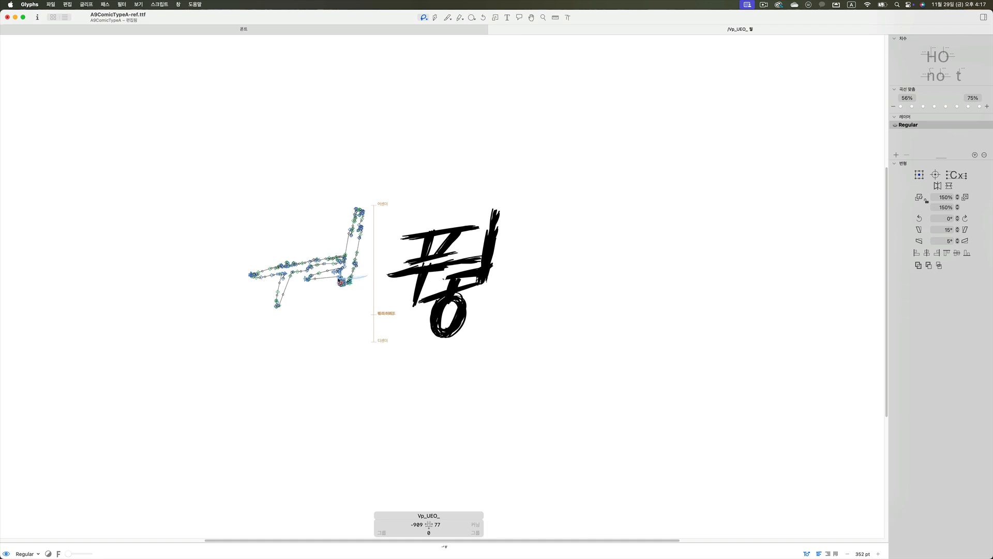
mouse_move(342, 279)
mouse_down()
mouse_move(380, 283)
mouse_move(339, 310)
mouse_up()
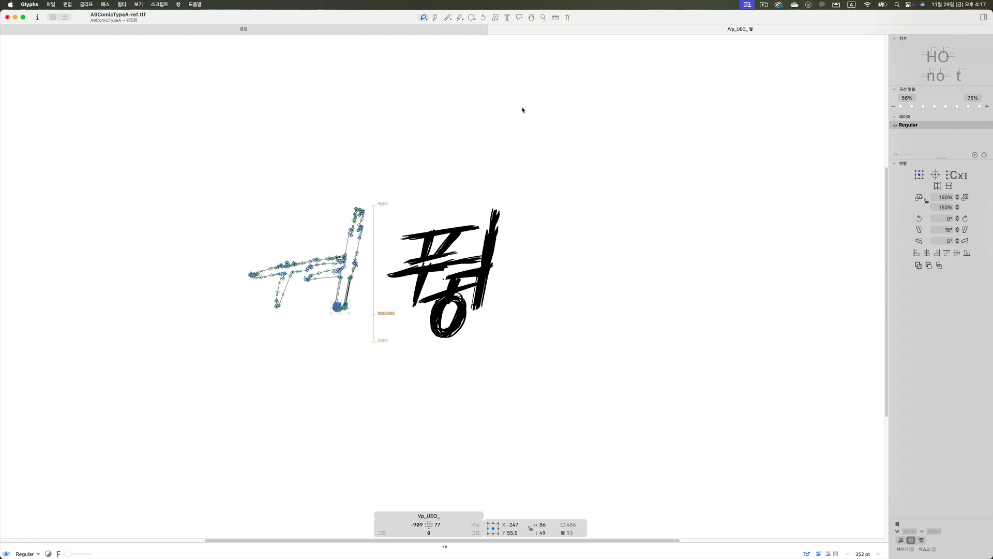
click(485, 28)
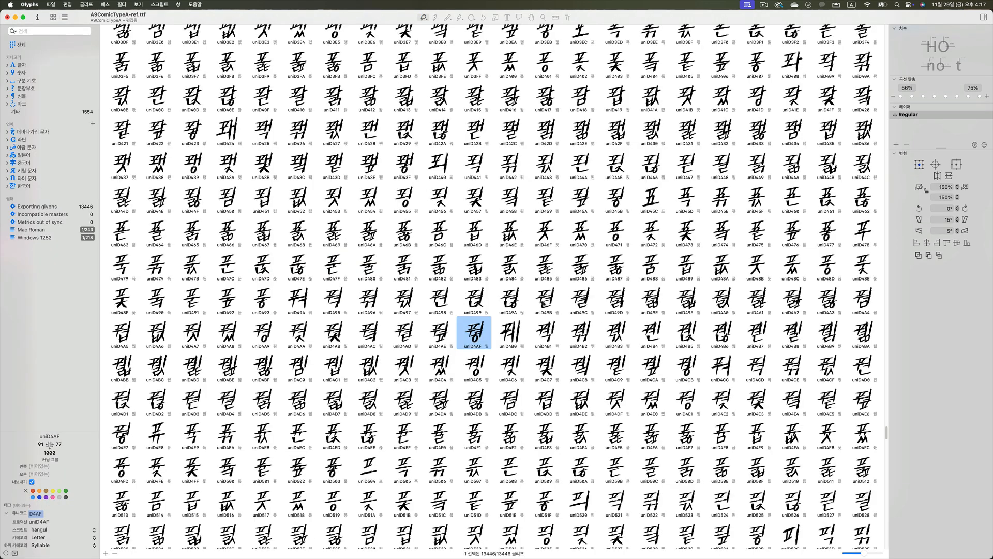
- Switch to Illustrator and look through the syllable grid to the rows of vertical-vowel syllables with final consonants
click(884, 546)
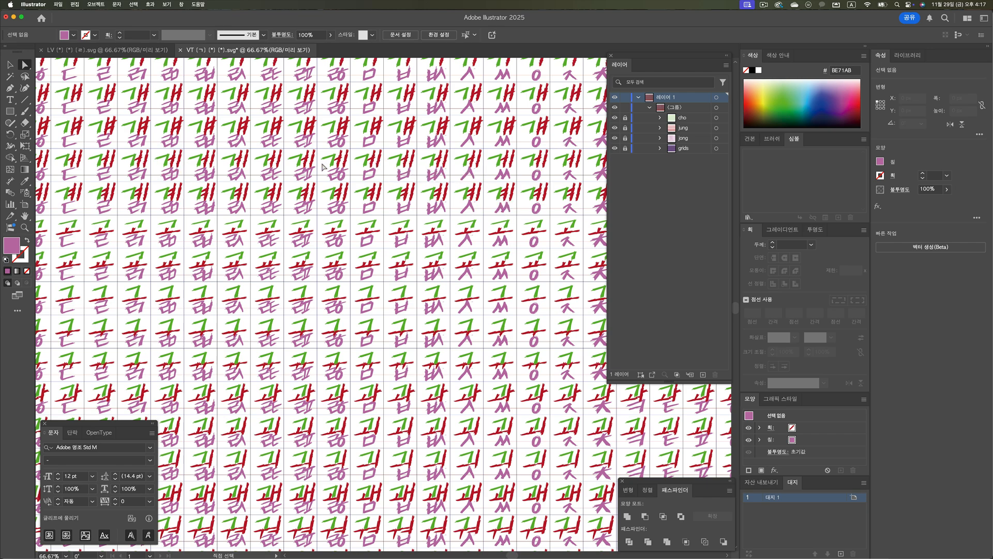
scroll(322, 166, up, 5)
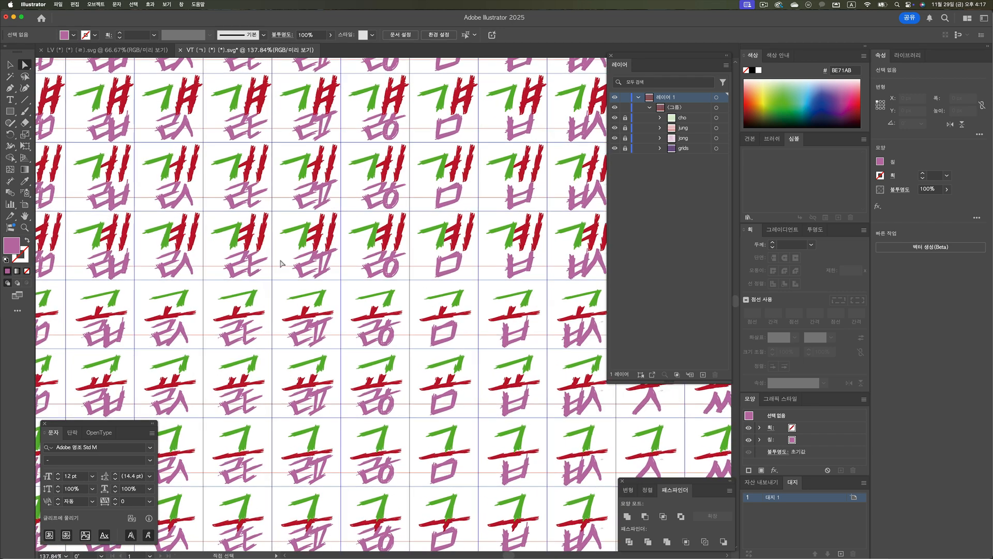
drag(460, 223, 179, 262)
drag(396, 258, 194, 273)
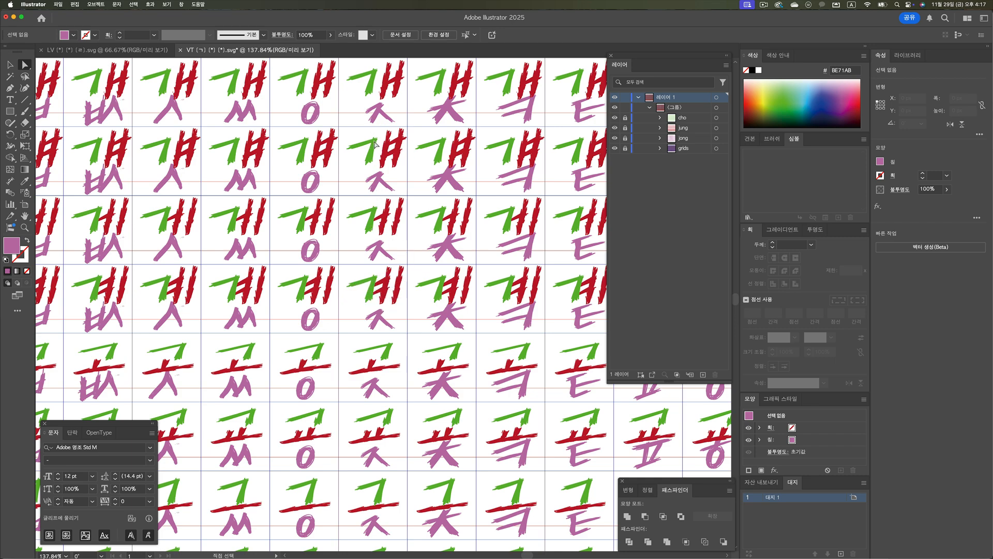
scroll(374, 144, up, 10)
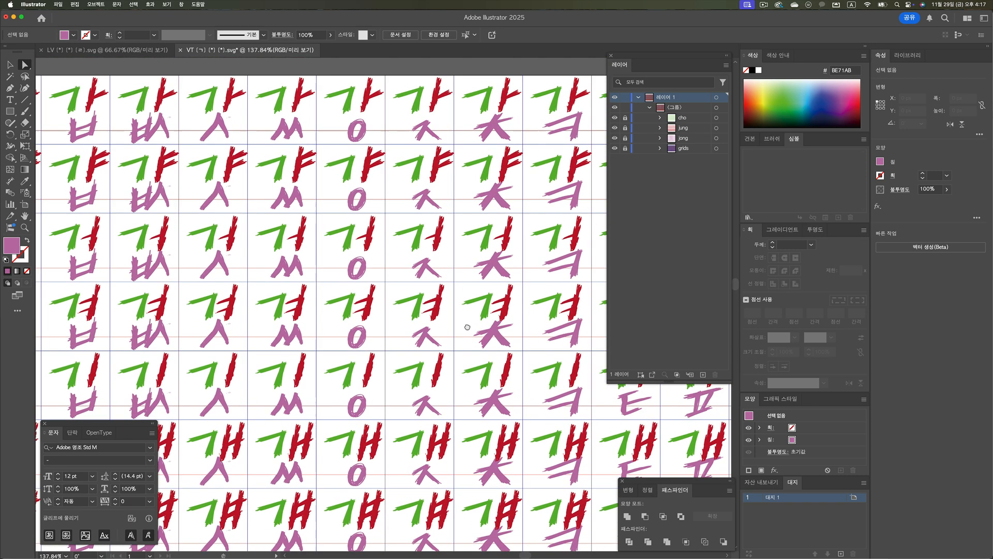
drag(467, 327, 468, 331)
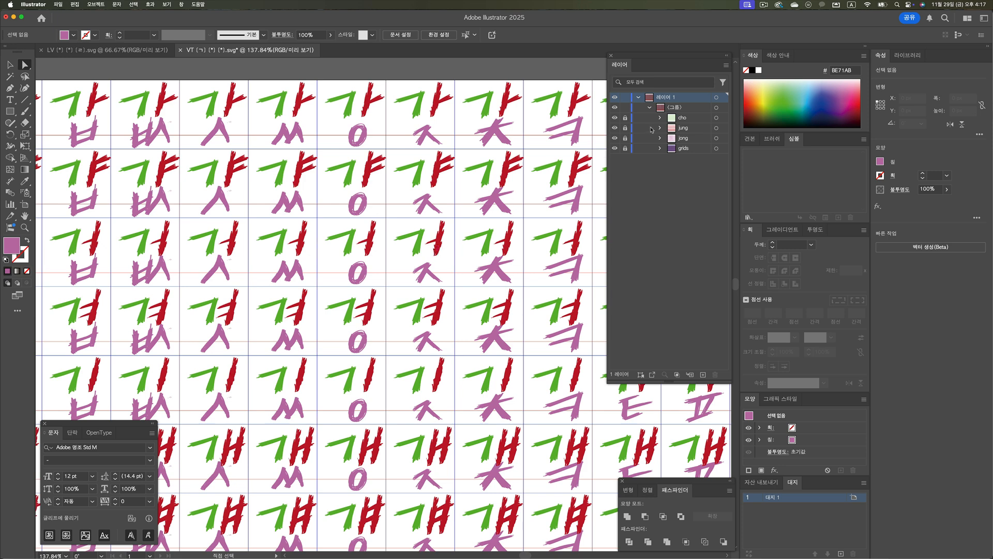
- Unlock the jung layer and lengthen the red ㅓ stem of the 겆 syllable downward until the vowel is about 60 px tall
click(626, 127)
click(435, 255)
mouse_move(448, 251)
mouse_down()
mouse_move(428, 263)
mouse_move(544, 360)
mouse_up()
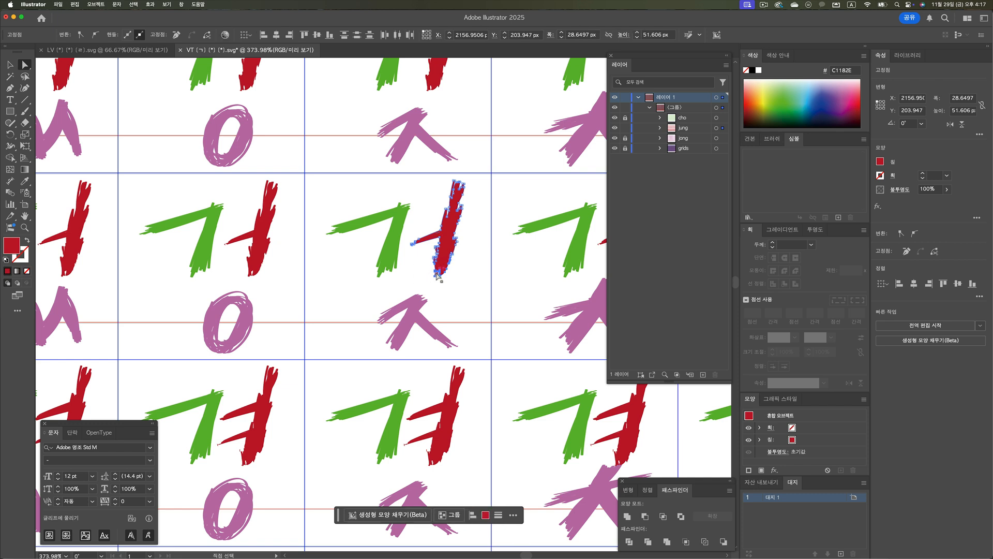
drag(438, 281, 431, 297)
click(469, 286)
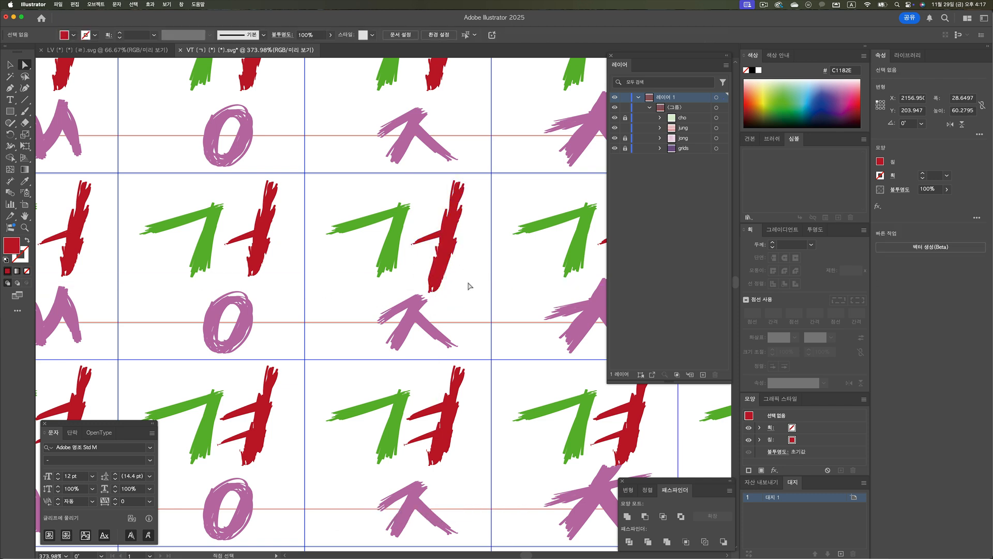
- Compare the edited vowel in 겆 with the same vowel in the neighbouring syllables of its row
drag(475, 286, 356, 263)
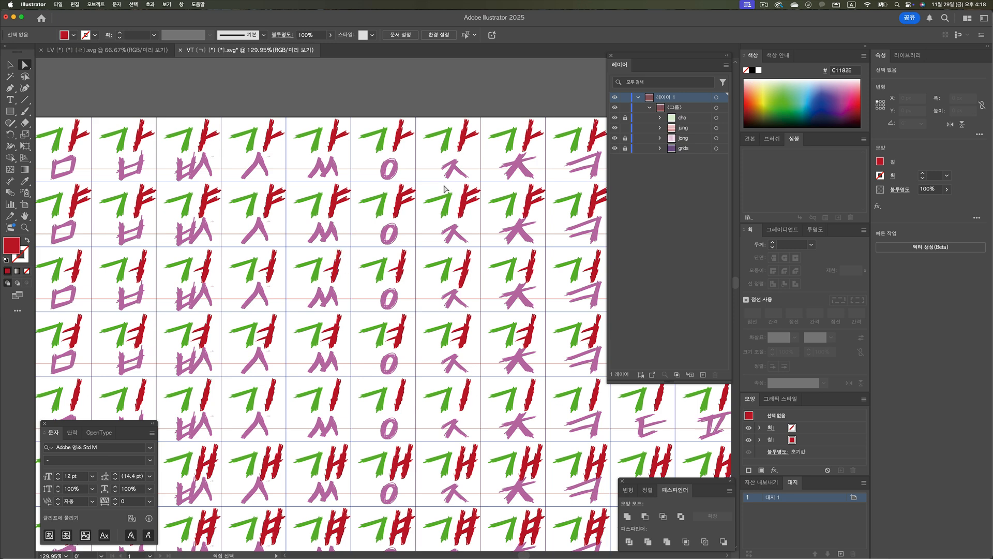
scroll(489, 222, down, 3)
scroll(489, 223, right, 1)
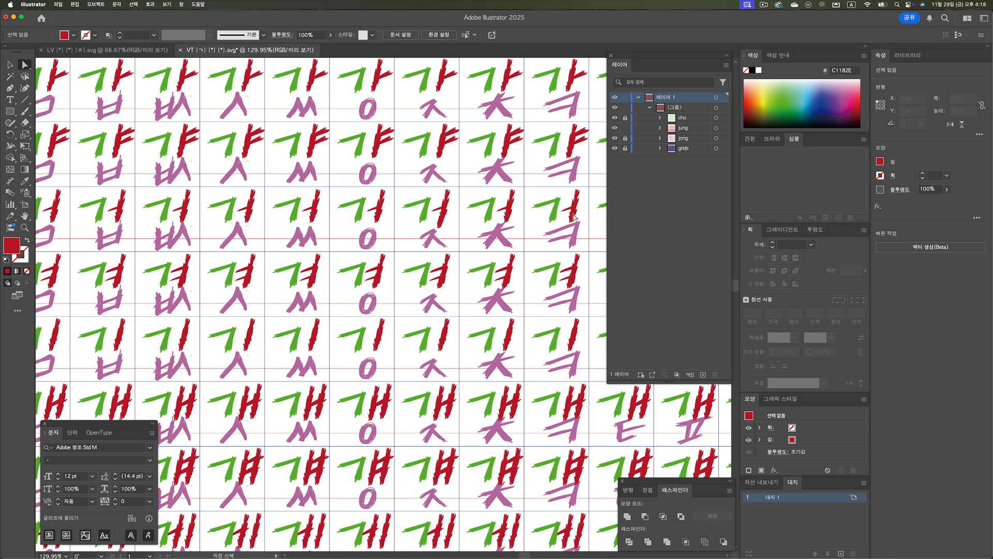
mouse_move(764, 547)
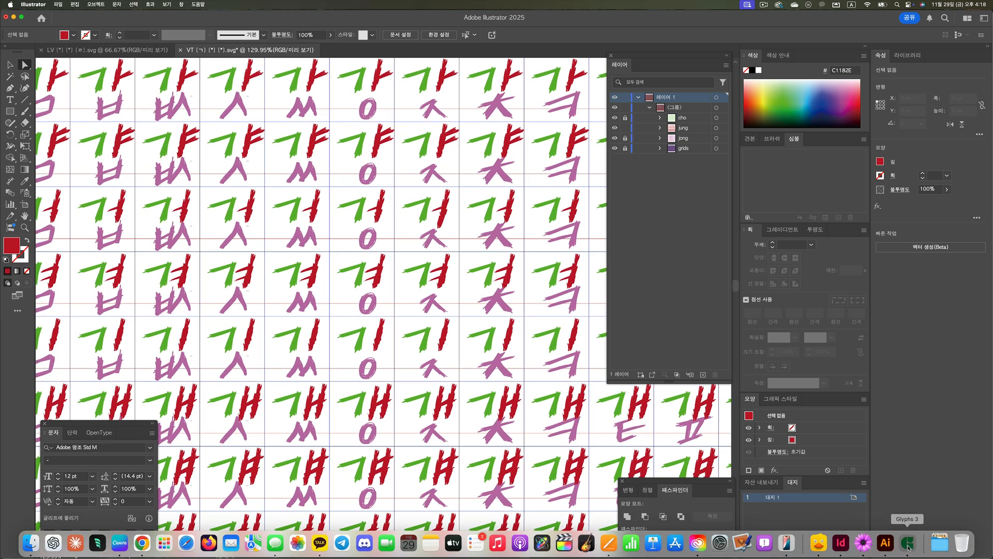
- Switch to Glyphs and look through the syllable grid around uniD4B0 for syllables with ㅍ and a final consonant
click(909, 544)
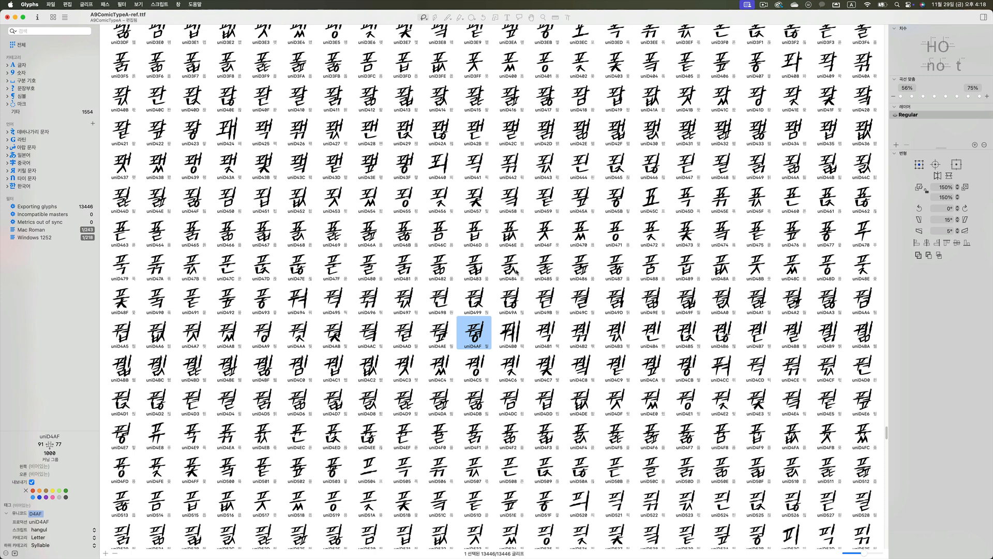
click(507, 328)
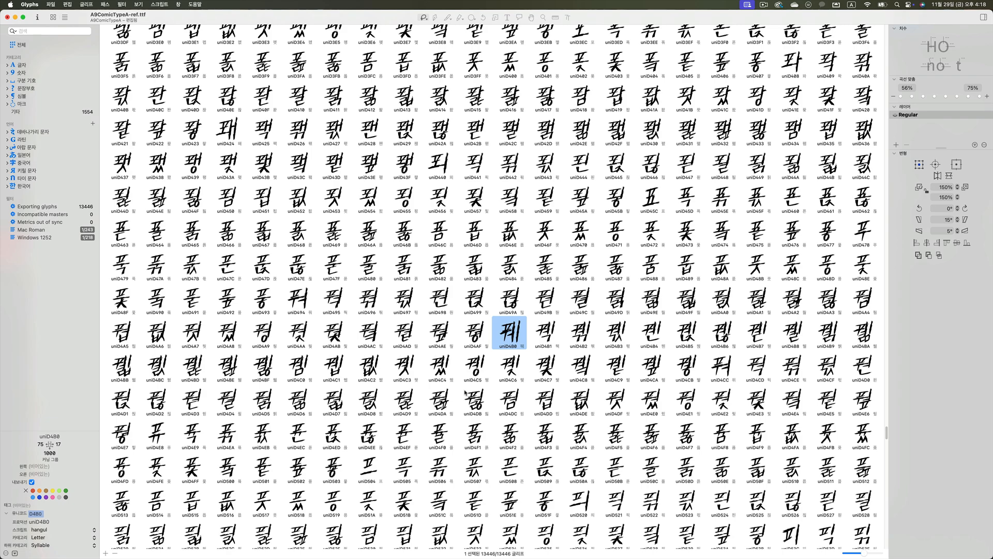
scroll(473, 389, down, 5)
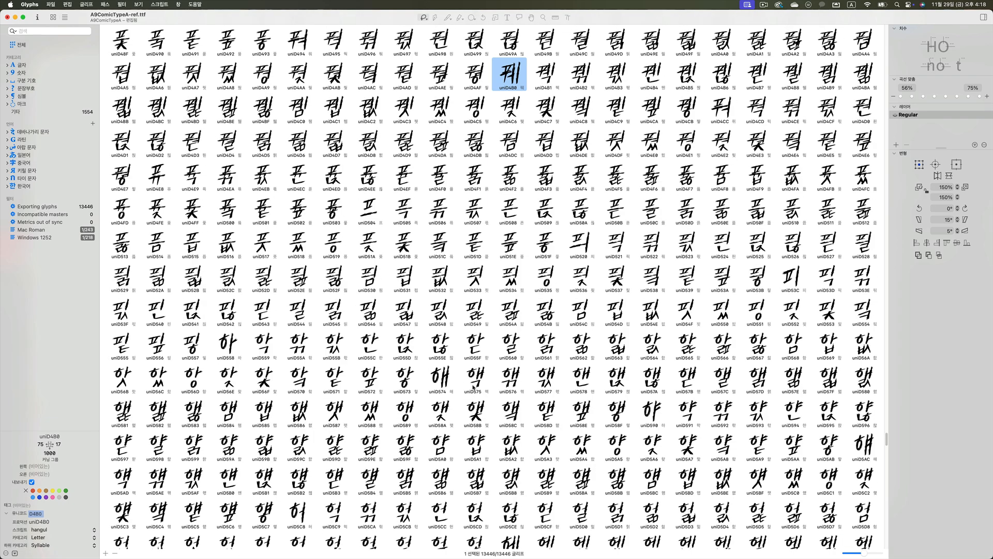
scroll(473, 387, up, 4)
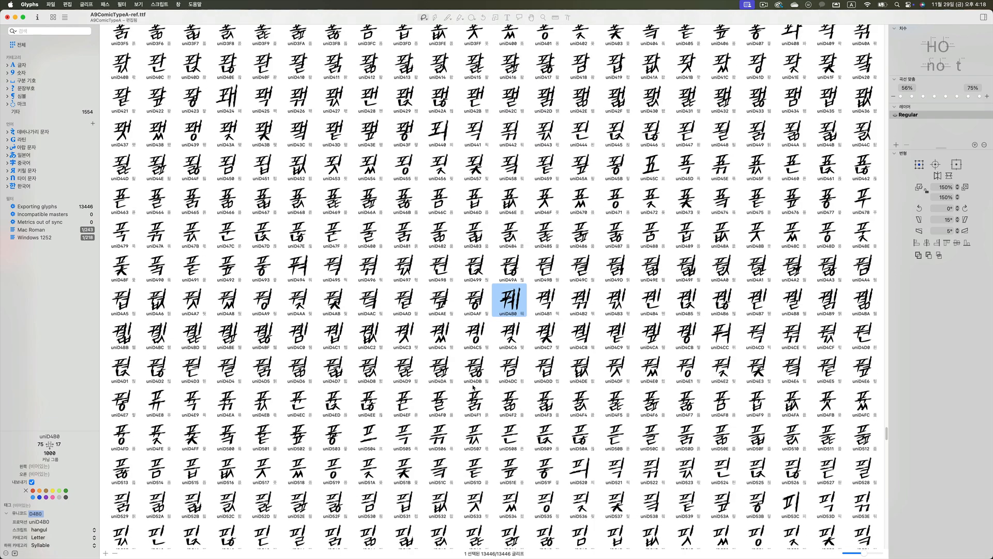
scroll(473, 387, up, 5)
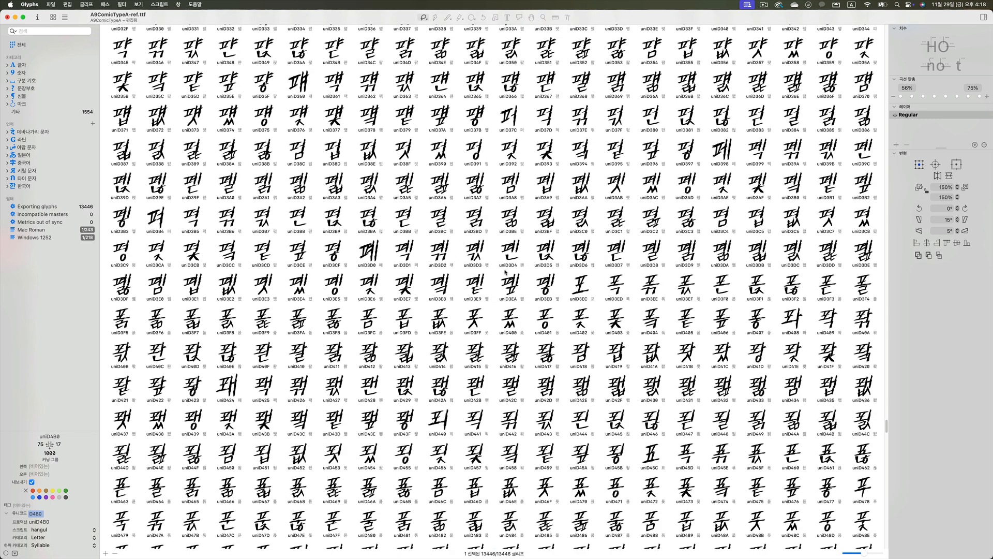
- Open the uniD38F syllable and go into its final-consonant component T_eo__S for outline editing
click(407, 153)
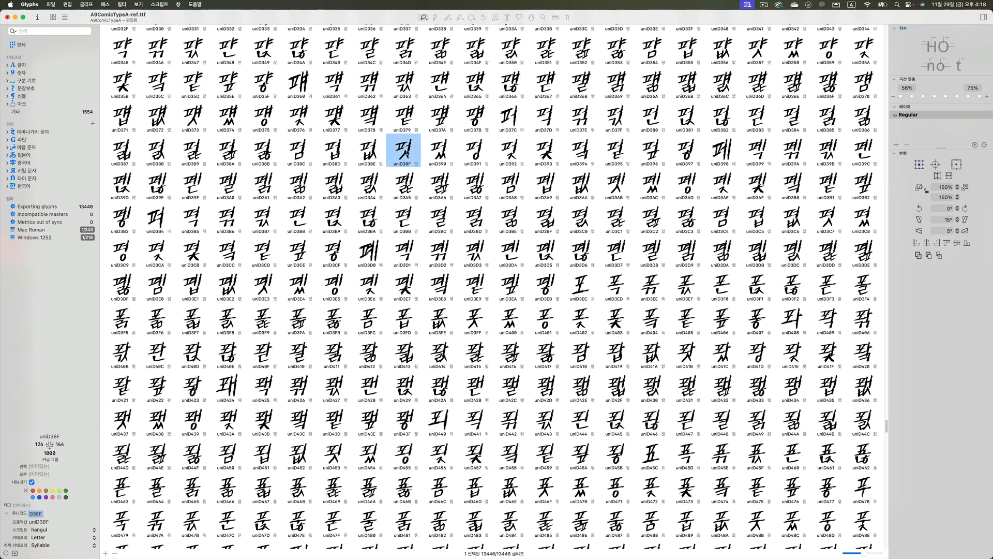
double_click(404, 153)
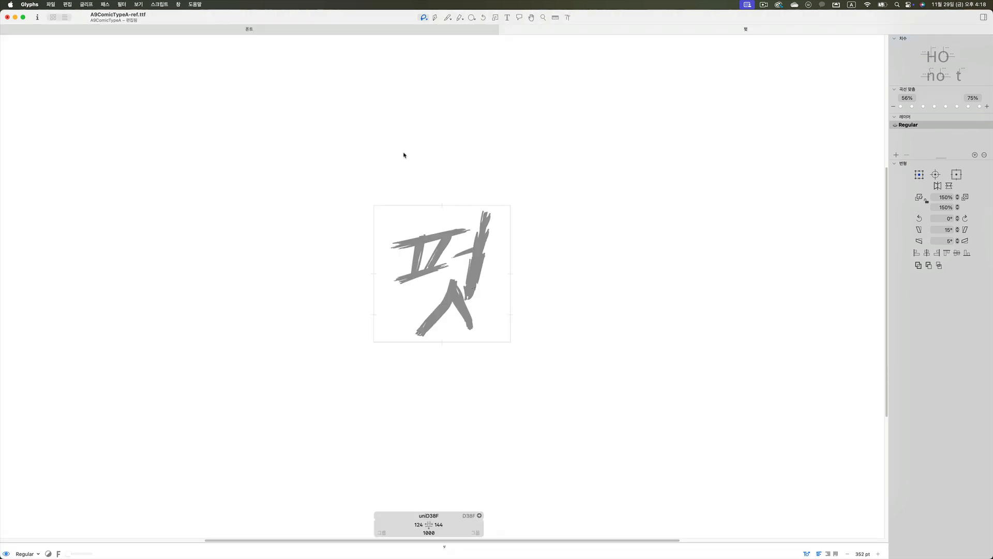
click(457, 295)
double_click(455, 296)
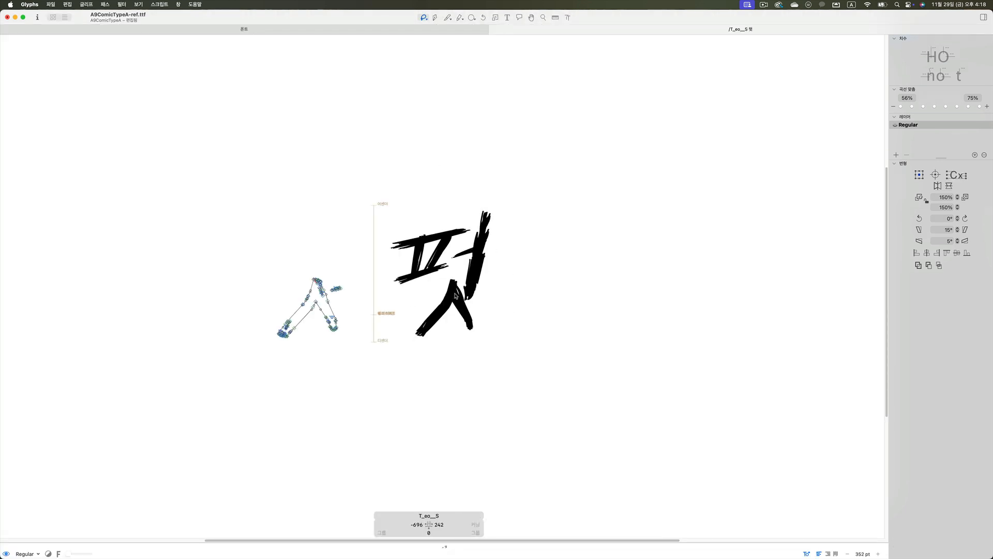
- Stretch the tip of the T_eo__S ㅅ outline upward by moving its top nodes, and close the edit view
click(339, 301)
mouse_move(306, 282)
mouse_down()
mouse_move(304, 262)
mouse_move(351, 263)
mouse_move(359, 286)
mouse_move(333, 278)
mouse_move(332, 294)
mouse_move(355, 282)
mouse_move(309, 288)
mouse_move(308, 266)
mouse_up()
click(352, 286)
key(Delete)
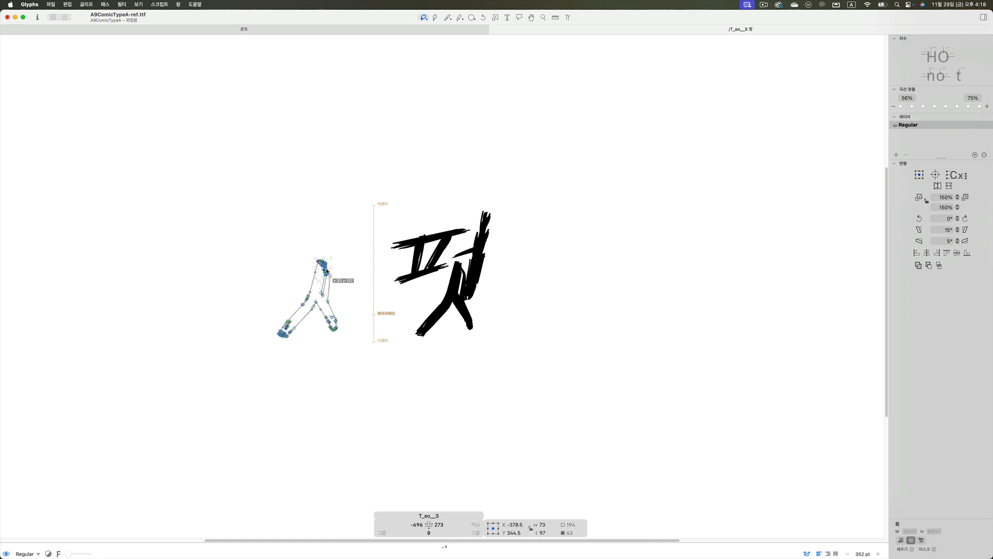
mouse_move(322, 288)
mouse_down()
mouse_move(324, 263)
mouse_move(335, 254)
mouse_move(332, 292)
mouse_move(324, 274)
mouse_move(332, 285)
mouse_move(339, 273)
mouse_move(321, 288)
mouse_move(334, 284)
mouse_move(334, 260)
mouse_move(328, 277)
mouse_up()
click(339, 284)
key(super+z)
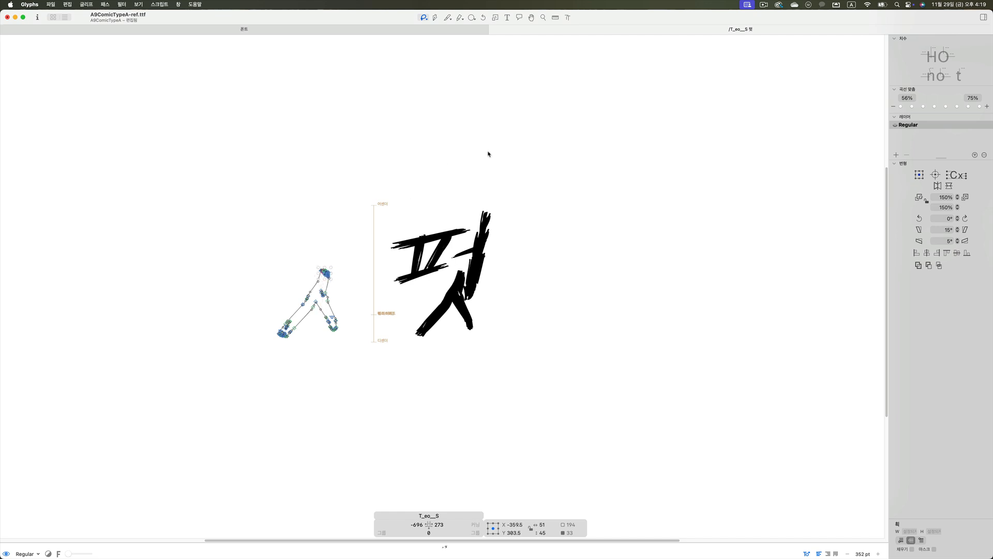
click(493, 30)
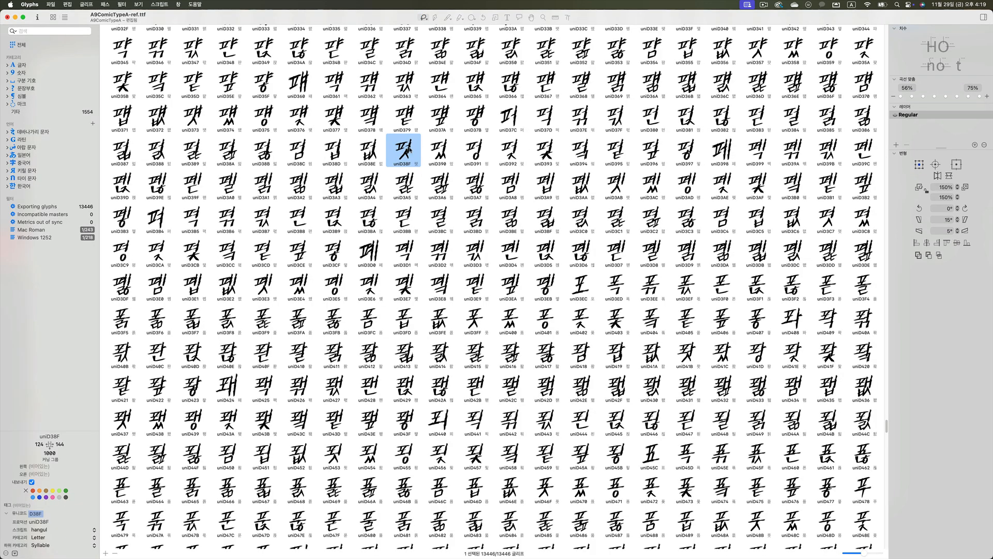
- Reopen uniD38F, show all glyphs that contain its T_eo__S component, and compare the ㅅ across those syllables
click(443, 162)
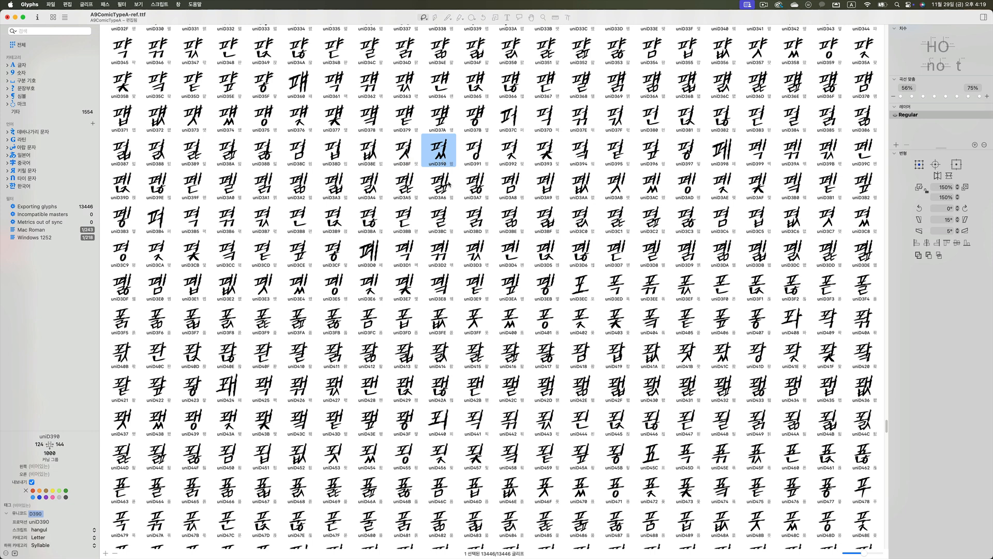
double_click(414, 157)
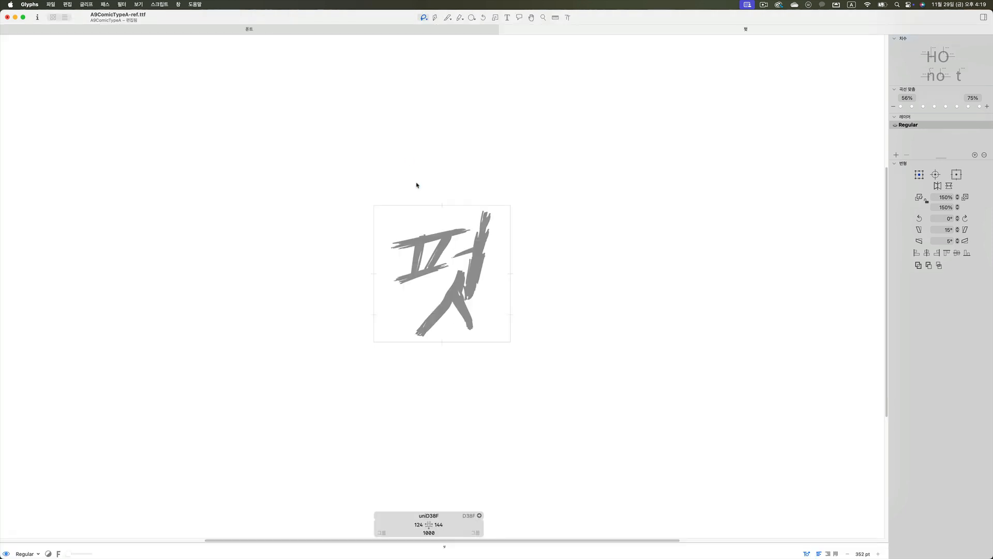
click(458, 297)
right_click(458, 297)
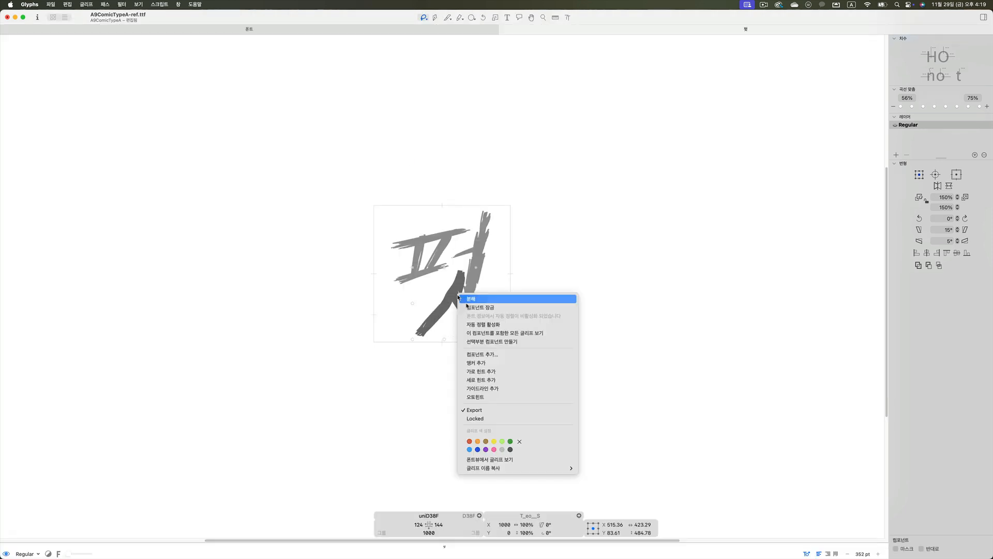
click(507, 333)
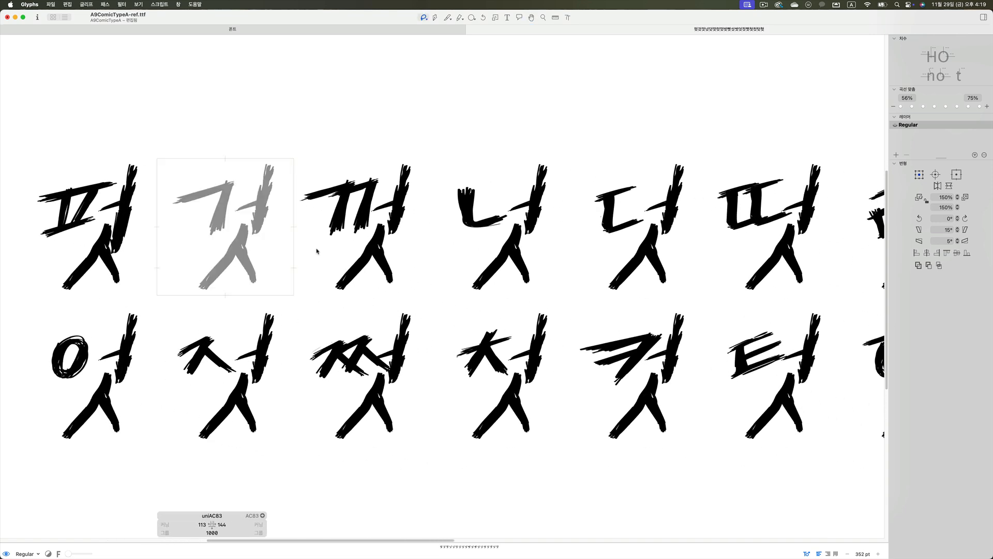
scroll(584, 260, down, 3)
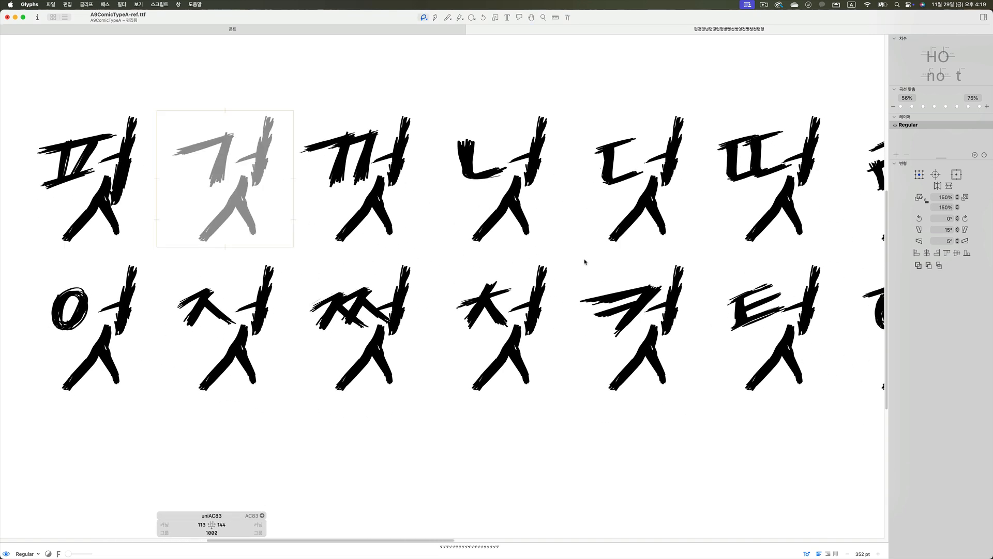
scroll(585, 261, down, 2)
scroll(584, 261, down, 5)
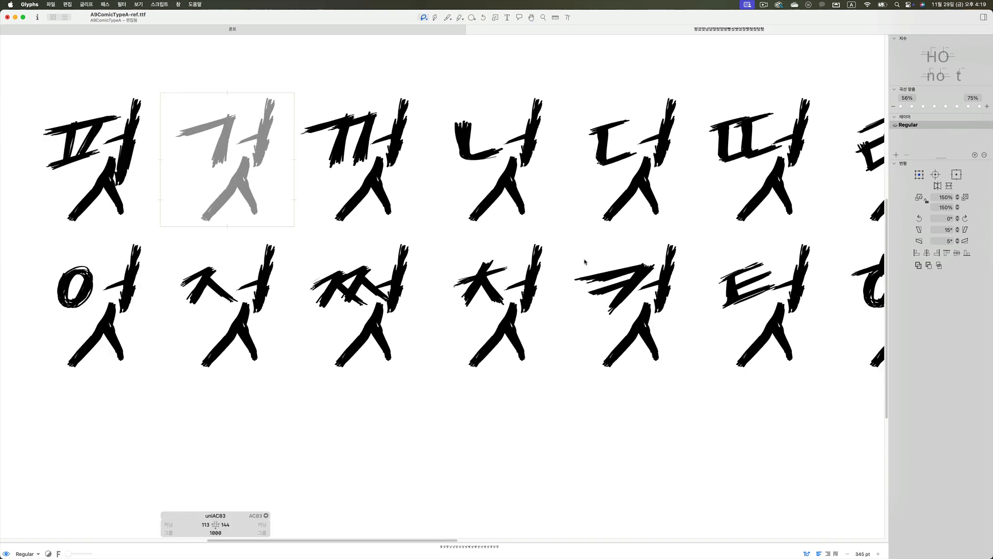
scroll(584, 261, down, 2)
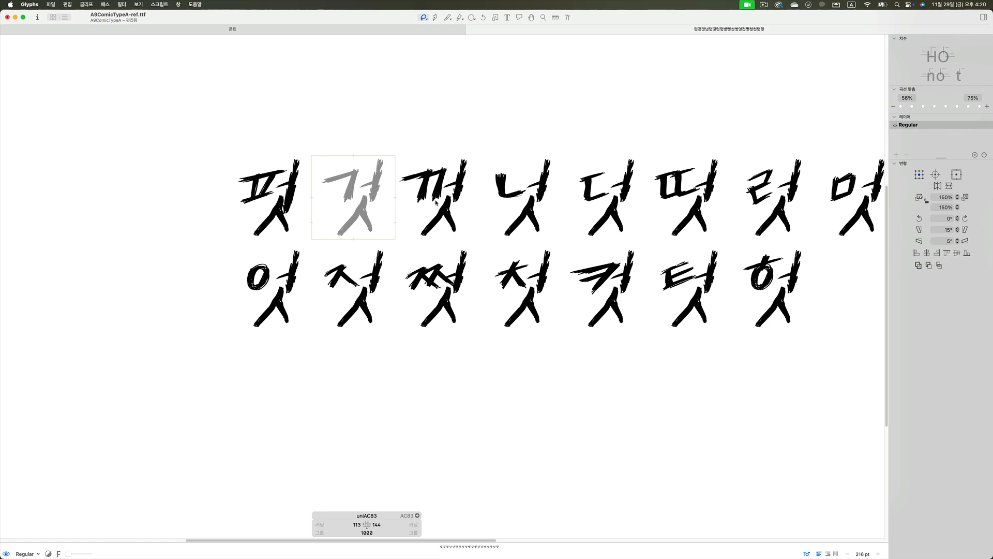
- Open the LJ_eo_ component from the 젓 syllable and show all glyphs that contain this component
click(342, 269)
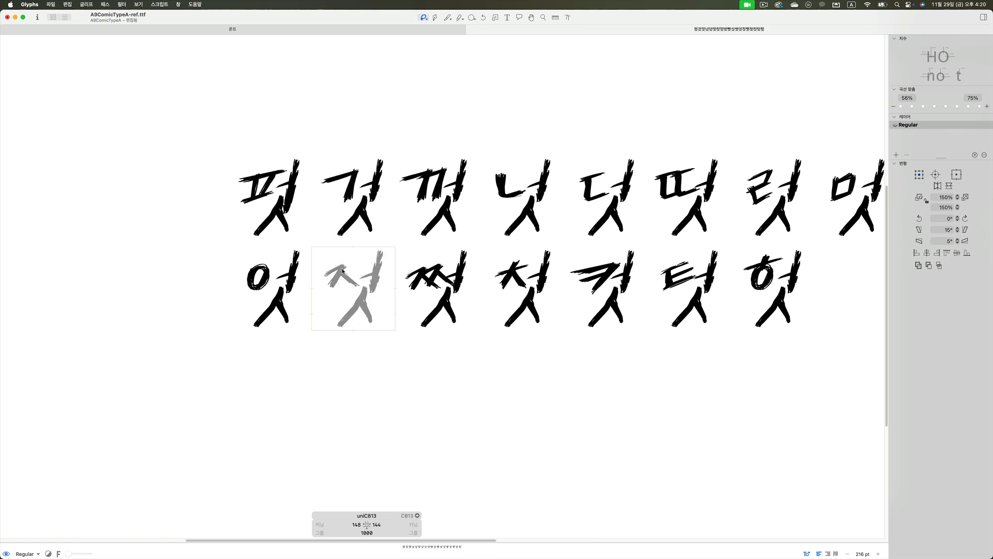
double_click(342, 269)
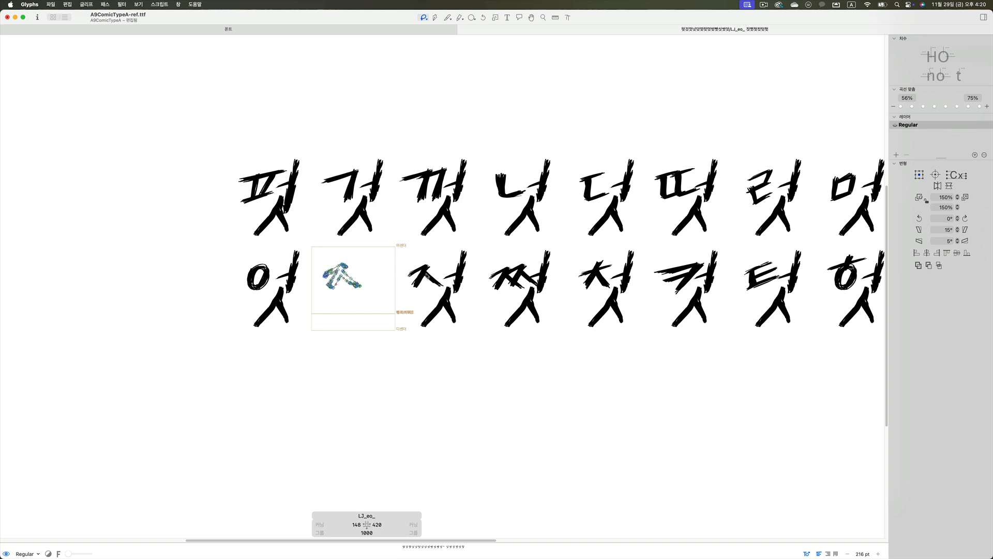
double_click(427, 276)
click(419, 276)
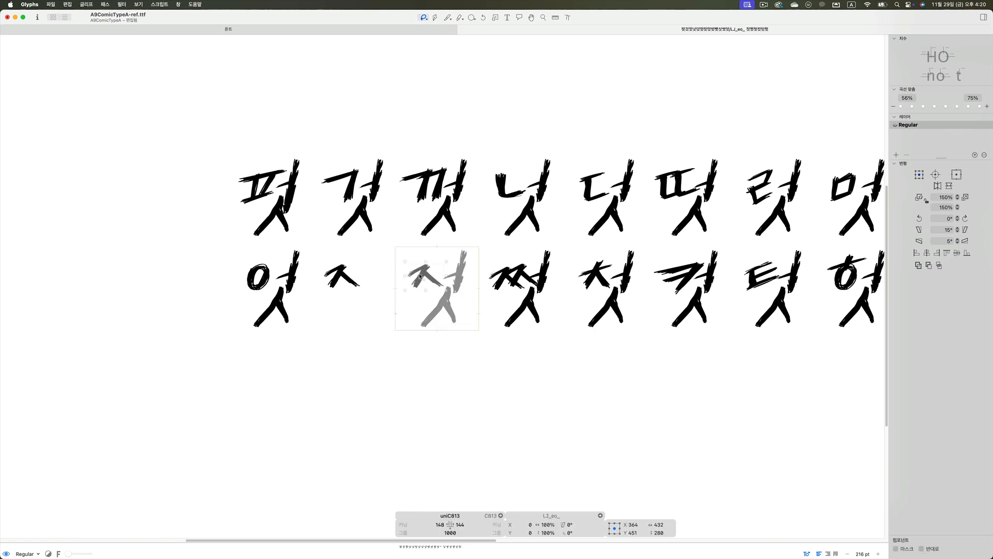
right_click(420, 273)
click(464, 321)
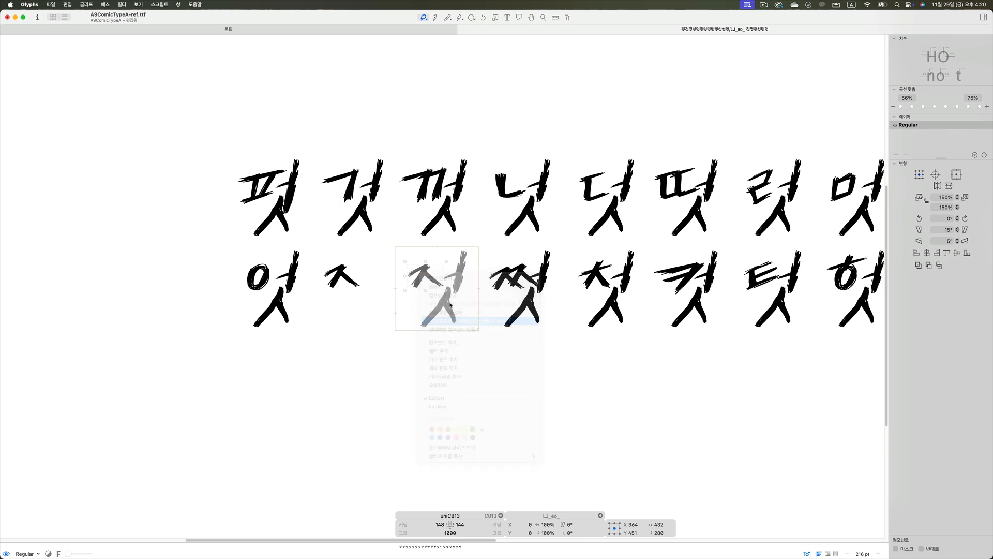
scroll(510, 221, down, 3)
click(509, 197)
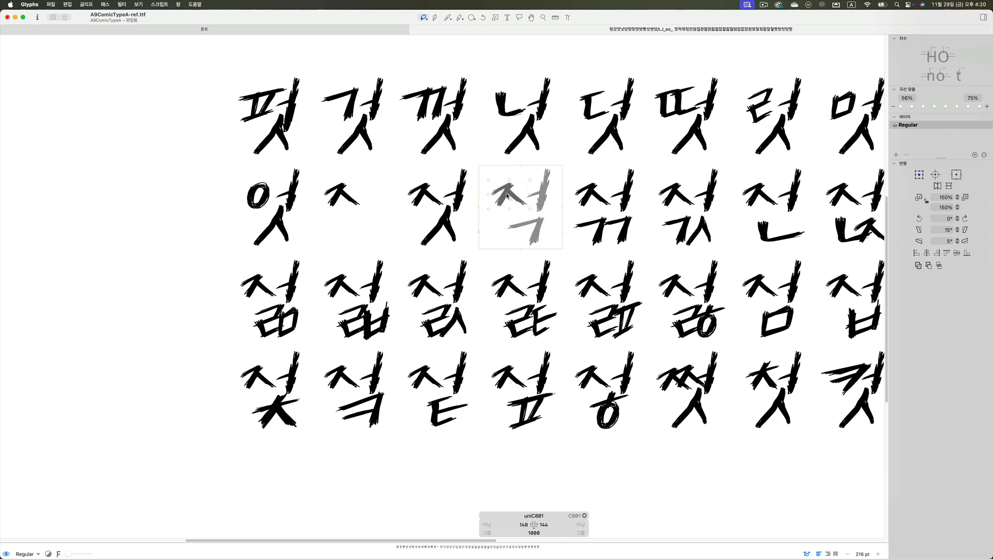
- Stretch the top corner nodes of the LJ_eo_ outline up and to the right, and close the edit view
click(348, 198)
double_click(342, 189)
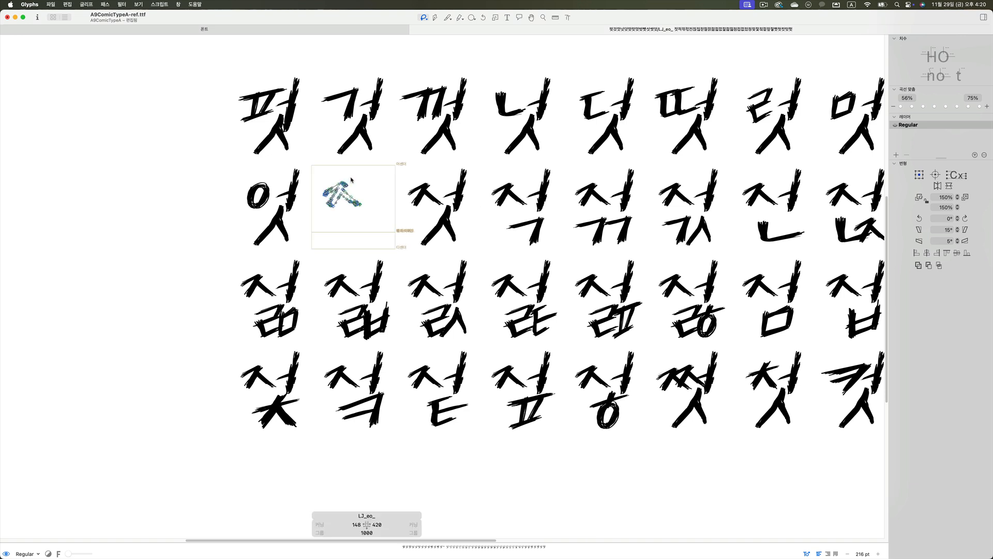
mouse_move(352, 187)
mouse_down()
mouse_move(339, 174)
mouse_move(347, 189)
mouse_move(406, 171)
mouse_move(356, 182)
mouse_move(367, 180)
mouse_up()
click(373, 230)
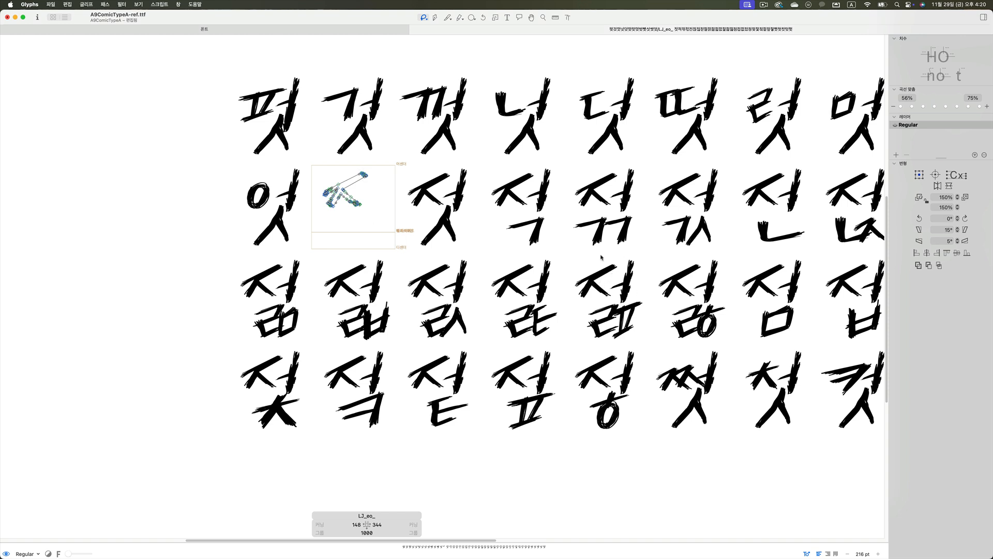
drag(364, 173, 362, 155)
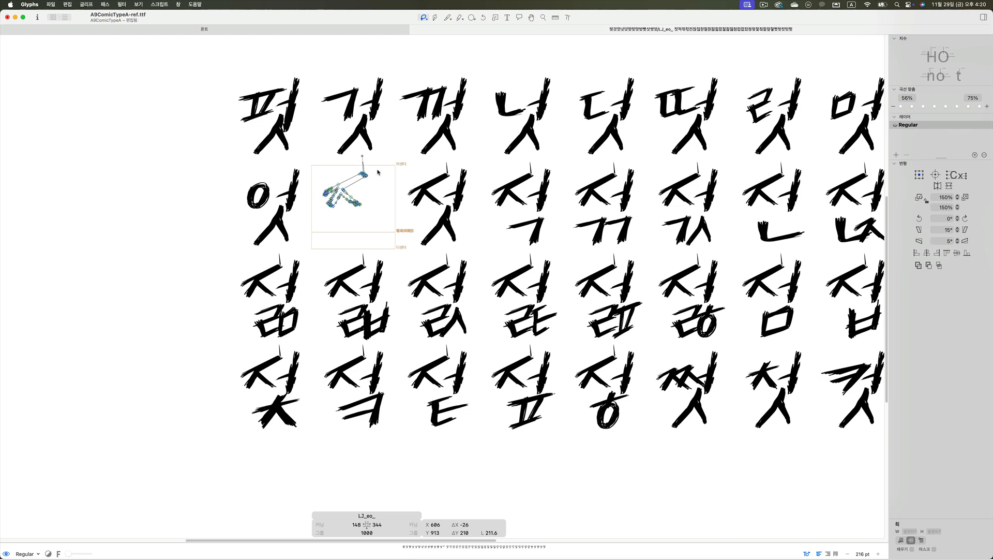
key(super+z)
click(414, 29)
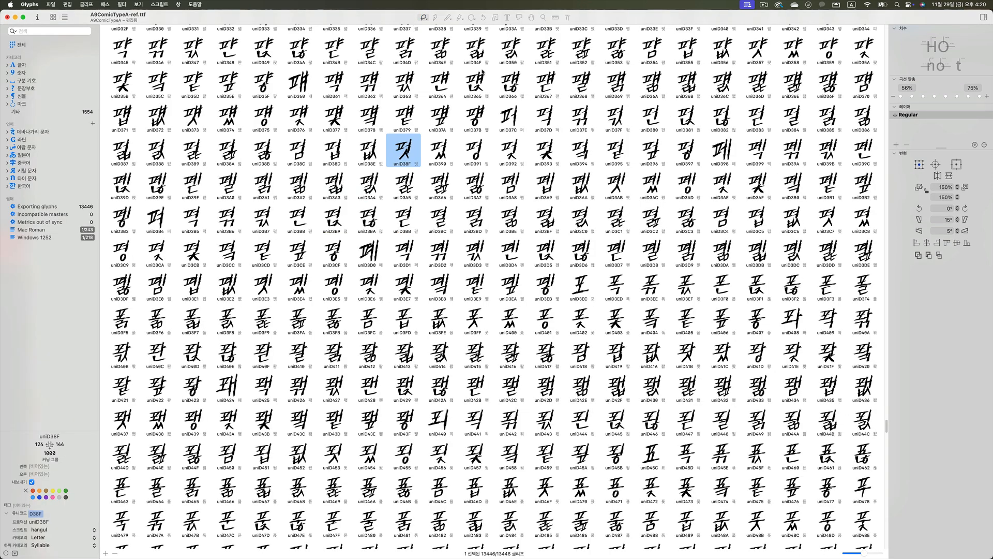
- Search the font for the syllable 지 and clear the search
click(485, 279)
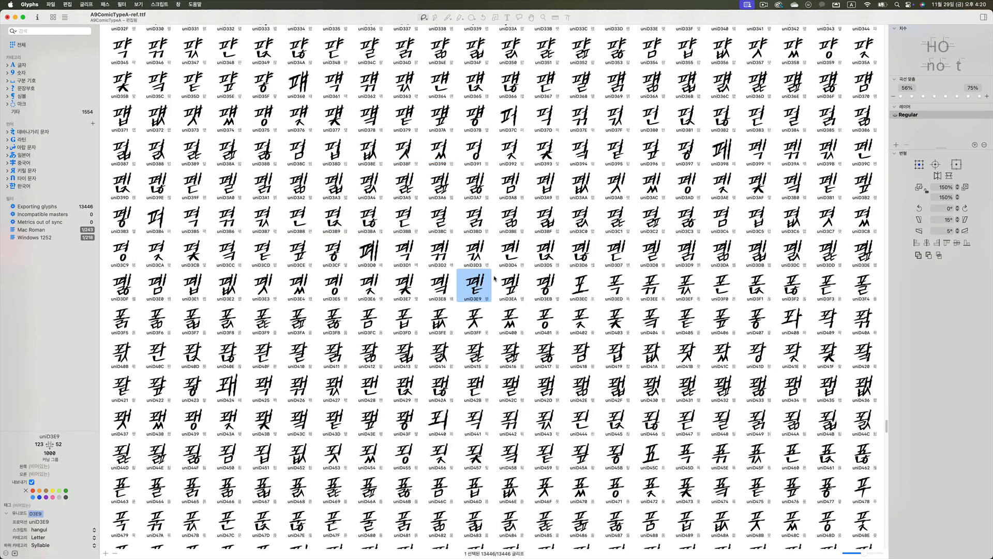
click(71, 33)
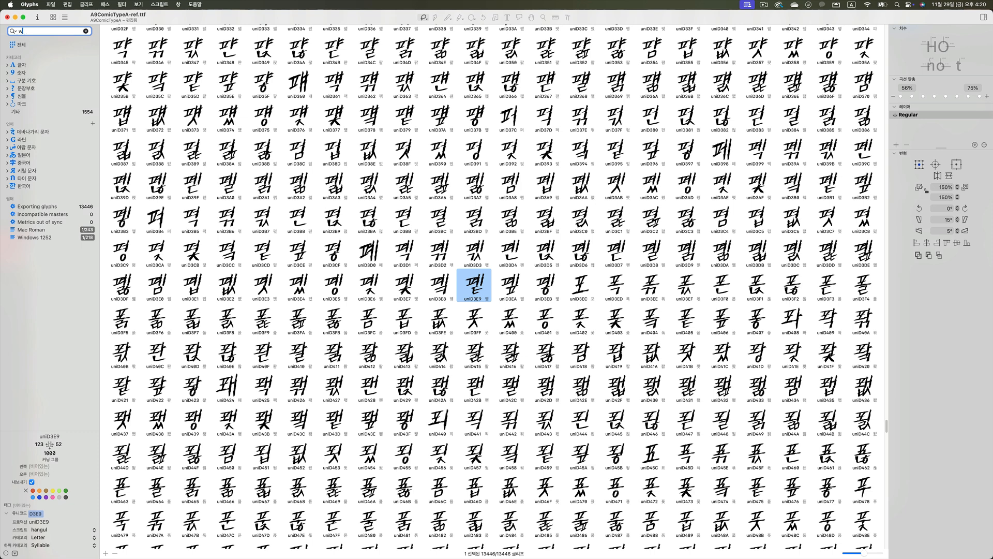
text(ㅈ)
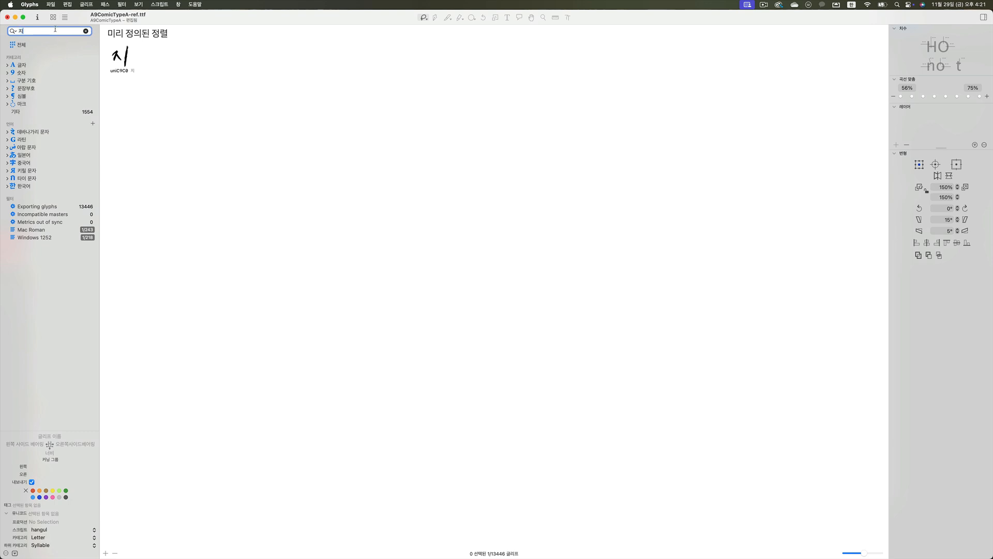
key(BackSpace)
key(BackSpace)
text(ㅈ)
key(BackSpace)
- Look through the full glyph grid past uniAE30 to the initial-consonant and vowel component glyphs near the end of the font
click(484, 301)
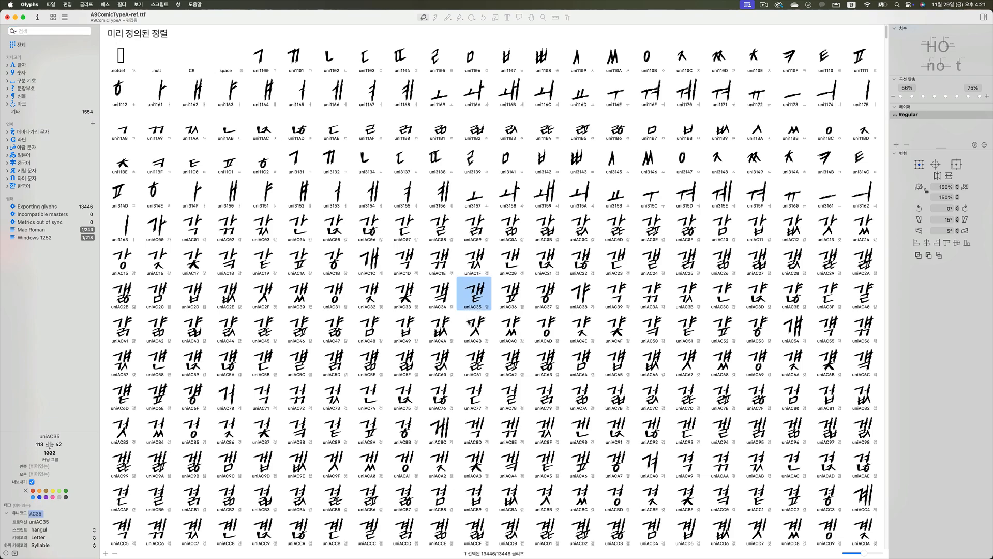
scroll(448, 342, down, 10)
scroll(448, 342, down, 5)
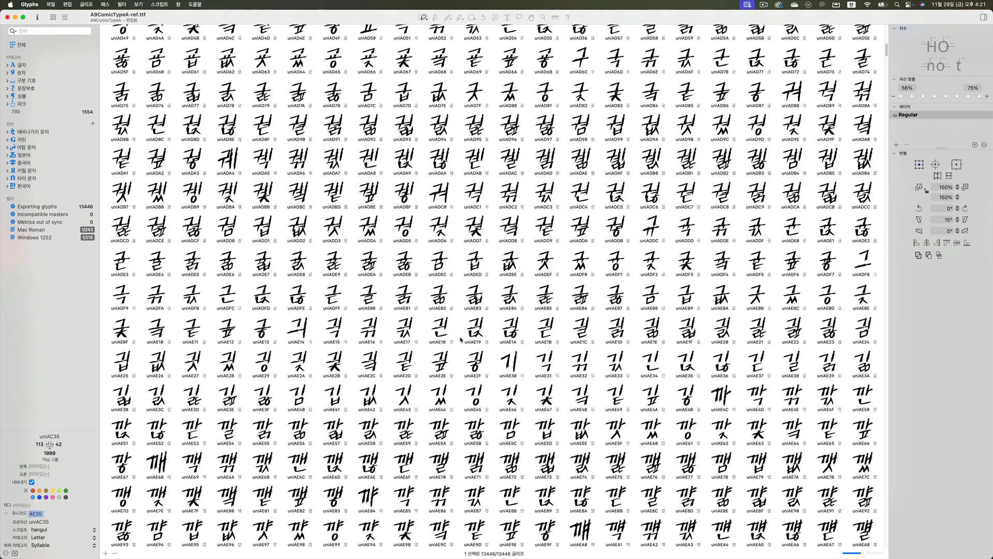
click(510, 361)
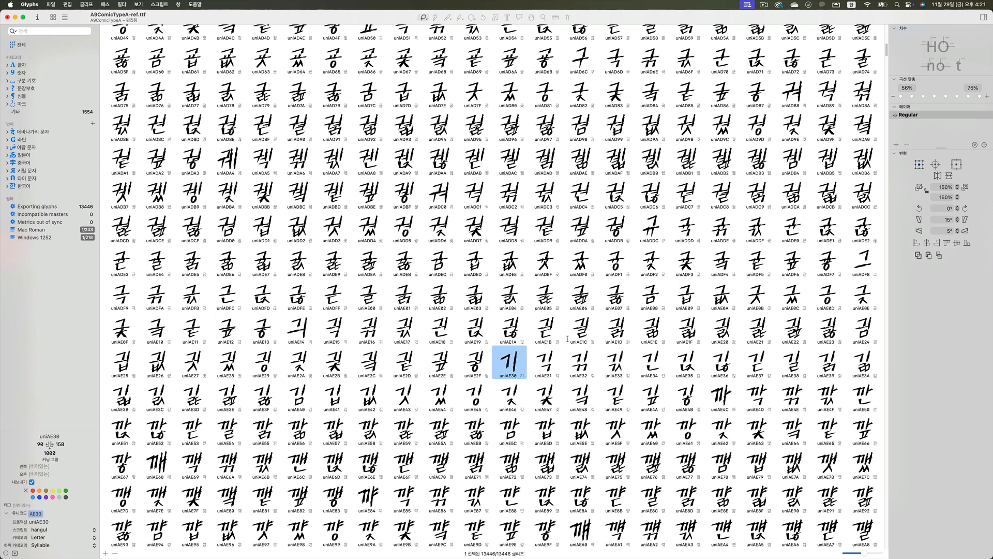
scroll(503, 424, down, 3)
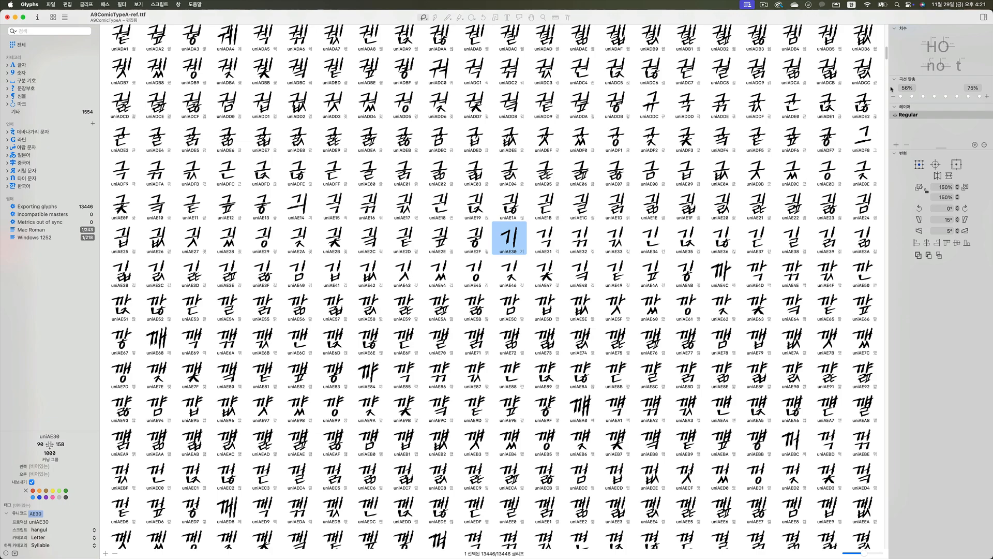
drag(886, 54, 884, 497)
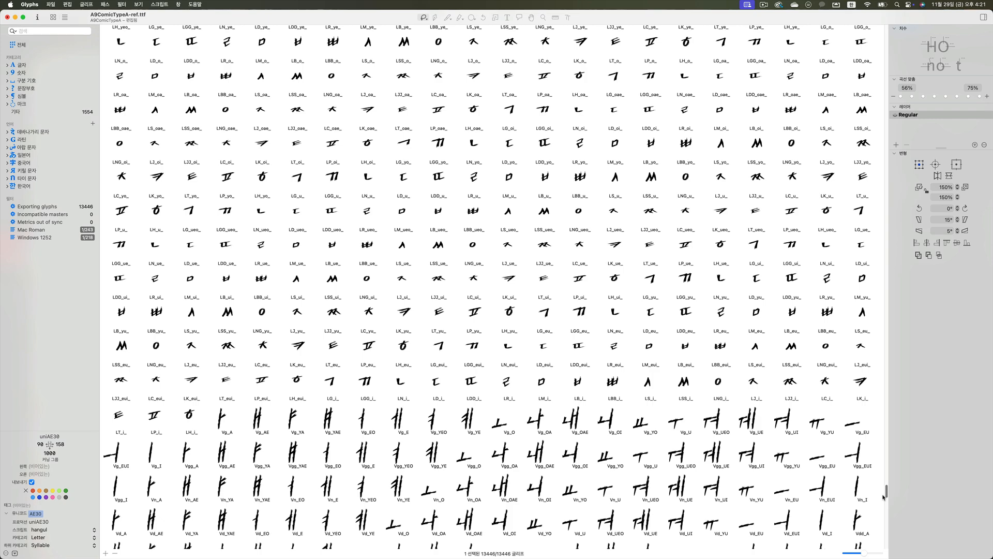
- Look through the vowel component glyphs down to the final-consonant components and select T_a__GS
drag(884, 497, 885, 527)
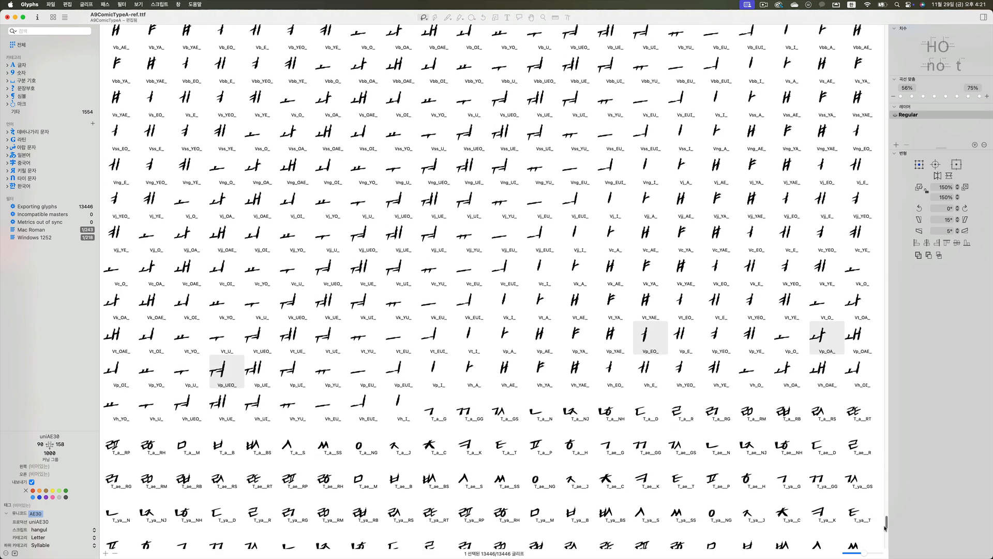
drag(884, 528, 885, 532)
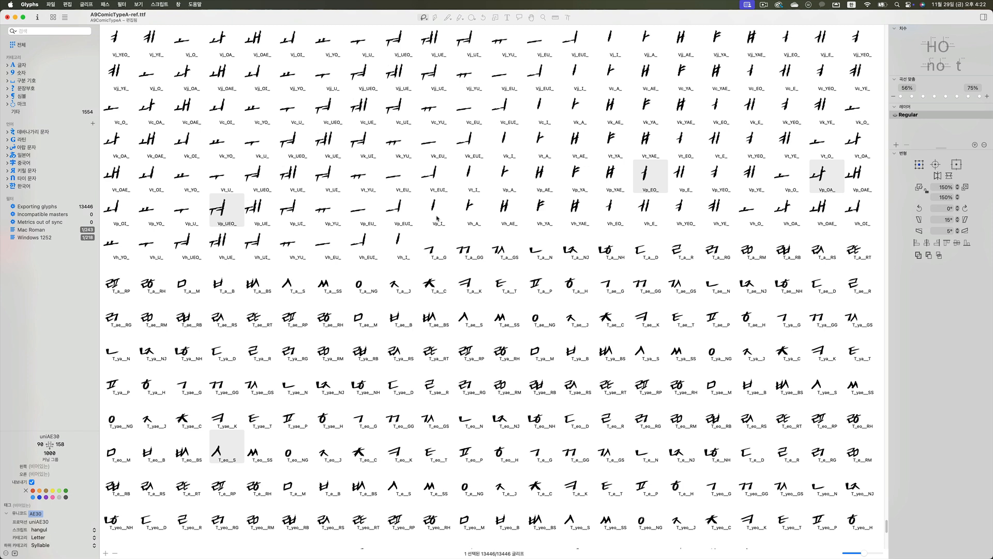
click(494, 252)
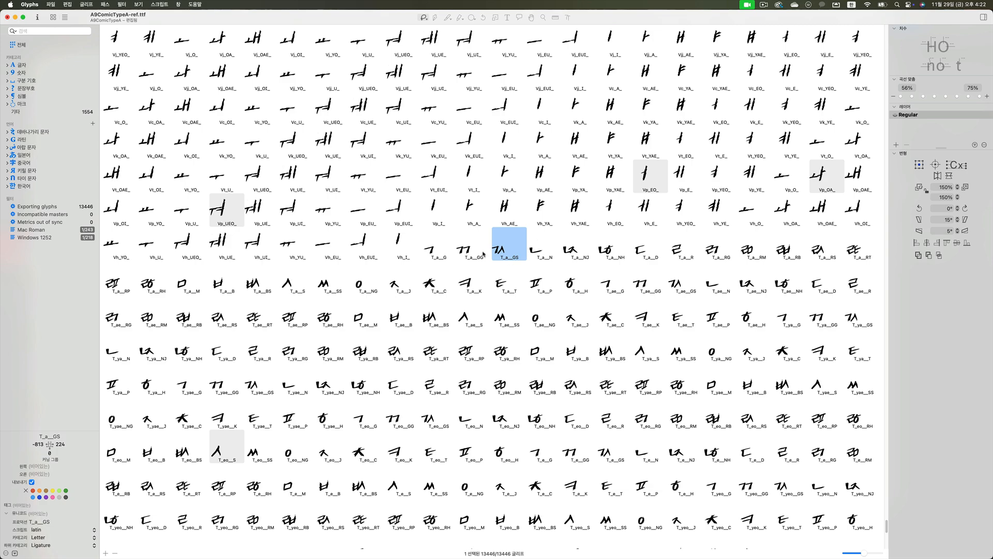
- Look back through the vowel and initial-consonant component glyphs up to LG_a, where the composed Hangul syllables end
scroll(487, 276, up, 10)
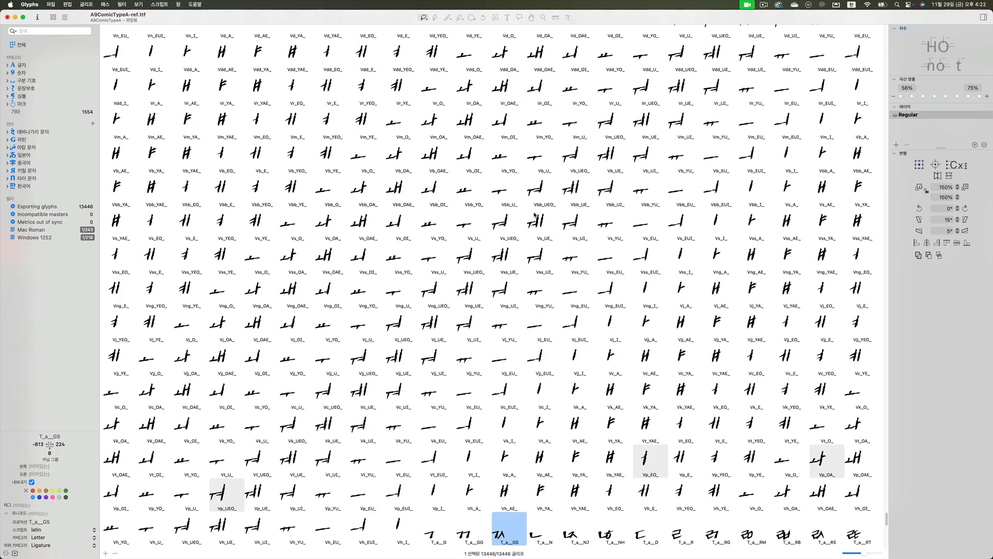
scroll(534, 213, up, 12)
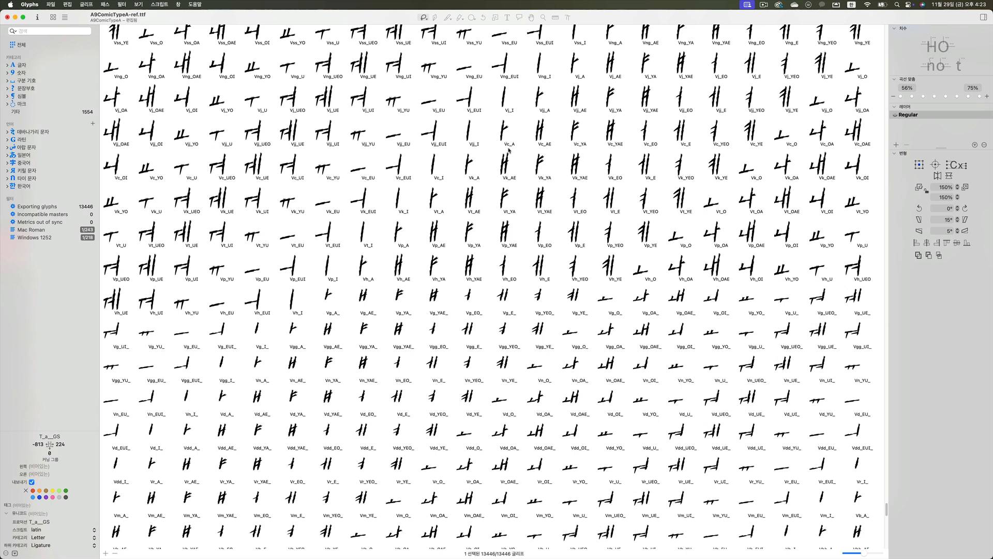
scroll(644, 210, up, 10)
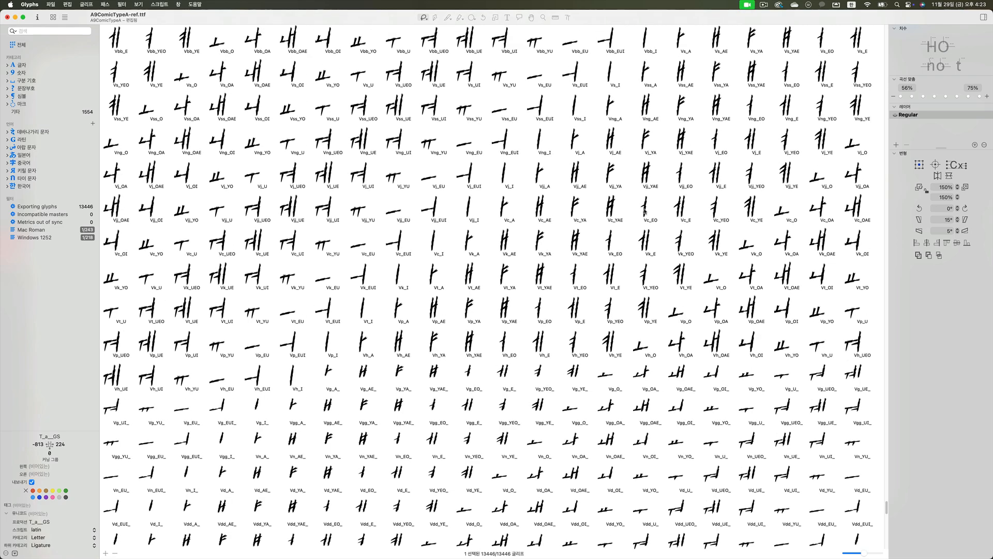
scroll(644, 210, up, 15)
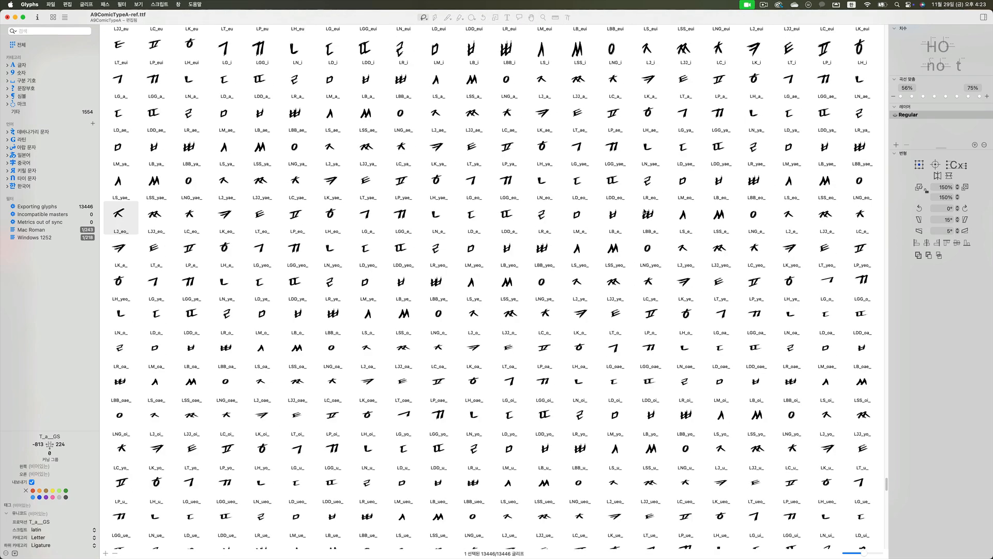
scroll(645, 210, up, 15)
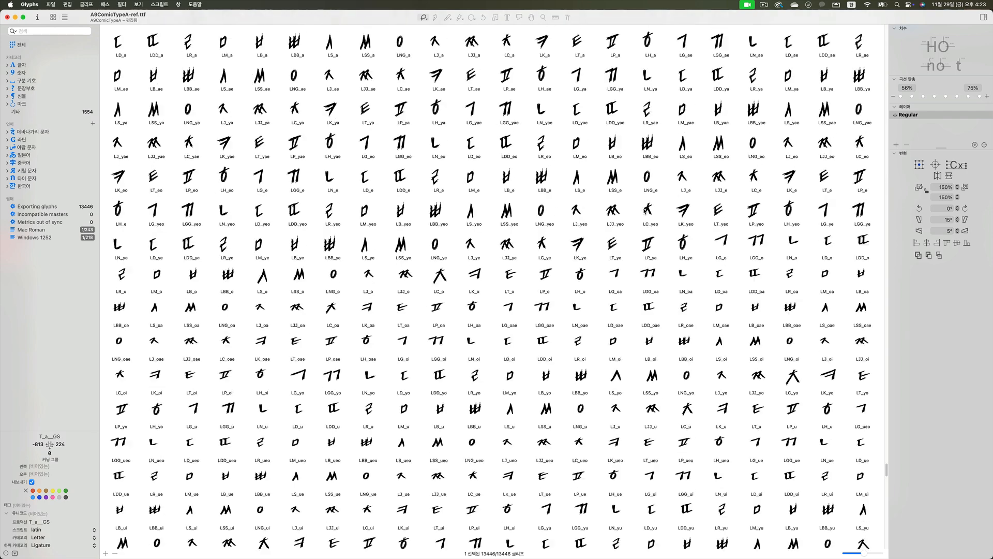
scroll(646, 213, up, 8)
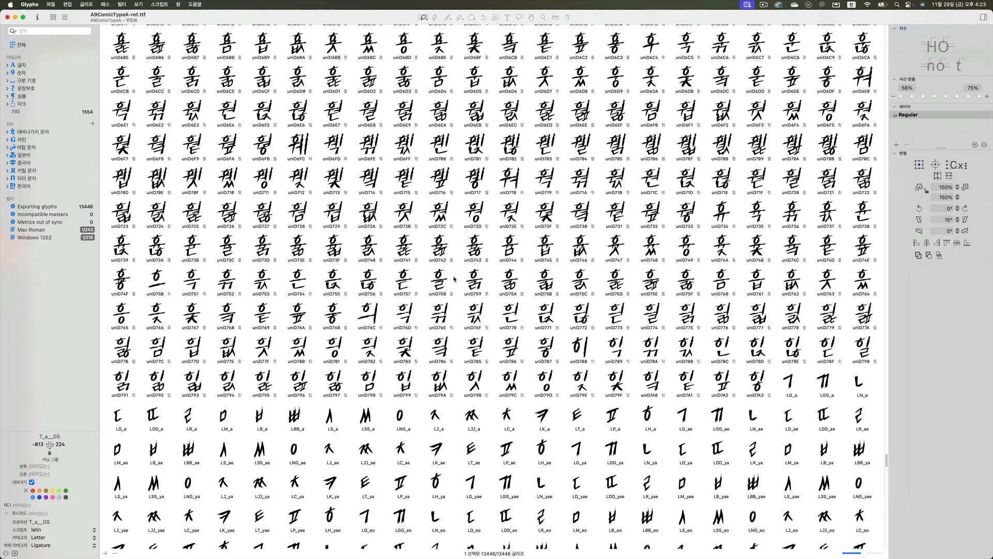
- Examine the composed syllables beginning with ㅎ, selecting uniD75B, uniD61C and uniD626 in turn
click(533, 287)
scroll(547, 284, up, 4)
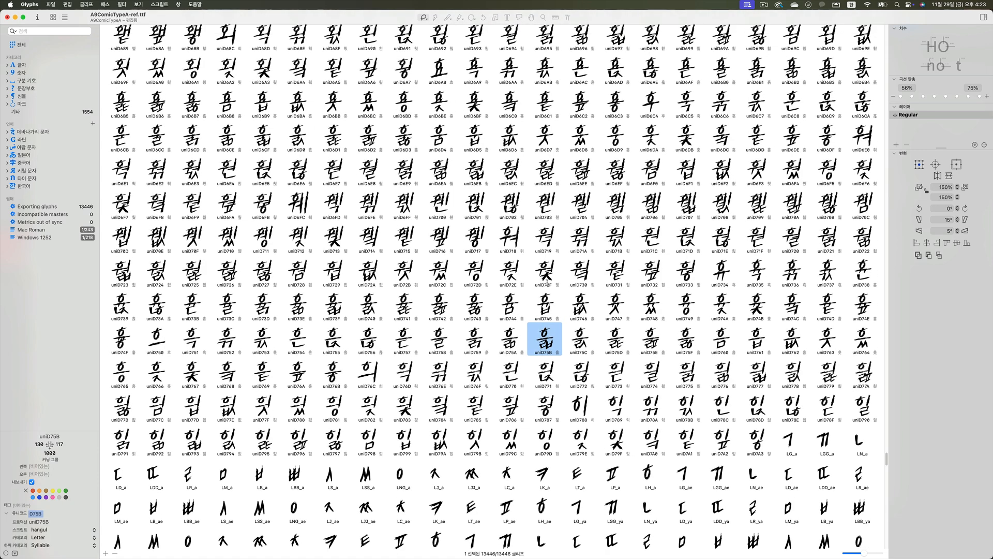
scroll(548, 285, up, 3)
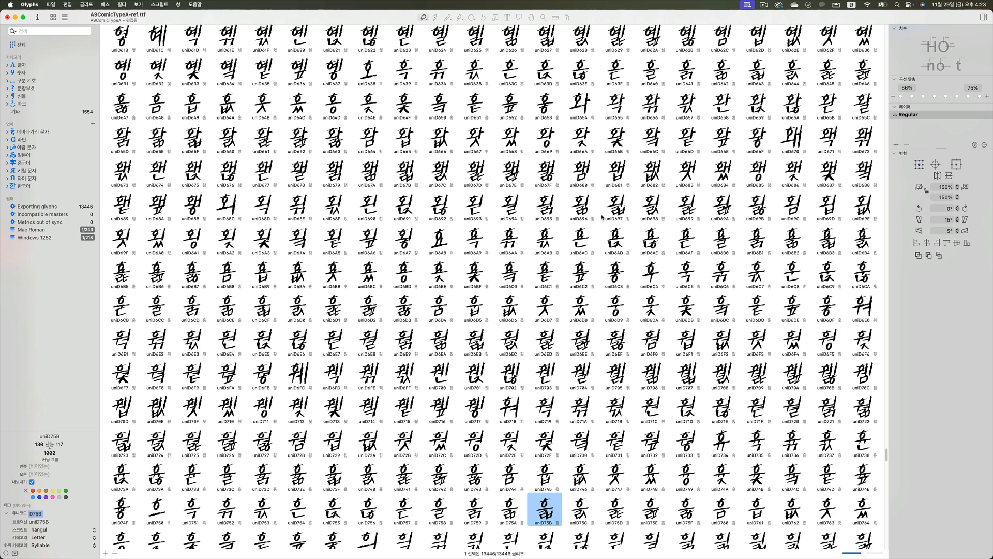
scroll(602, 219, up, 2)
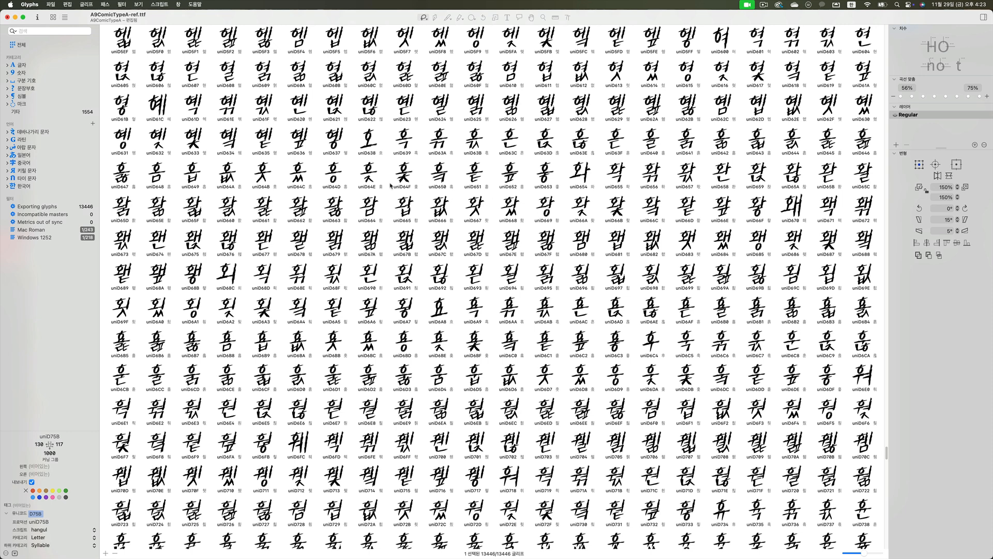
click(152, 110)
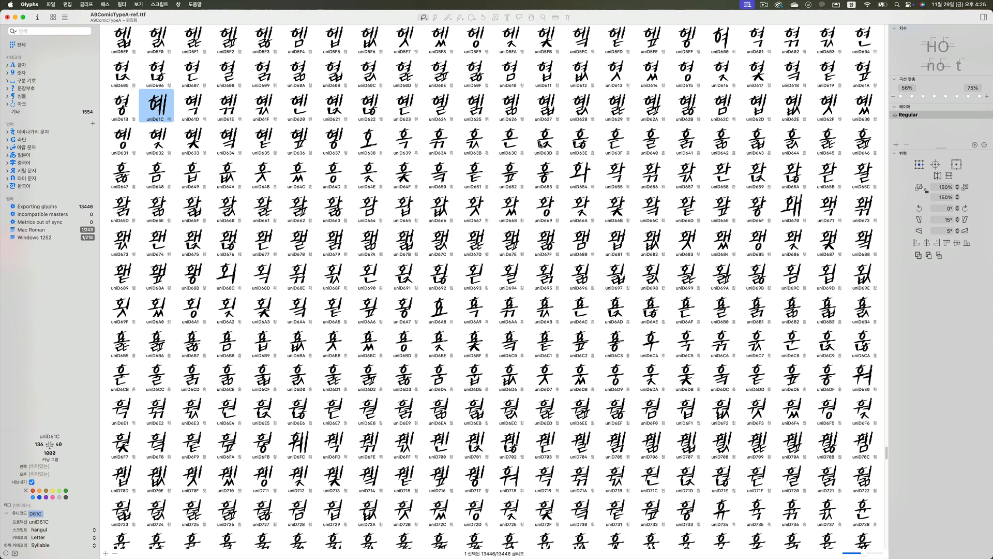
click(507, 103)
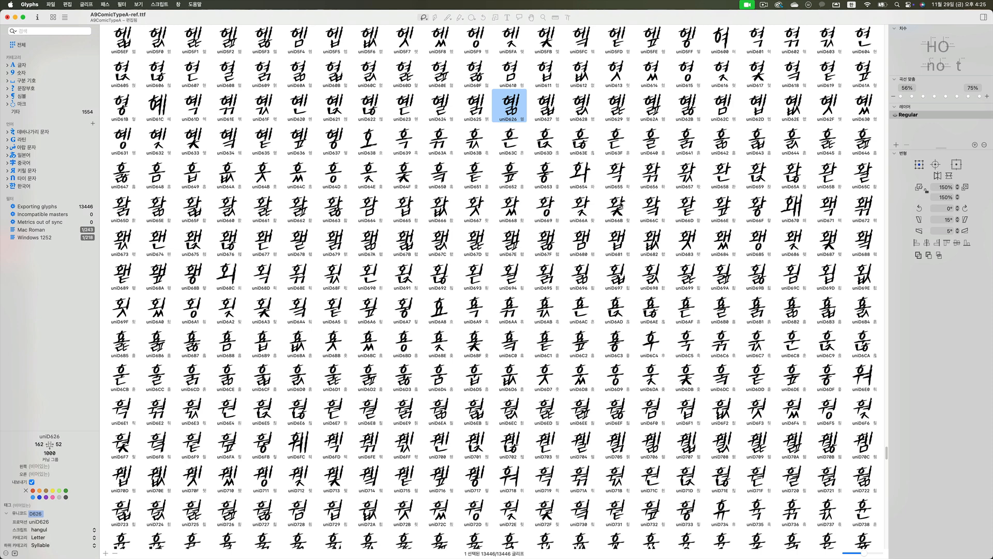
- Look back through the composed syllables from the ㅎ group past ㅍ to the ㅌ group and select uniD206
scroll(685, 201, up, 8)
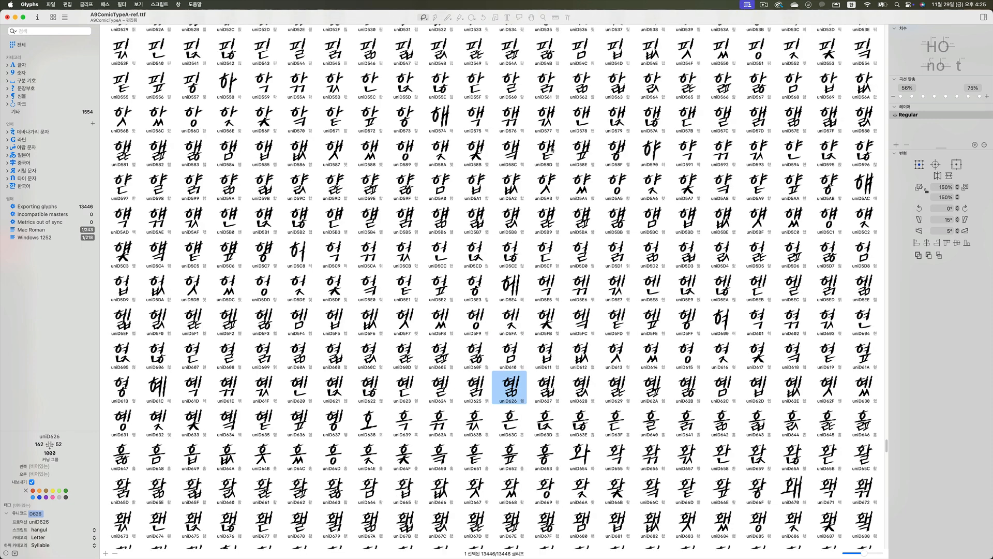
scroll(552, 150, up, 7)
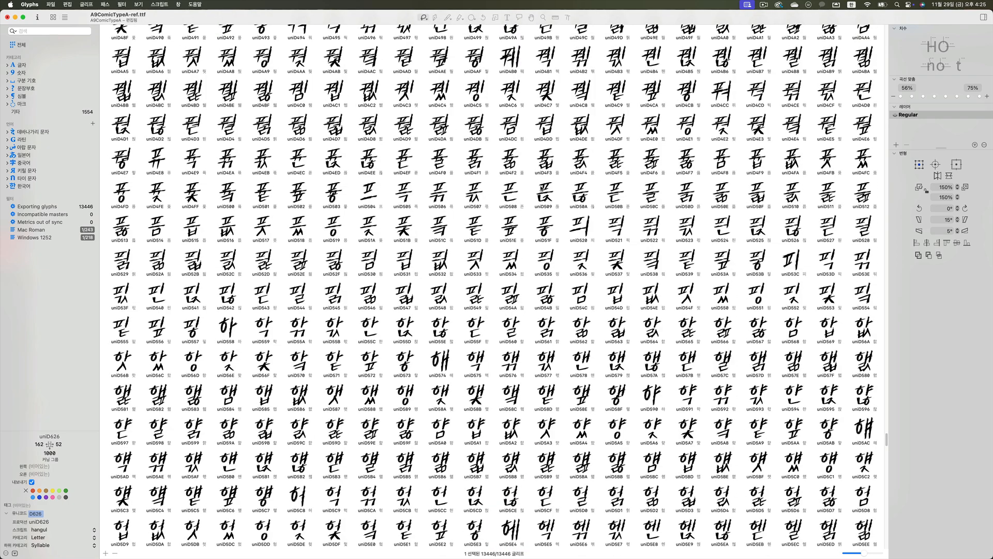
scroll(618, 184, up, 10)
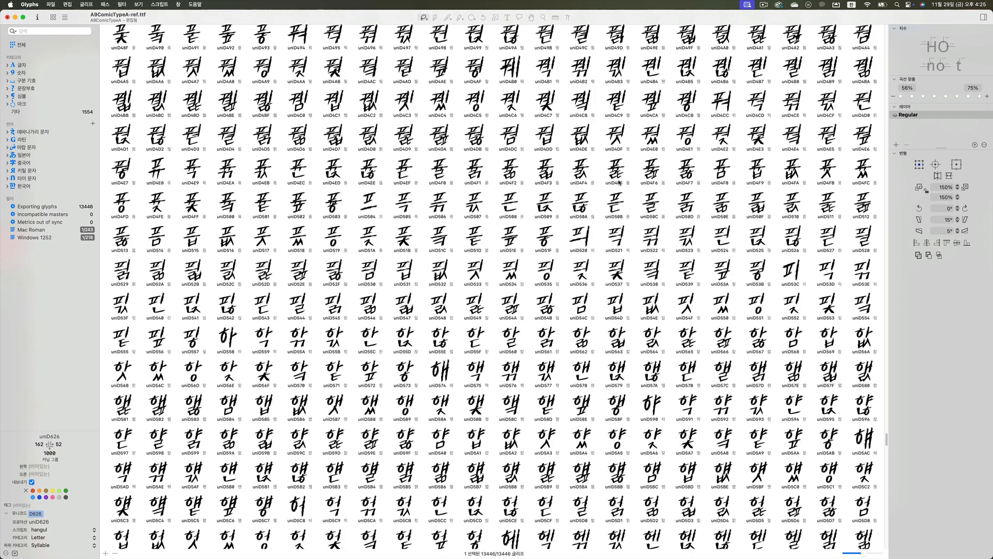
scroll(619, 184, up, 6)
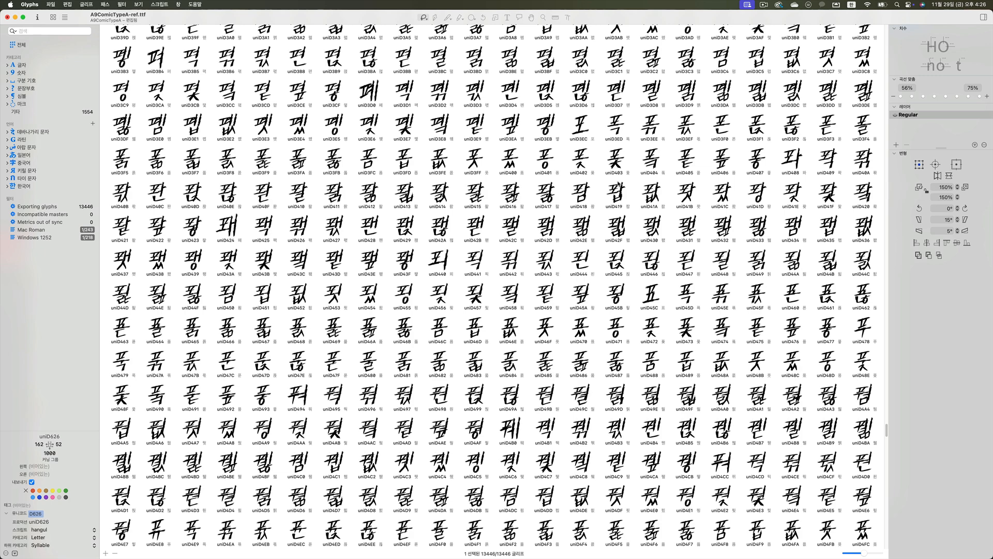
scroll(619, 184, up, 3)
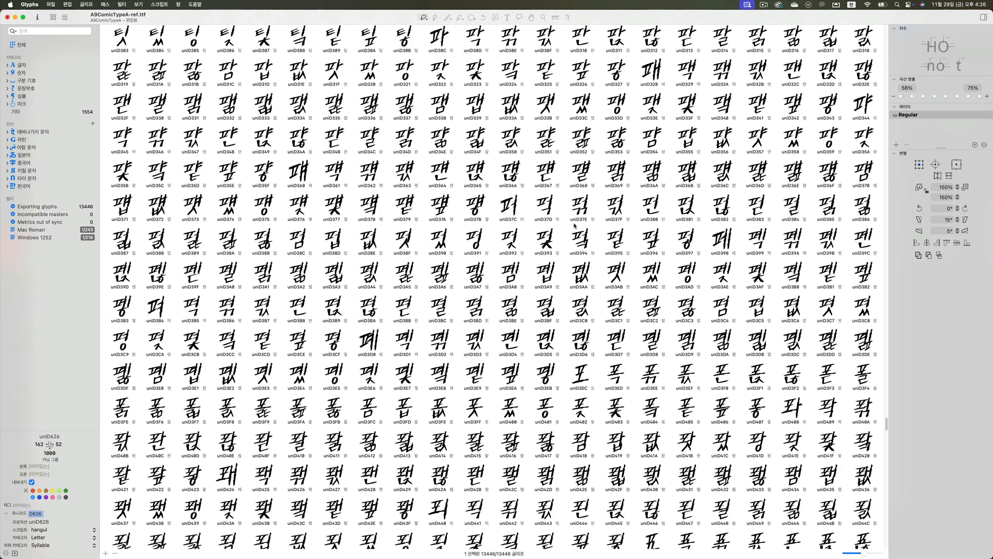
scroll(505, 236, up, 8)
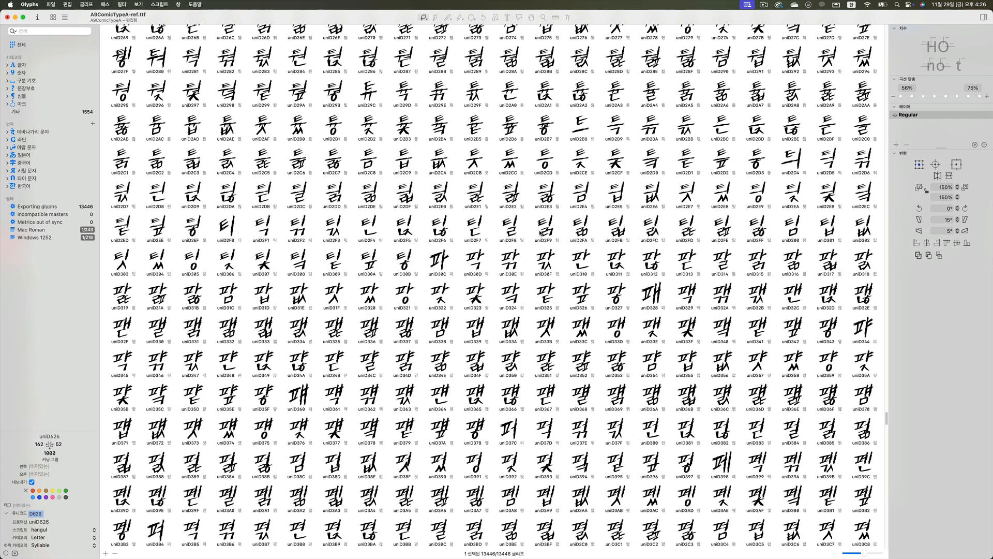
scroll(539, 234, up, 10)
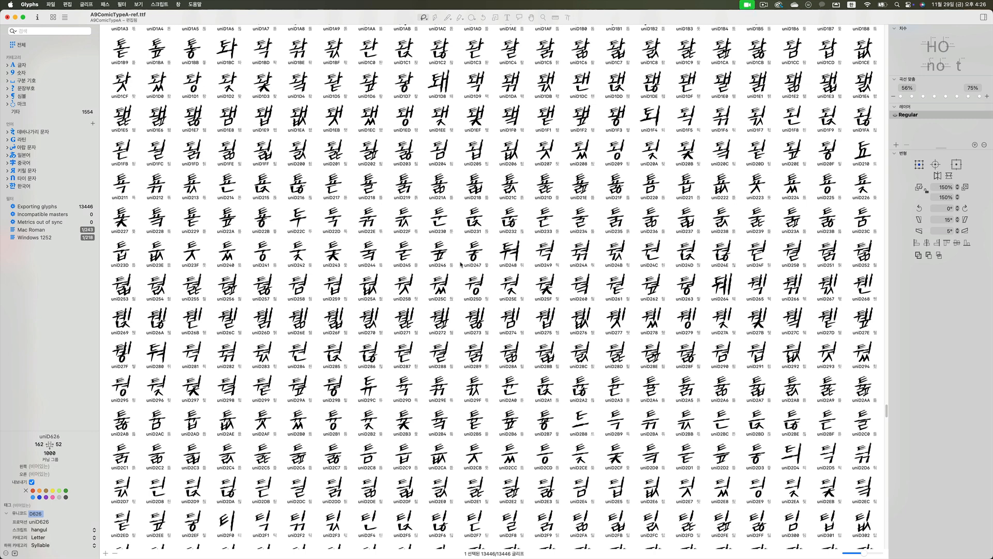
click(510, 156)
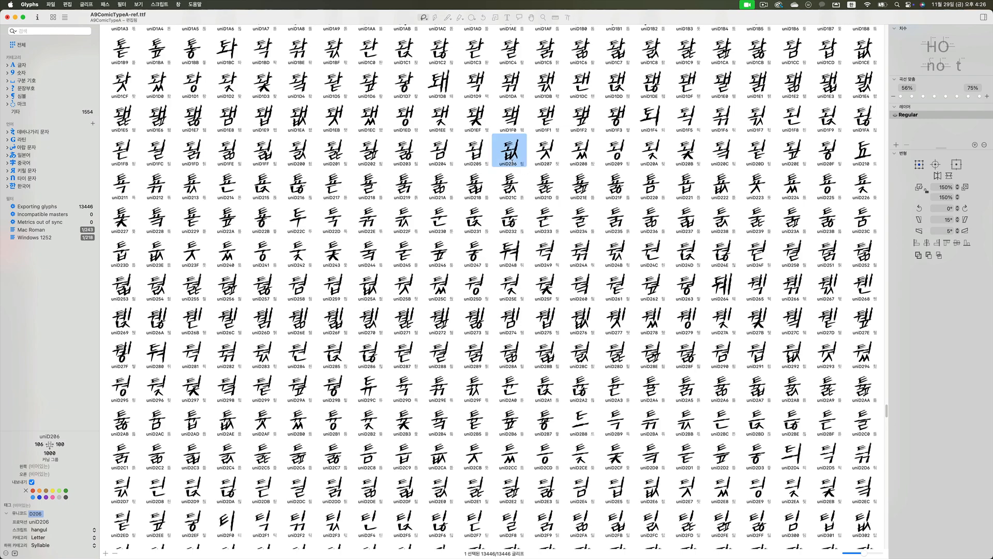
- Look back through the remaining ㅌ and ㅋ syllables to the ㅊ syllables around uniCE58
scroll(516, 167, up, 10)
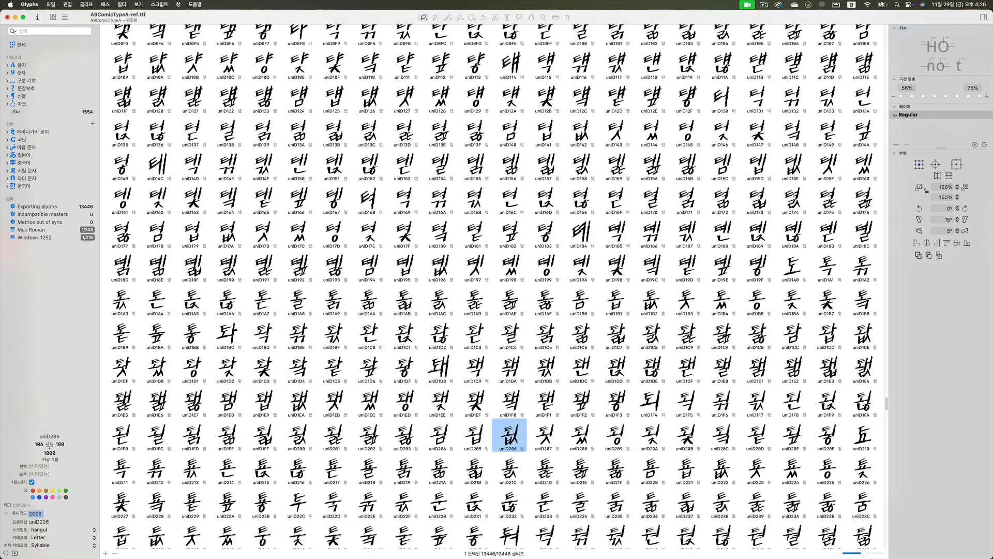
scroll(551, 223, up, 1)
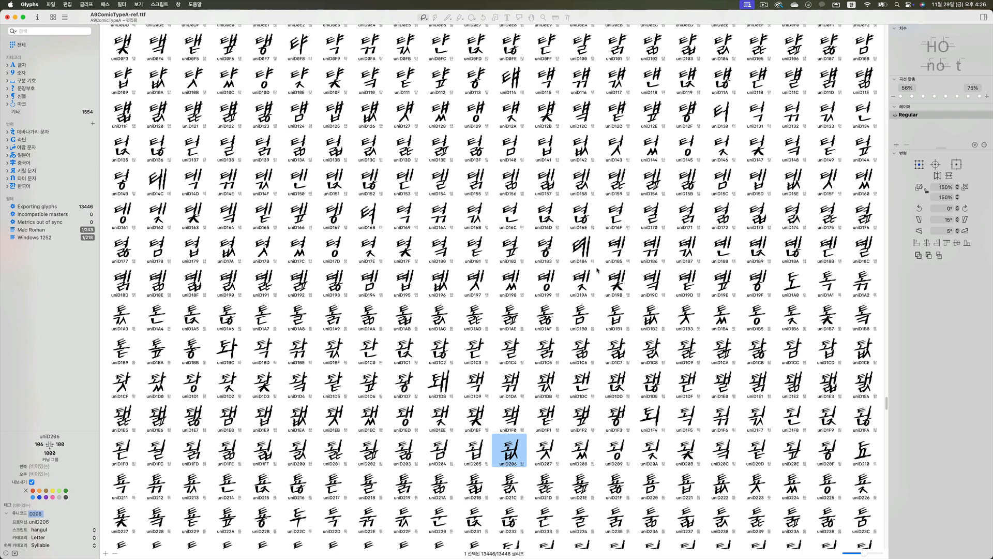
scroll(574, 292, up, 10)
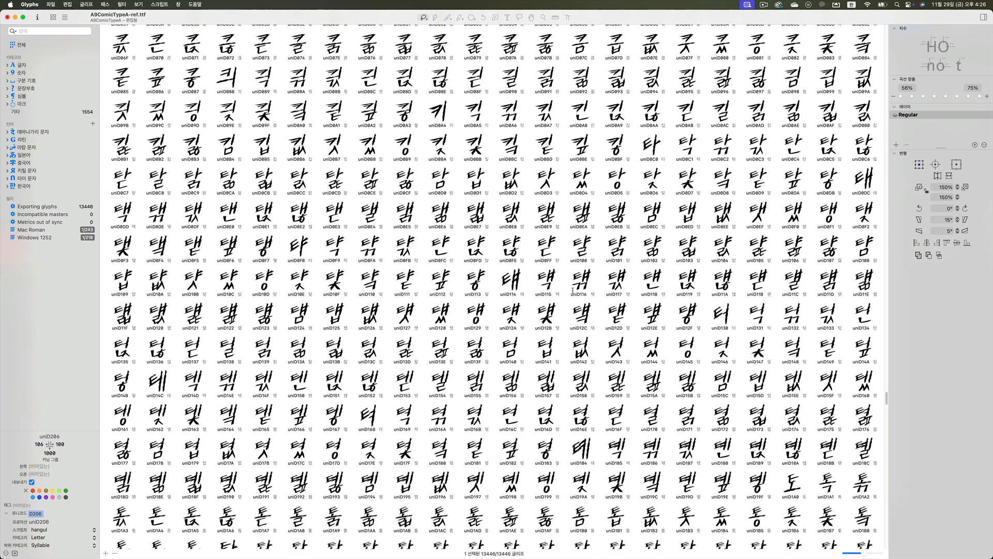
scroll(573, 291, up, 7)
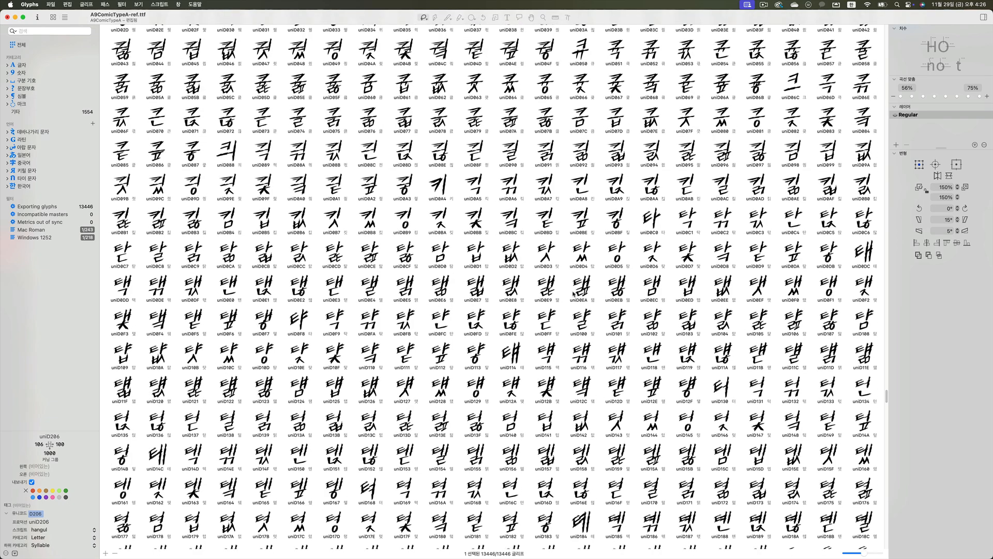
scroll(572, 294, up, 7)
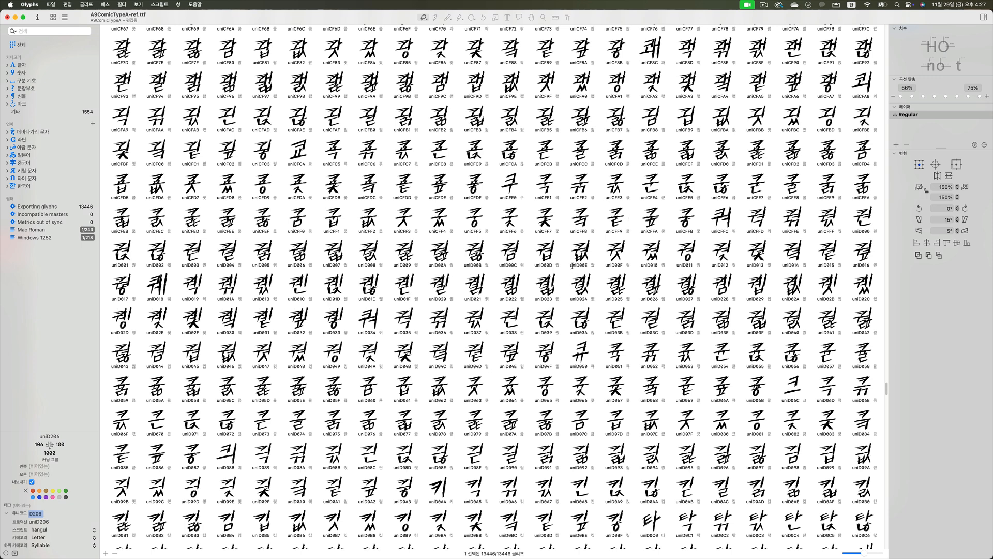
scroll(572, 266, up, 7)
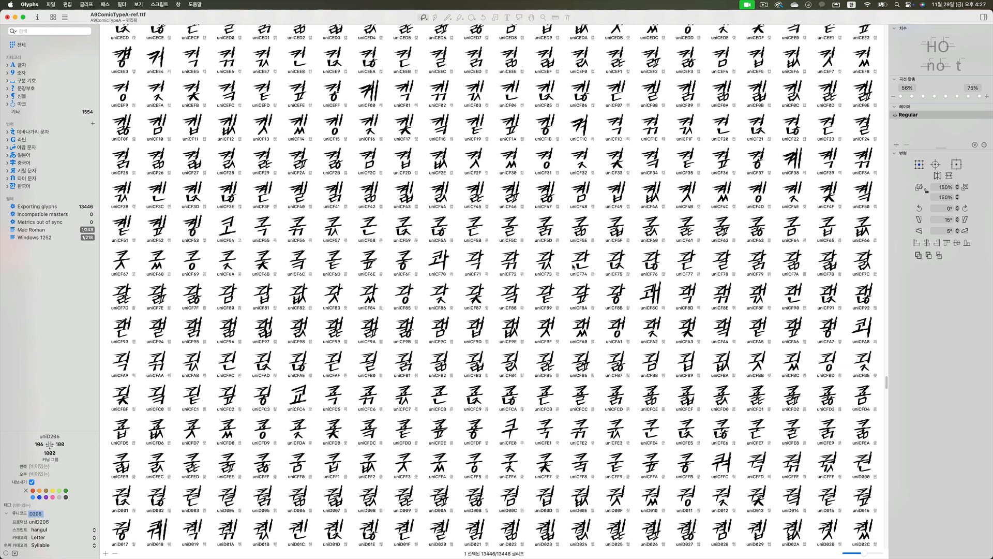
scroll(469, 274, up, 7)
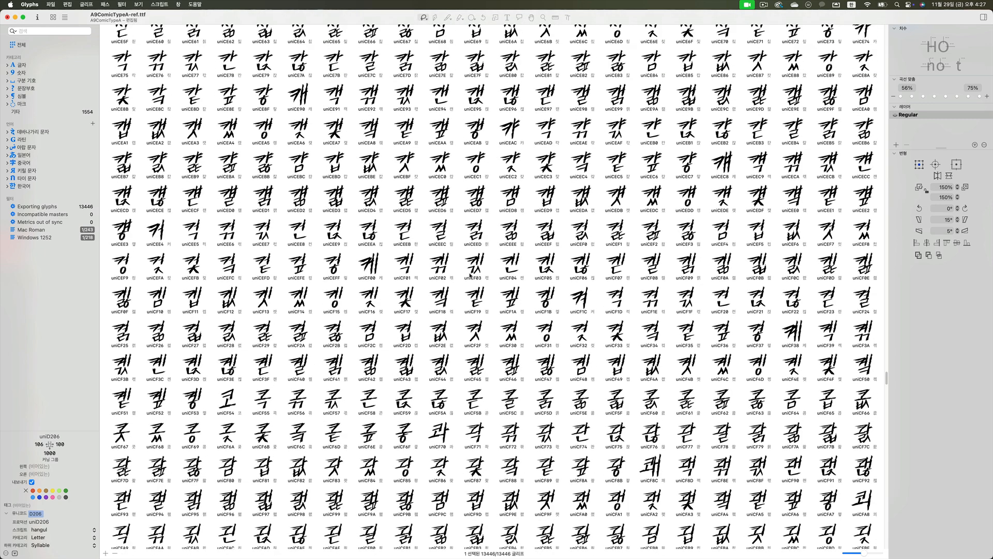
scroll(472, 274, up, 4)
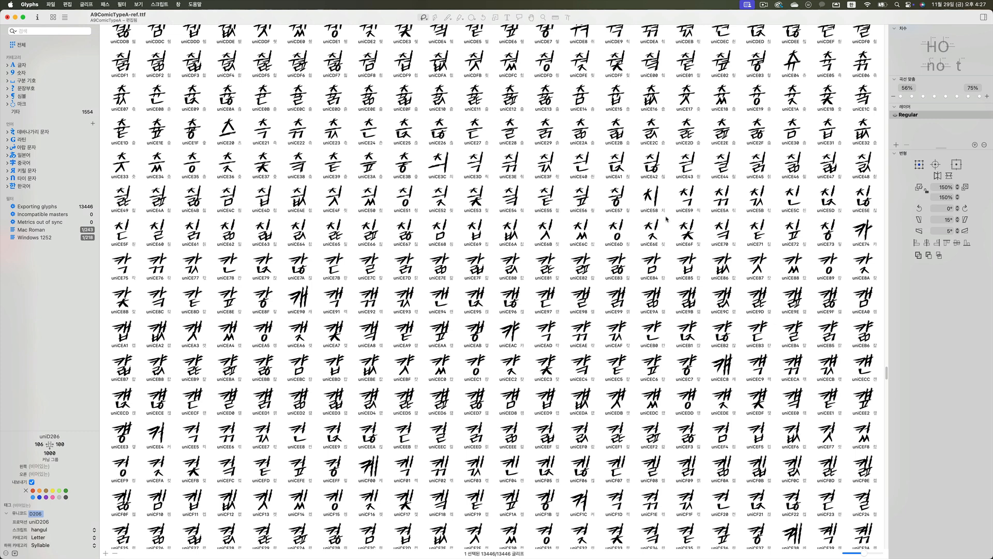
scroll(667, 219, down, 2)
scroll(669, 221, down, 1)
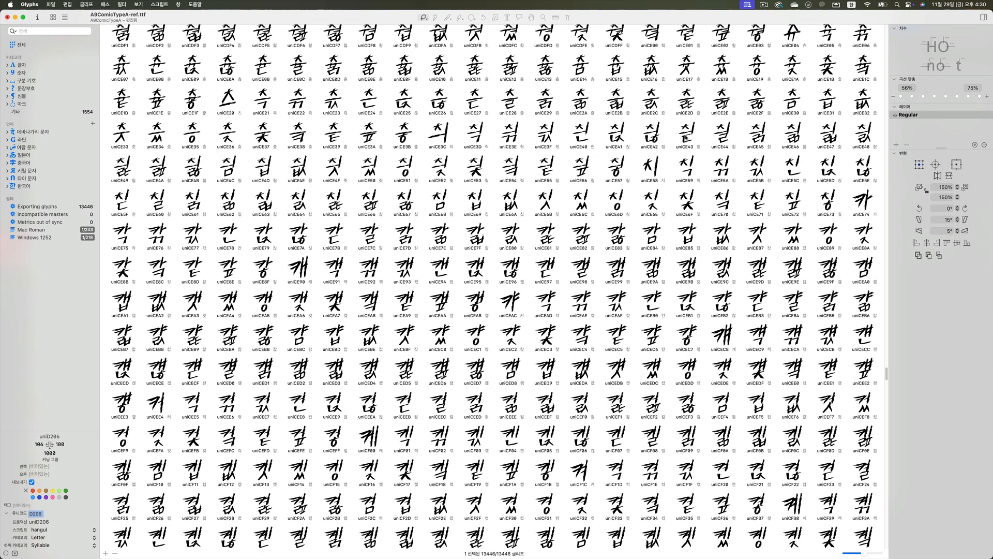
click(763, 6)
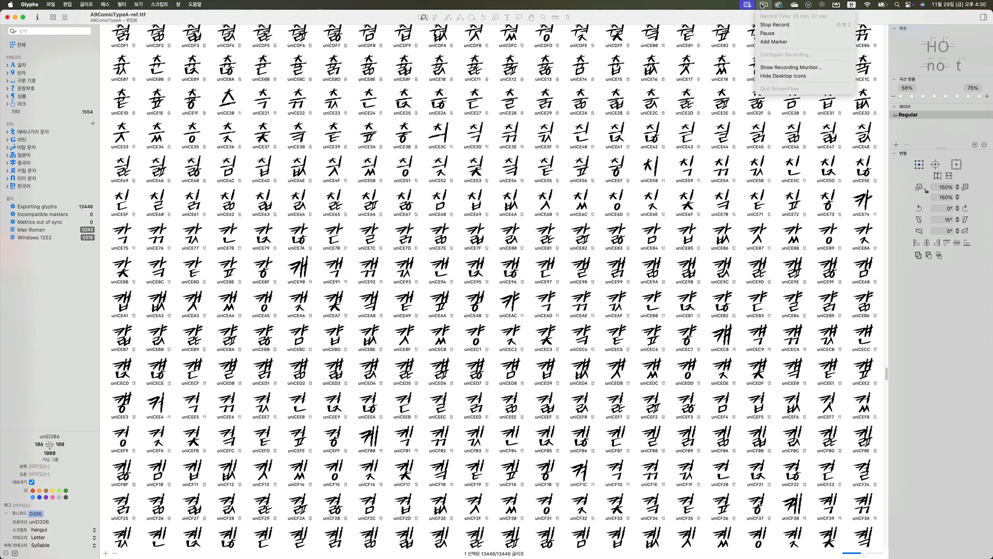